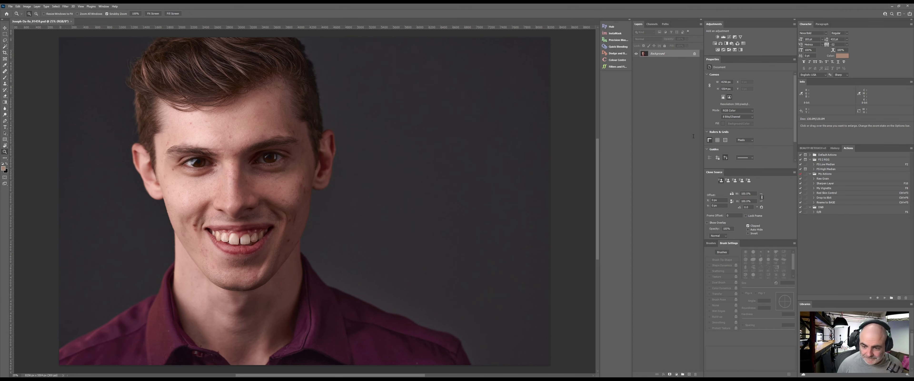
Step: Run the FS Low Median action to build the frequency separation layers, accepting its Median radii and the Subtract Apply Image settings
key(F2)
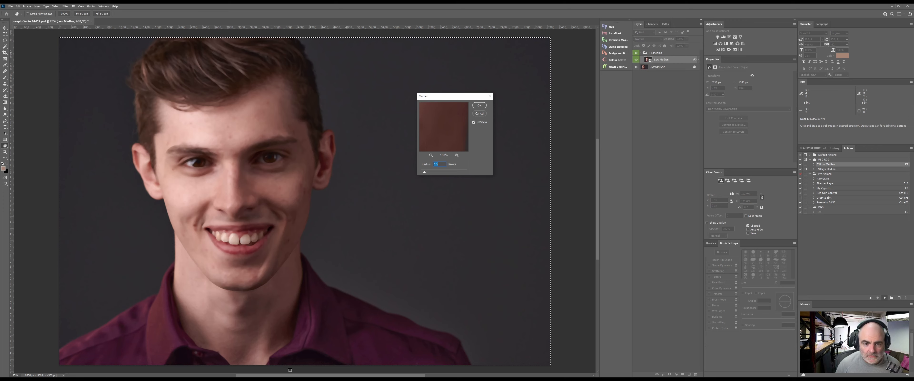
click(483, 105)
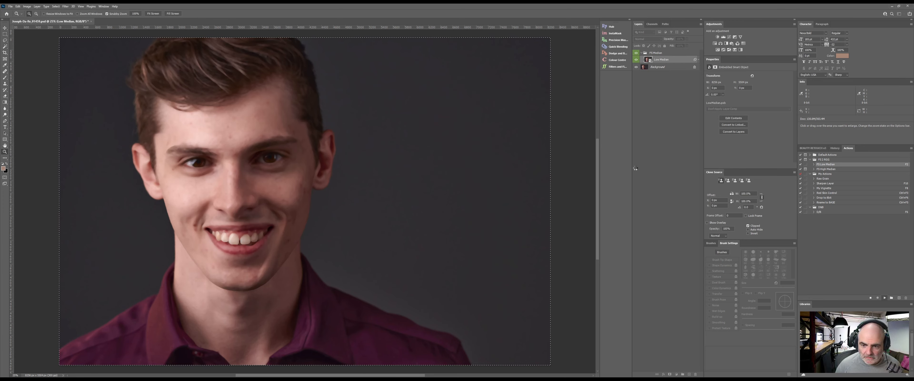
click(479, 106)
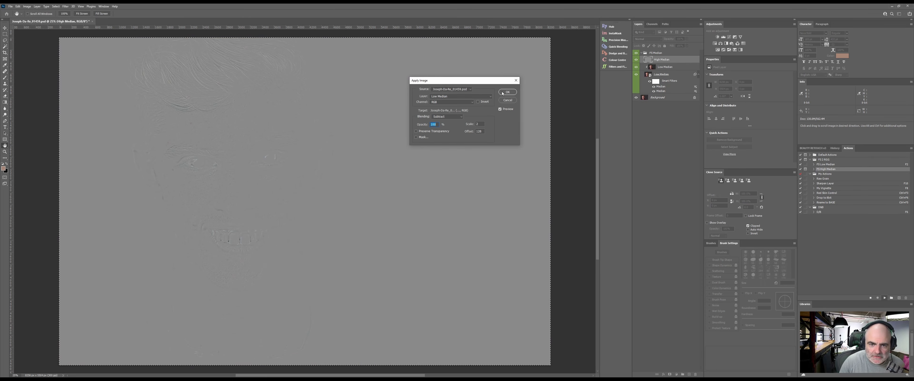
click(503, 93)
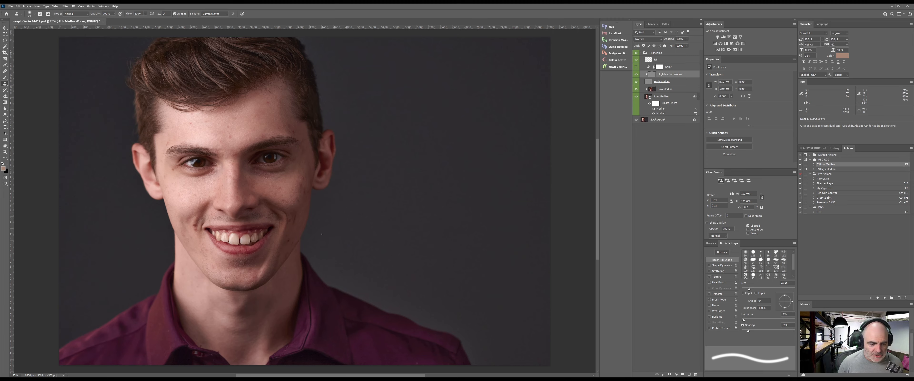
Step: Clone clean skin texture over the blemishes below the lower lip on the High Median Worker layer
drag(321, 233, 408, 225)
key(z)
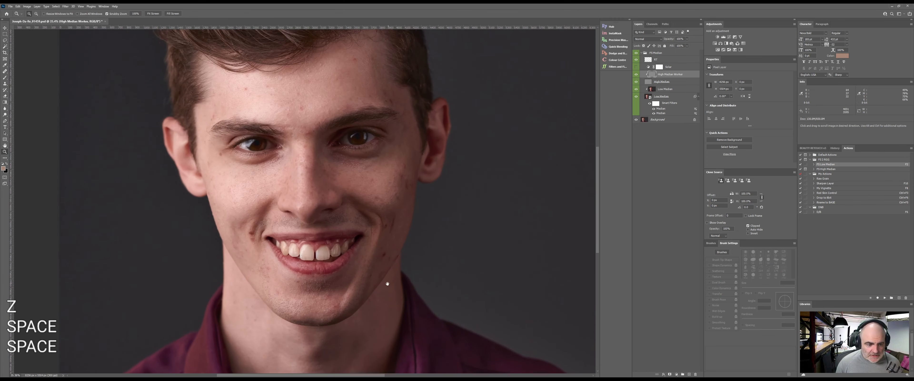
drag(384, 285, 388, 261)
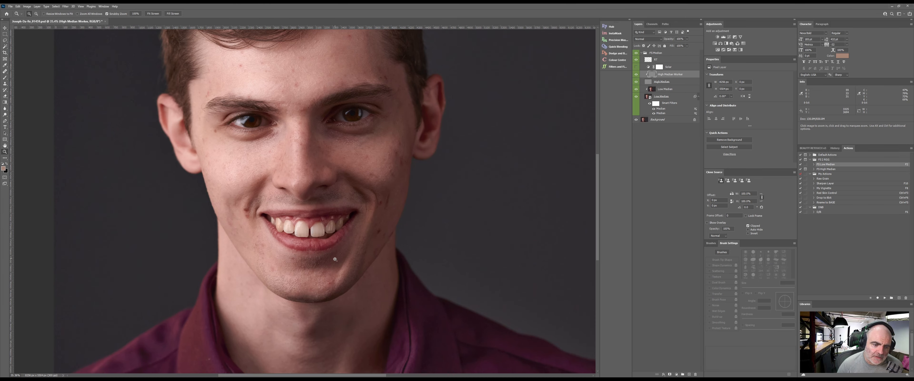
drag(331, 230, 338, 211)
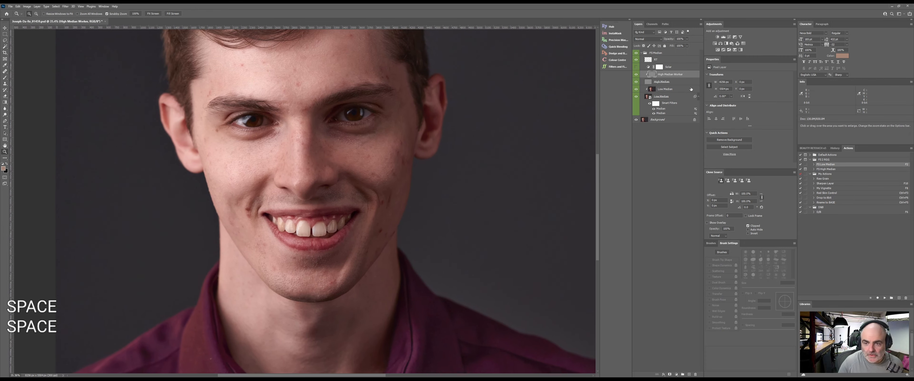
mouse_move(338, 268)
mouse_down()
mouse_move(333, 254)
mouse_move(351, 240)
mouse_move(305, 253)
mouse_up()
key(s)
alt+click(293, 248)
click(290, 244)
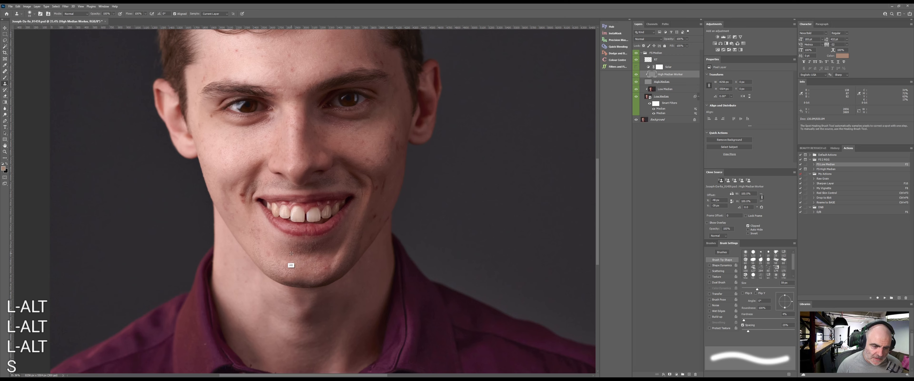
alt+click(291, 253)
click(299, 254)
Step: Clone clean texture over the blemishes on the picture's right side of the chin
alt+click(333, 271)
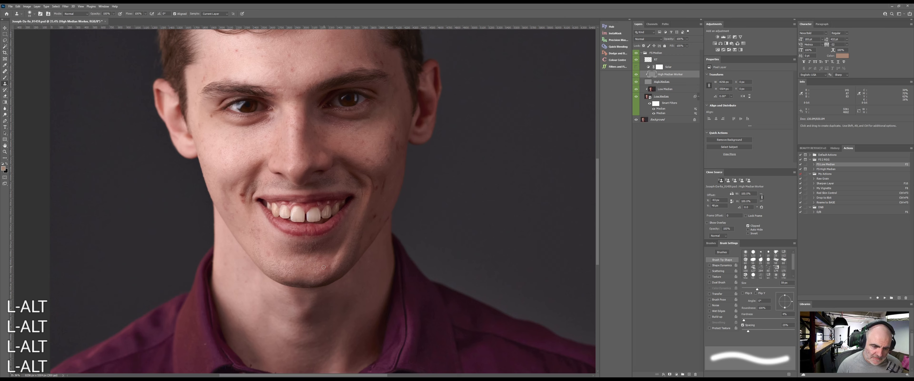
click(328, 268)
alt+click(320, 266)
click(329, 266)
Step: Clone clean texture over the blemishes on the picture's left side of the chin
alt+click(279, 274)
click(272, 269)
alt+click(266, 246)
click(267, 253)
alt+click(262, 238)
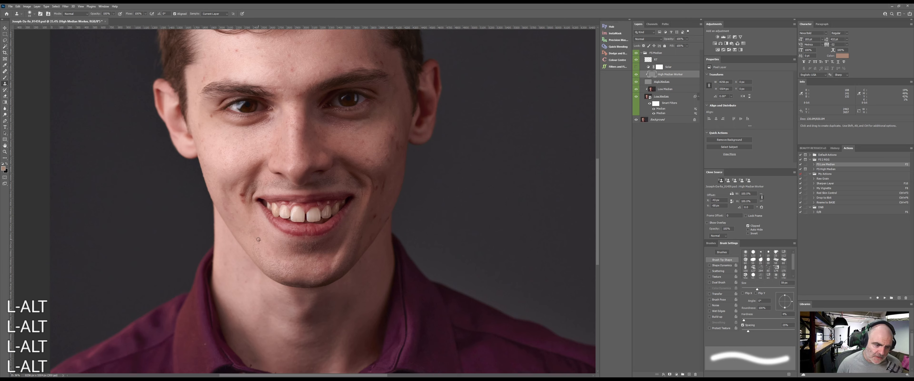
alt+click(248, 245)
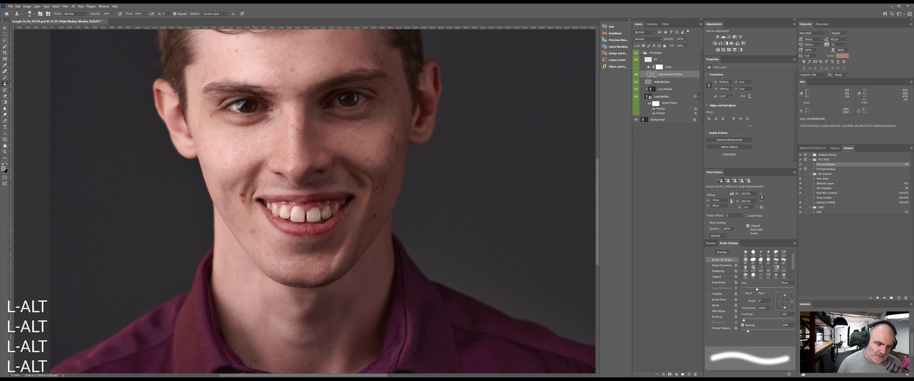
Step: Clone out the spots on the left jaw and the marks beside the left mouth corner in the picture
alt+click(246, 231)
click(237, 227)
alt+click(249, 217)
drag(245, 214, 248, 207)
alt+click(248, 218)
click(245, 212)
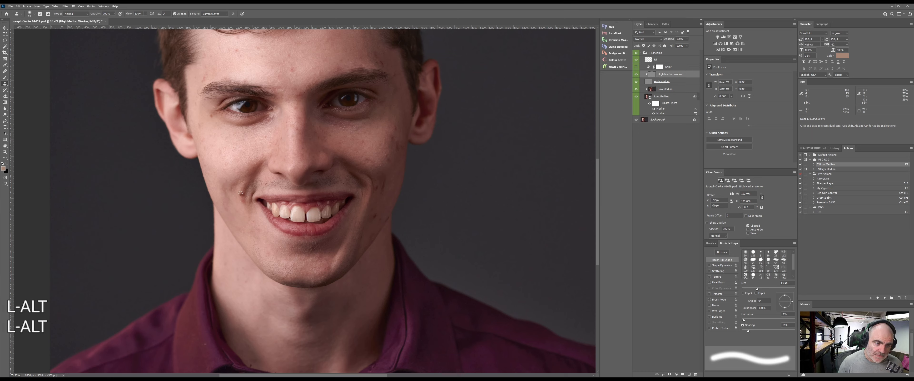
Step: Clone clean texture over the blemishes along the right jaw and beside the right mouth corner in the picture
key(space)
mouse_move(323, 272)
mouse_down()
mouse_move(310, 275)
mouse_move(278, 253)
mouse_move(310, 271)
mouse_move(305, 289)
mouse_up()
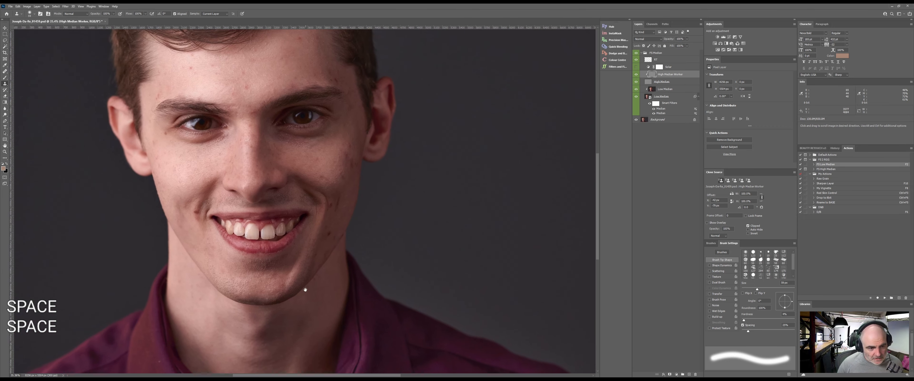
alt+click(327, 241)
click(328, 234)
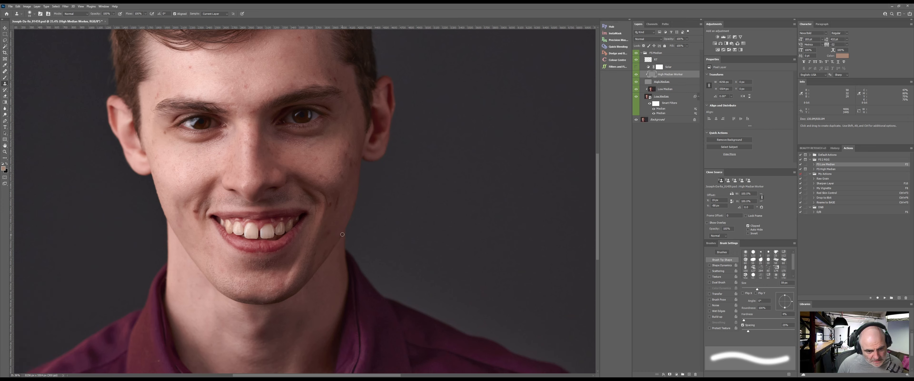
alt+click(328, 209)
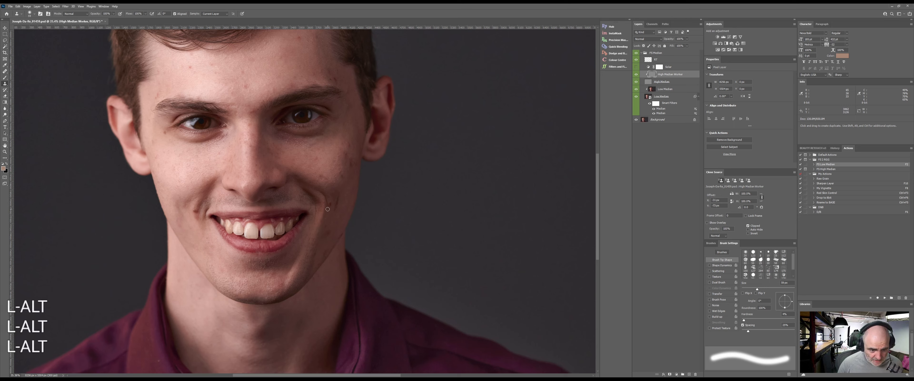
alt+click(328, 215)
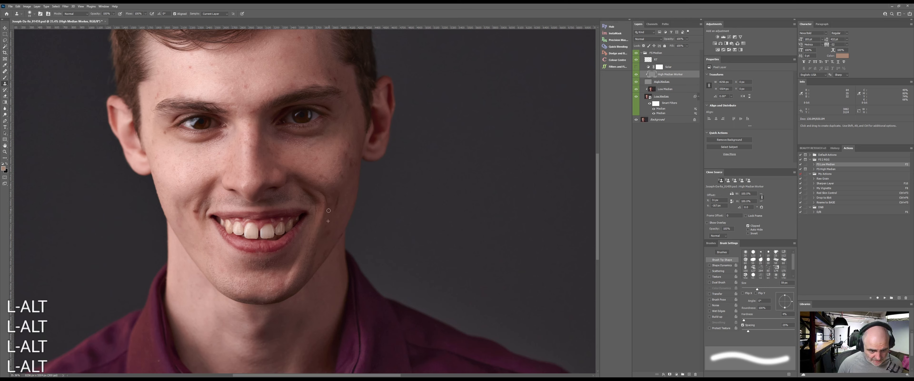
alt+click(342, 225)
click(336, 225)
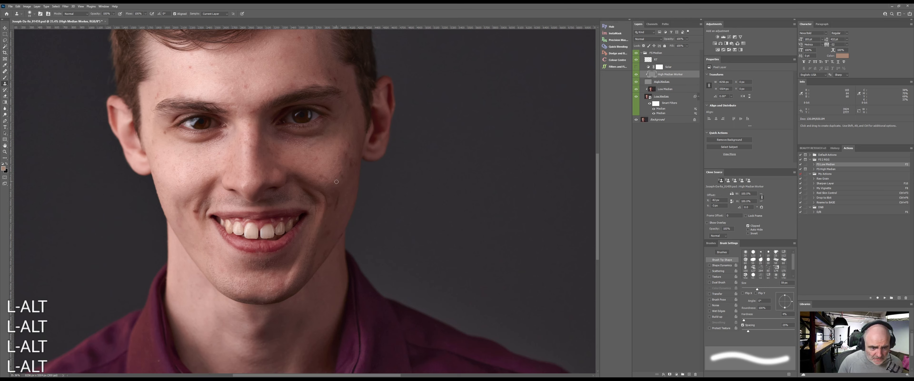
Step: Clone clean texture over the spots in the middle of the picture's right cheek
alt+click(341, 194)
alt+click(326, 179)
mouse_move(322, 190)
mouse_down()
mouse_move(319, 154)
mouse_move(341, 178)
mouse_up()
alt+click(324, 165)
alt+click(340, 180)
alt+click(341, 190)
alt+click(338, 180)
Step: Clone clean texture over the spots on the upper outer part of the picture's right cheek, toward the ear
mouse_move(339, 174)
mouse_down()
mouse_move(338, 156)
mouse_move(338, 164)
mouse_move(352, 161)
mouse_up()
alt+click(350, 182)
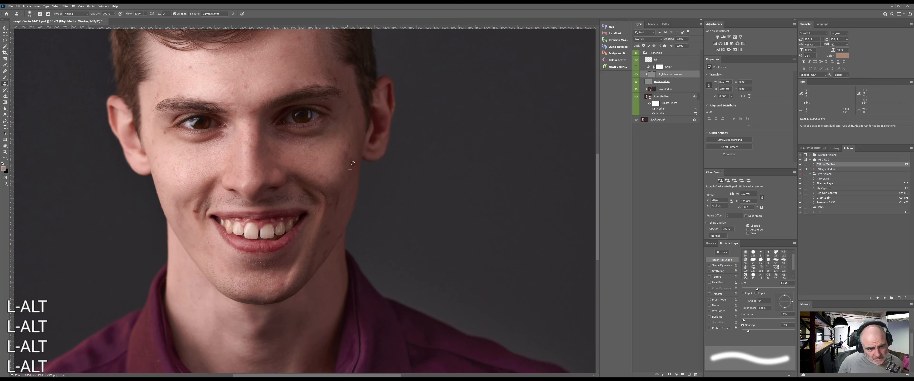
alt+click(344, 164)
mouse_move(345, 155)
mouse_down()
mouse_move(346, 144)
mouse_move(348, 153)
mouse_up()
alt+click(341, 148)
alt+click(349, 133)
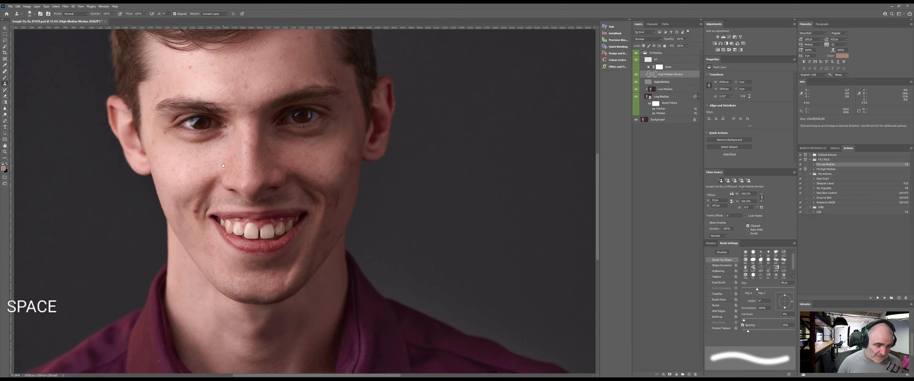
Step: Clone clean texture over the blemishes on the picture's left cheek below the eye
drag(188, 163, 288, 160)
alt+click(287, 161)
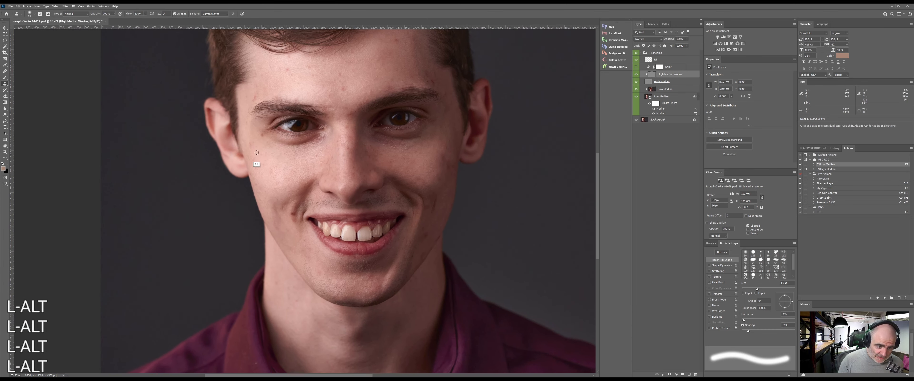
alt+click(254, 165)
drag(254, 162, 258, 176)
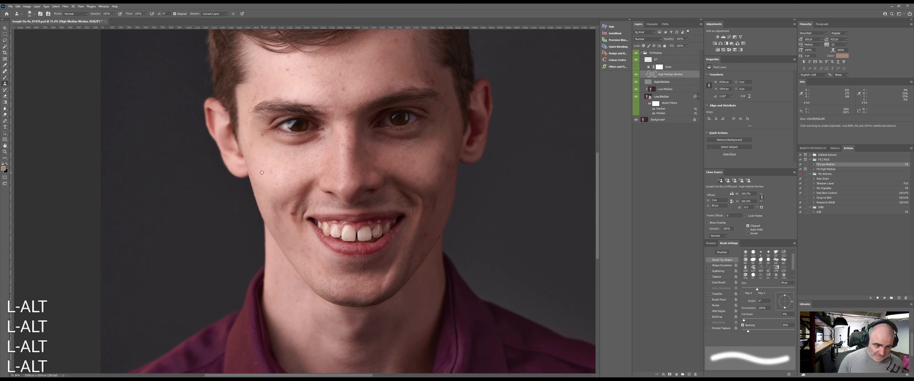
alt+click(261, 173)
click(264, 169)
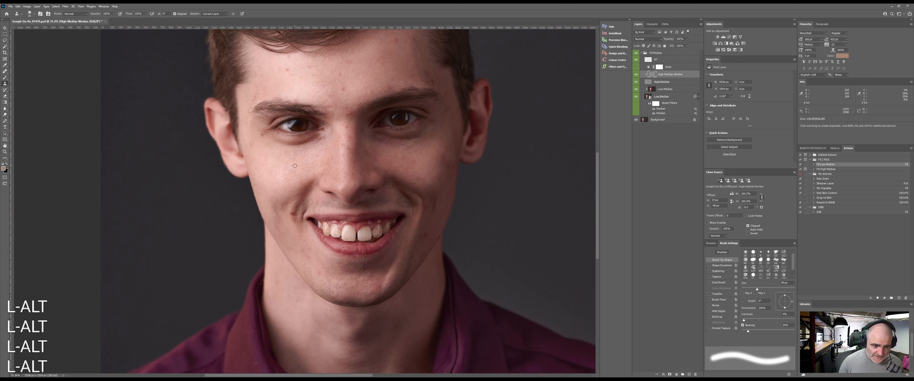
alt+click(272, 163)
click(276, 170)
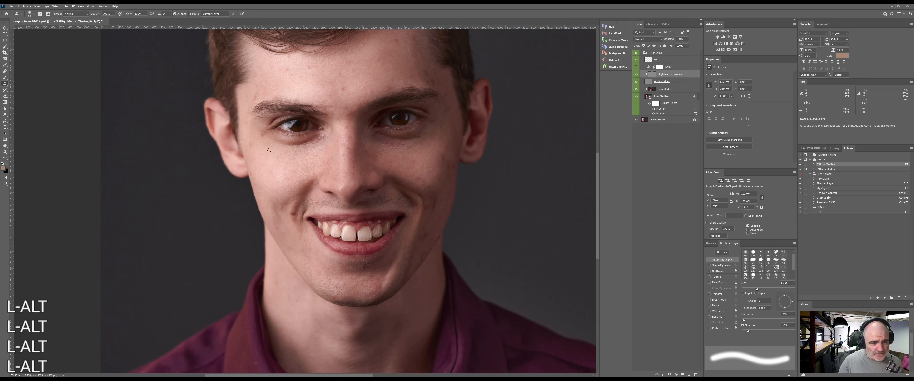
Step: Clone clean texture over the blemishes in the middle of the forehead
alt+click(359, 83)
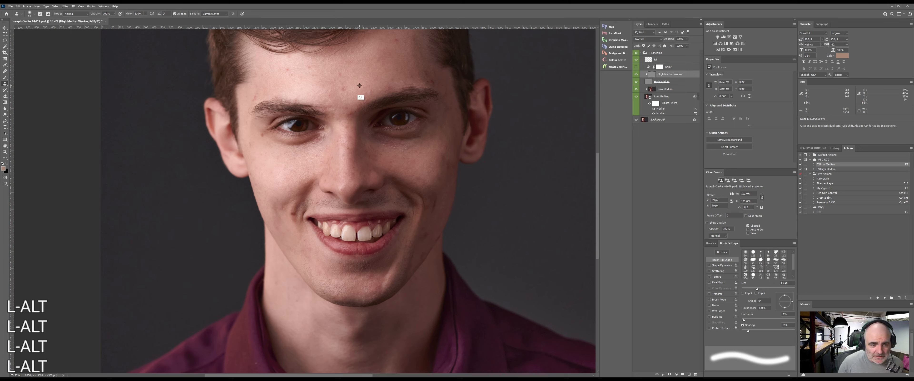
click(346, 87)
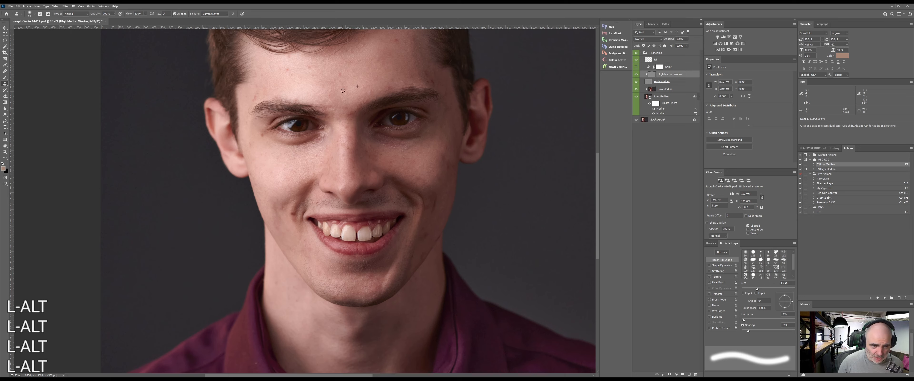
alt+click(321, 91)
click(327, 97)
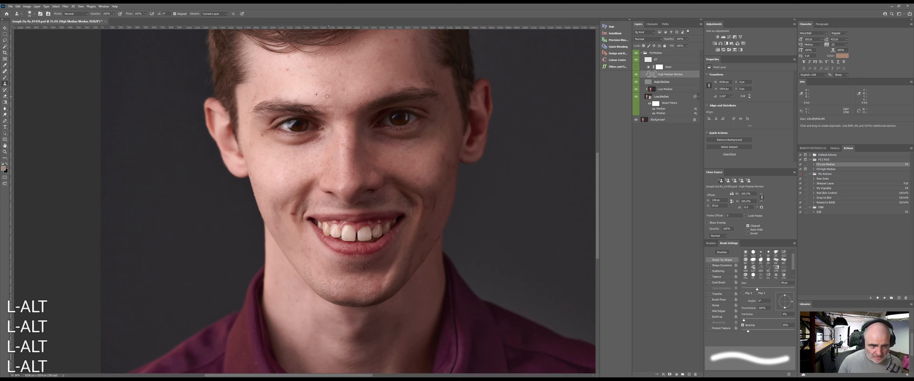
alt+click(352, 84)
click(341, 88)
click(346, 70)
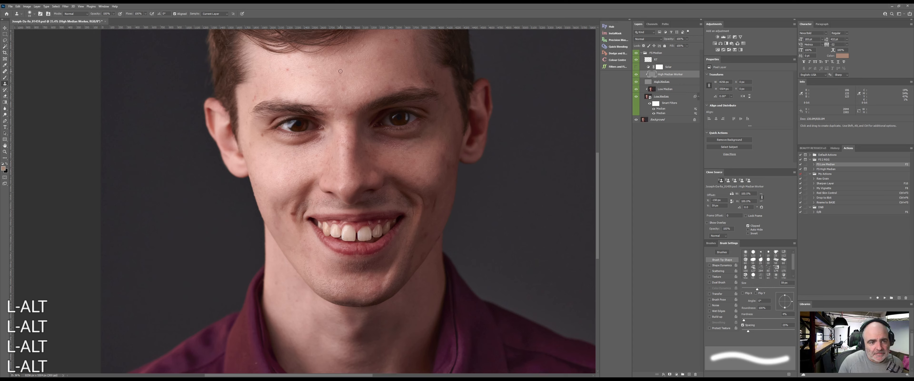
Step: Clone clean texture over the spots on the upper left part of the forehead in the picture
alt+click(300, 73)
click(291, 76)
click(287, 70)
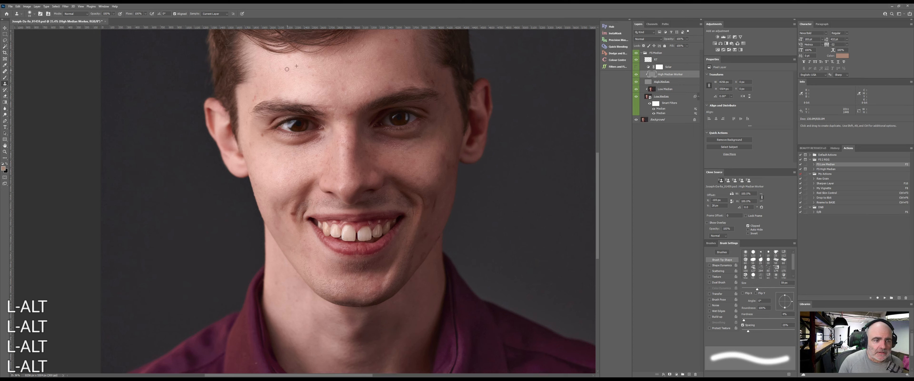
alt+click(278, 76)
click(275, 68)
alt+click(268, 78)
click(261, 75)
Step: Clone clean texture over the spots on the picture's left temple and beside the outer eye corner
alt+click(260, 82)
click(253, 87)
click(253, 98)
alt+click(253, 91)
click(254, 100)
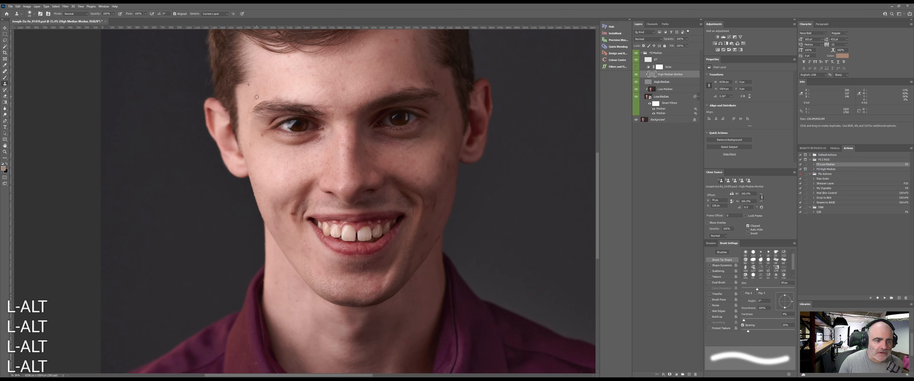
alt+click(260, 149)
click(250, 145)
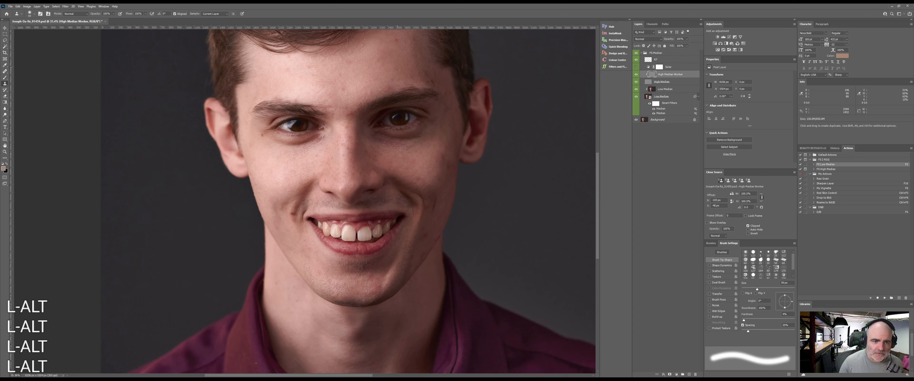
Step: Clone clean texture over the blemishes on the forehead above the picture's right eyebrow
alt+click(382, 84)
click(379, 91)
alt+click(390, 77)
click(387, 87)
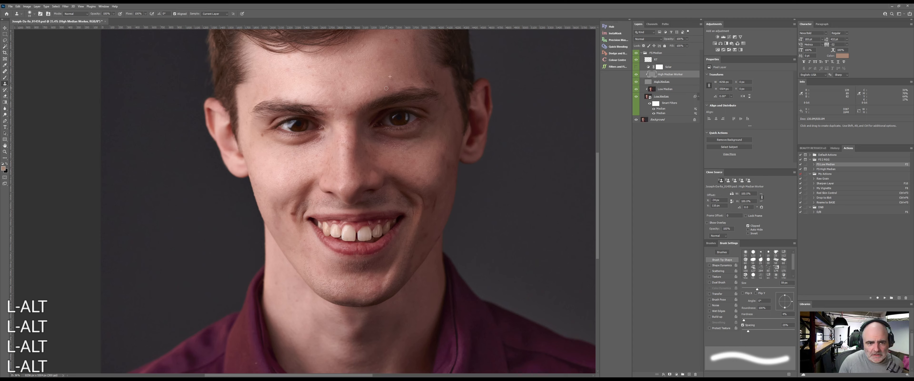
alt+click(376, 78)
click(370, 91)
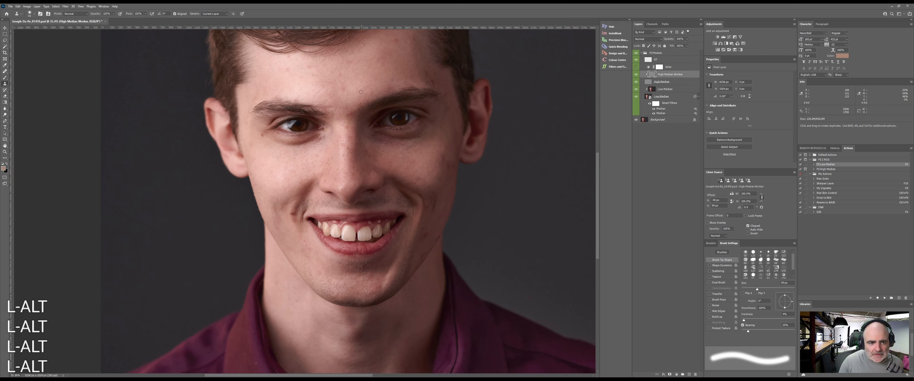
Step: Clone clean texture over the spots between the eyebrows and down the bridge of the nose
alt+click(343, 111)
click(347, 116)
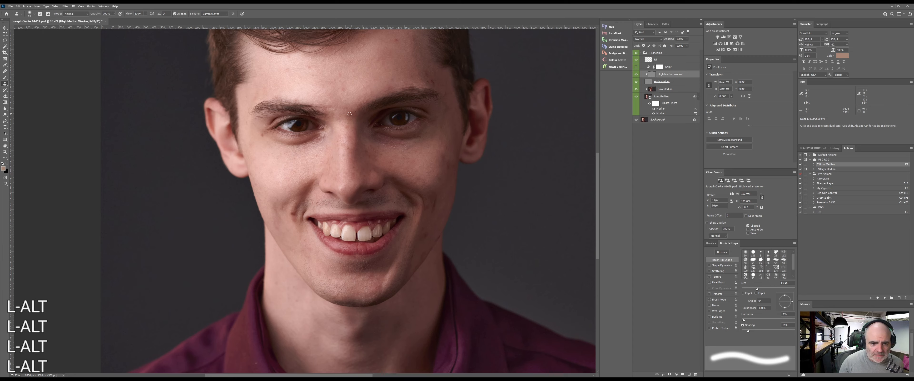
alt+click(346, 120)
click(348, 128)
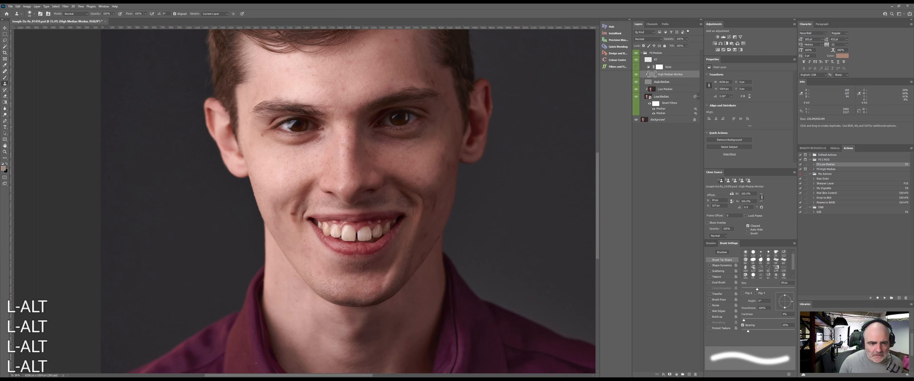
alt+click(344, 130)
click(347, 139)
alt+click(348, 136)
click(348, 135)
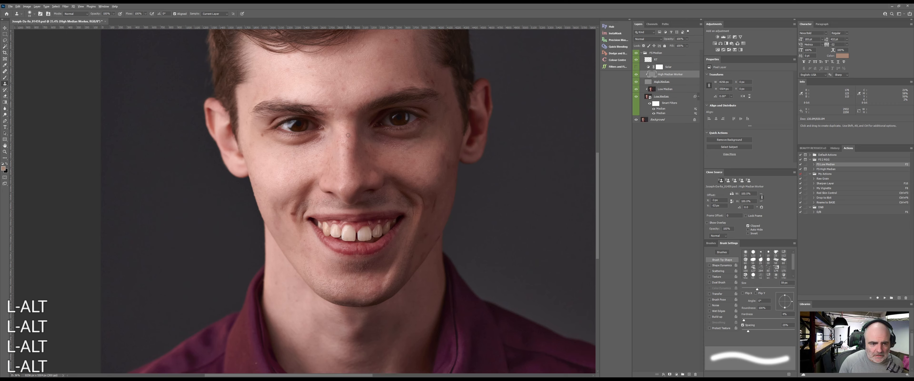
Step: Clone clean texture over the spots on the upper nose bridge and along the picture's left side of the nose
alt+click(346, 140)
click(344, 138)
drag(345, 143, 346, 147)
key(alt)
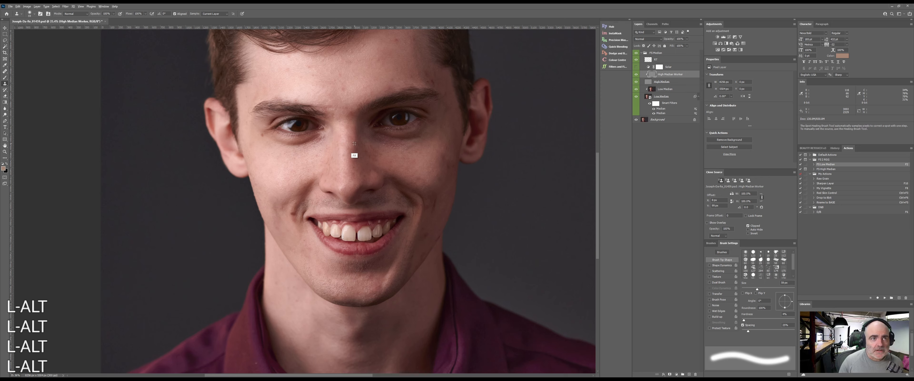
alt+click(332, 157)
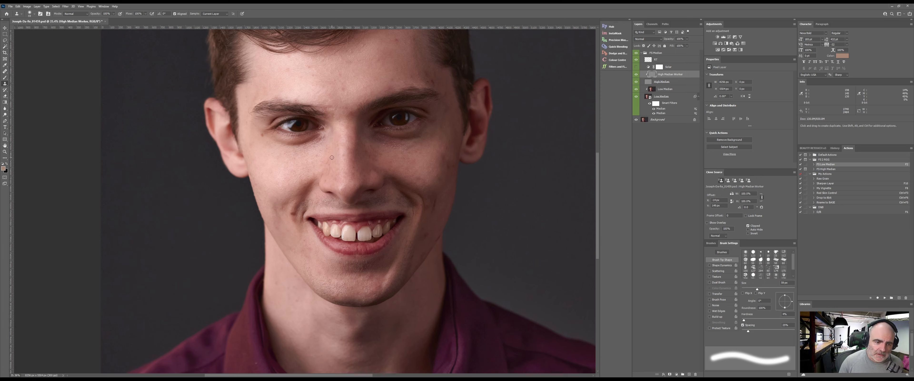
click(329, 170)
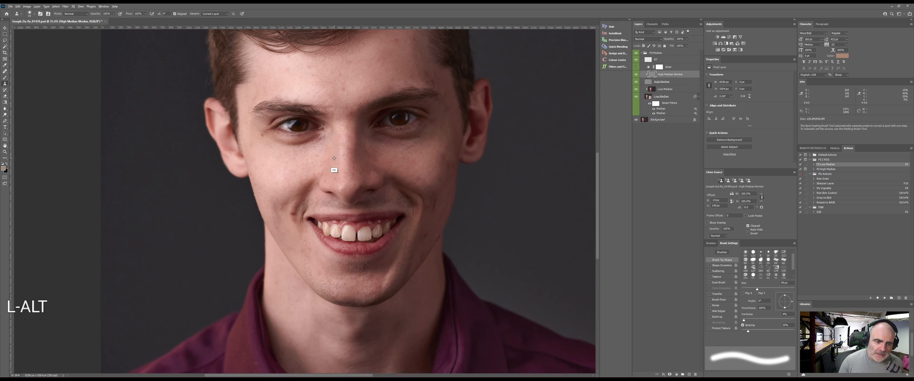
alt+click(331, 162)
click(333, 155)
alt+click(336, 157)
drag(340, 151, 337, 147)
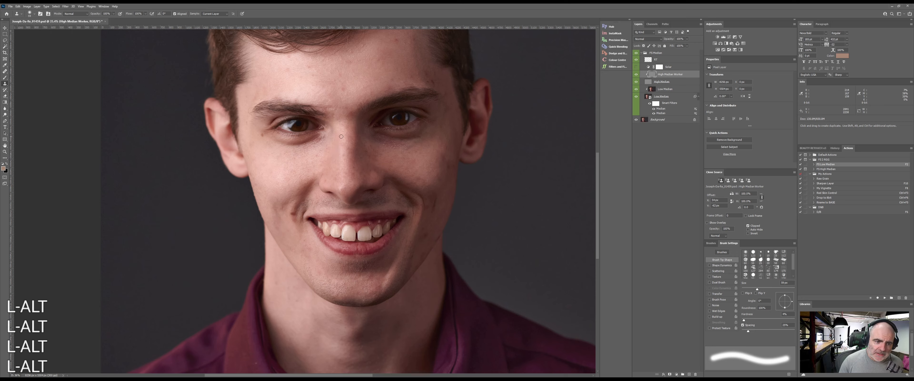
Step: Clone clean texture over the spots on the inner cheek beside the nose, down to the picture's left nostril
alt+click(332, 155)
click(326, 149)
alt+click(335, 162)
click(333, 154)
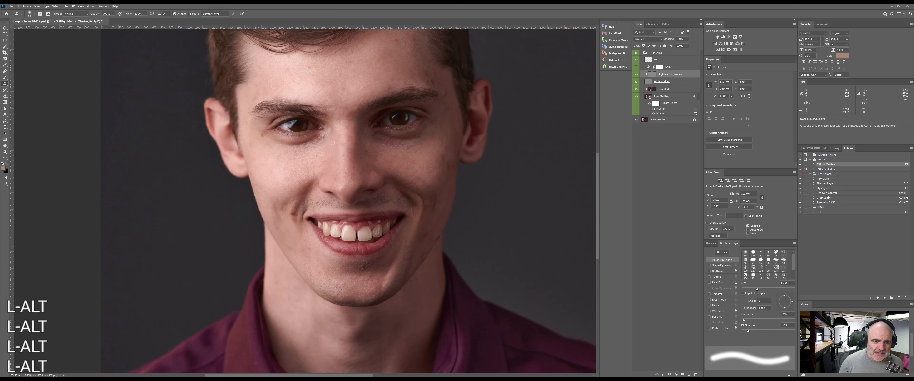
alt+click(330, 170)
click(327, 180)
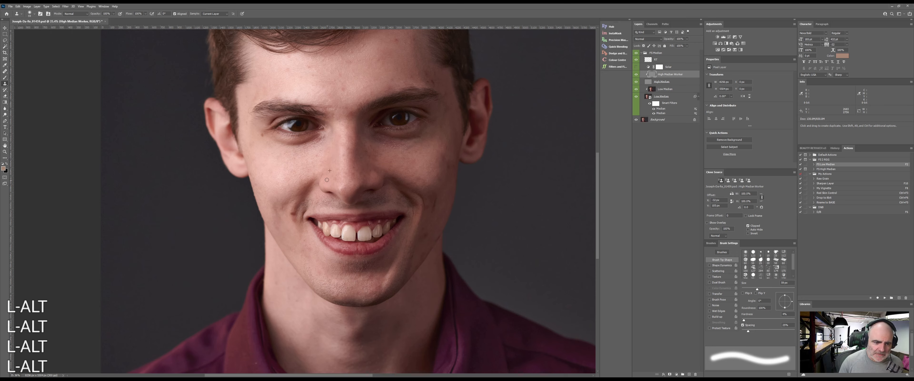
Step: Clone clean texture over the blemishes on the nose tip and up the centre of the nose ridge
alt+click(338, 165)
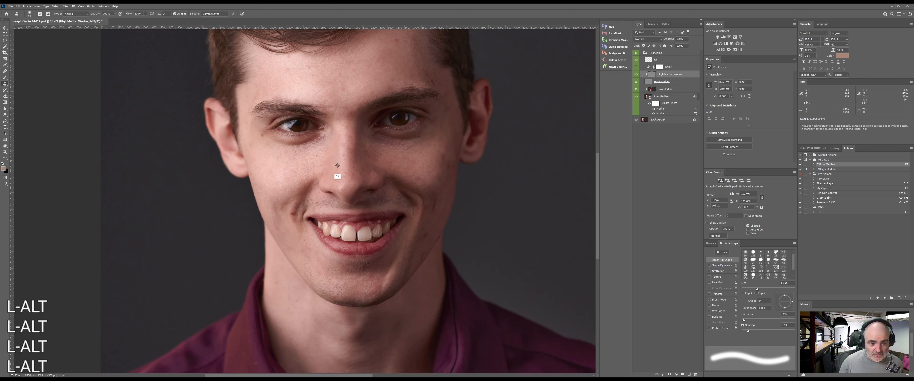
drag(336, 175, 348, 174)
alt+click(344, 187)
alt+click(351, 169)
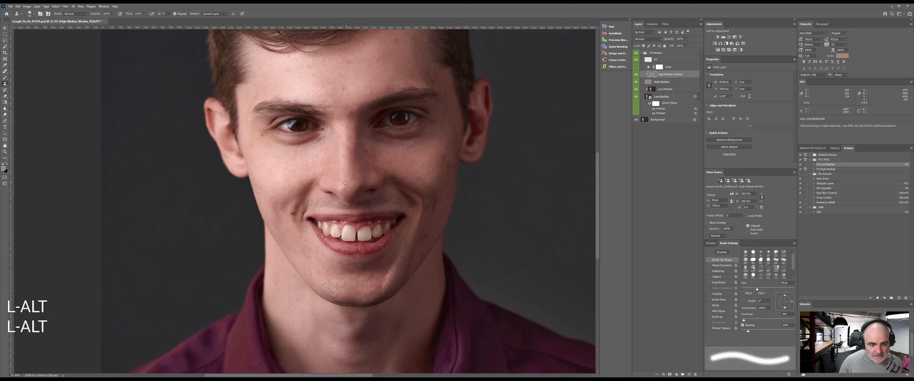
alt+click(350, 167)
mouse_move(347, 160)
mouse_down()
mouse_move(362, 156)
mouse_move(350, 142)
mouse_up()
Step: Clone clean texture over the spots along the picture's right side of the nose
alt+click(360, 168)
alt+click(361, 167)
alt+click(361, 154)
alt+click(351, 129)
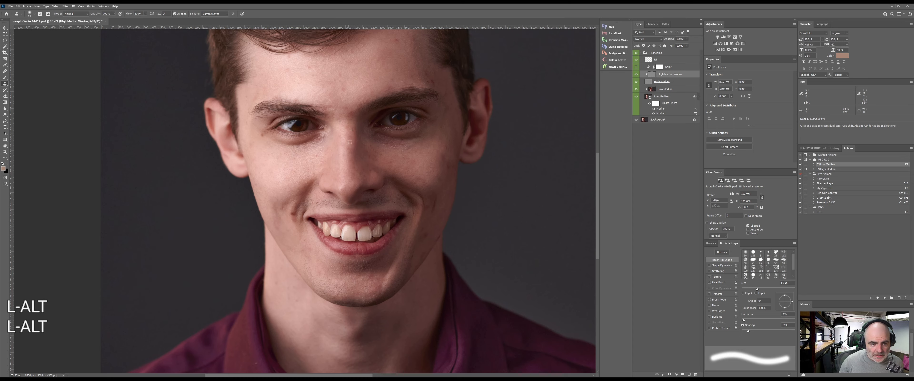
alt+click(361, 164)
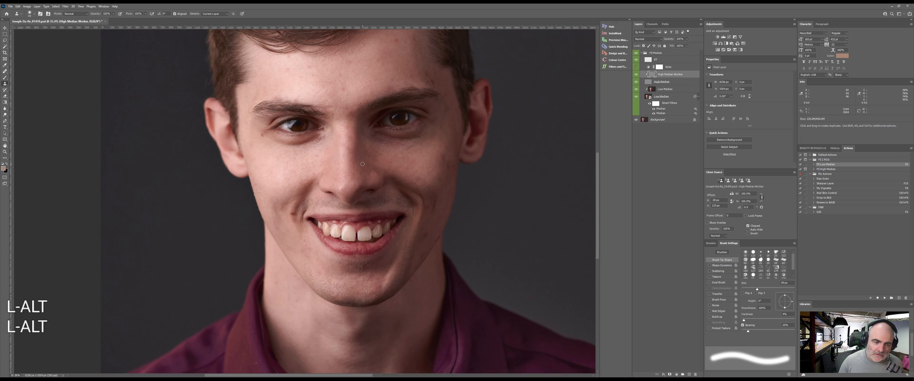
click(360, 171)
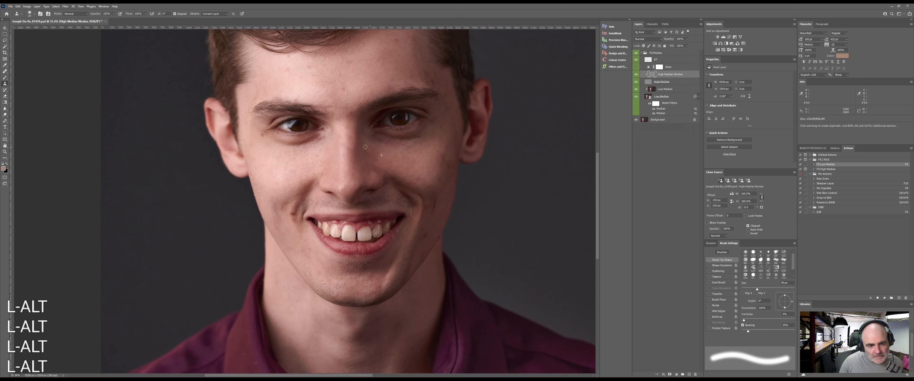
Step: Clone clean texture over the spots on the cheek below the picture's right eye
alt+click(363, 139)
alt+click(388, 158)
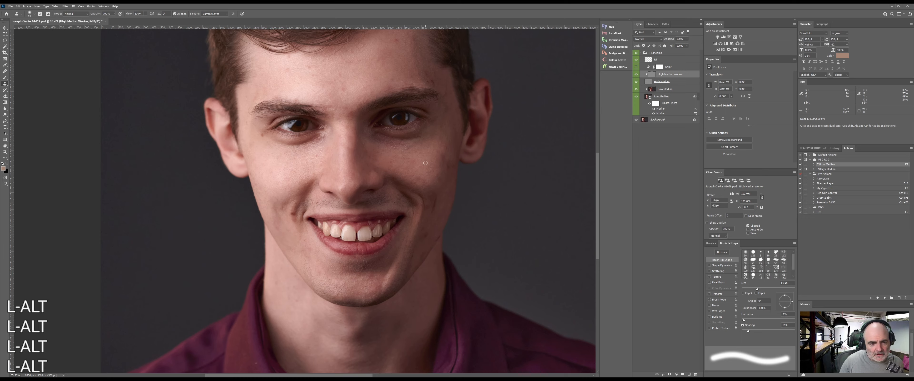
alt+click(408, 153)
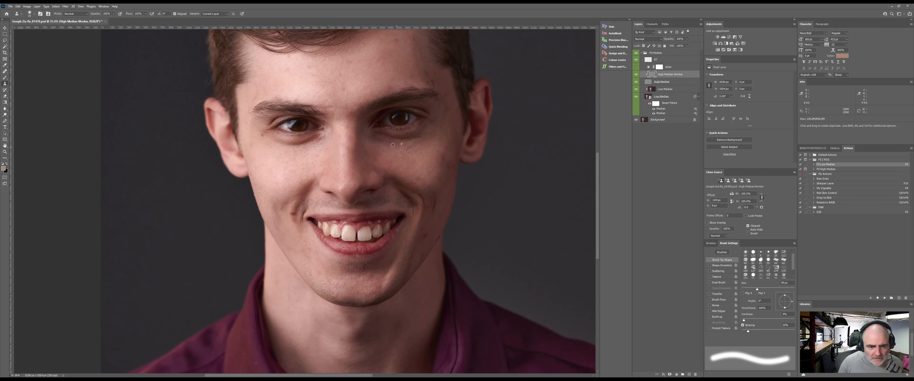
alt+click(389, 154)
Step: Clone clean texture over the spots on the forehead near the picture's right temple
mouse_move(391, 149)
mouse_down()
mouse_move(405, 149)
mouse_move(392, 185)
mouse_move(380, 186)
mouse_up()
alt+click(404, 114)
click(400, 104)
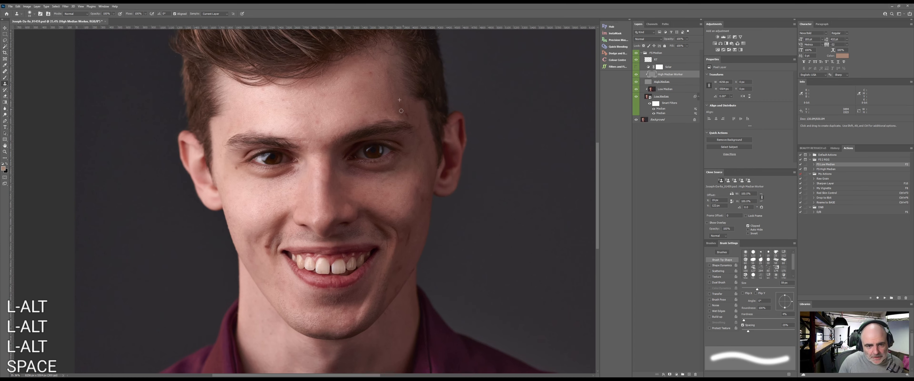
alt+click(388, 90)
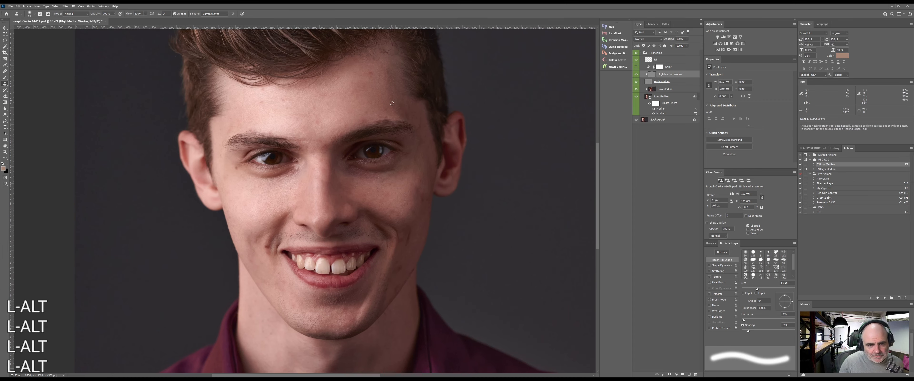
click(388, 104)
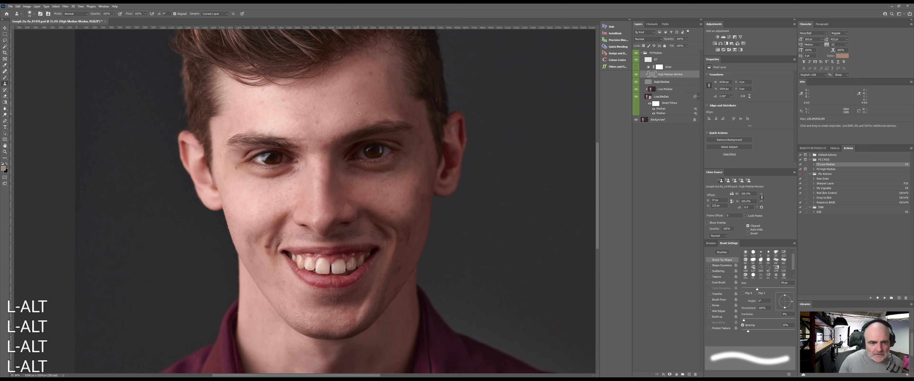
Step: Clone clean texture over the spots across the middle and upper right part of the forehead in the picture
alt+click(374, 78)
click(369, 74)
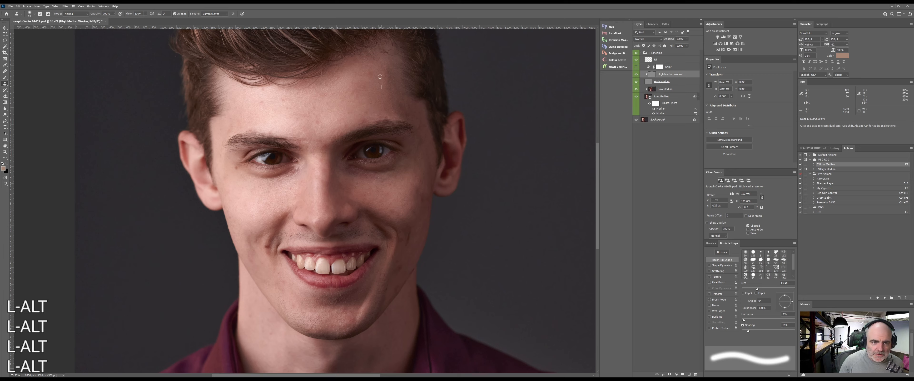
alt+click(345, 82)
click(336, 77)
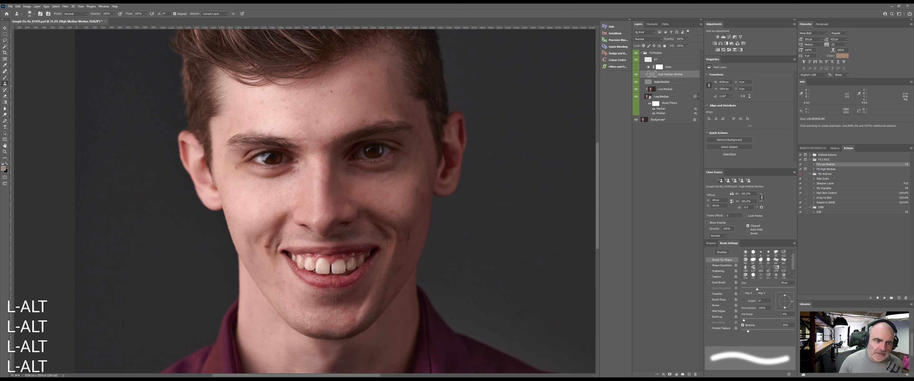
alt+click(334, 86)
click(311, 94)
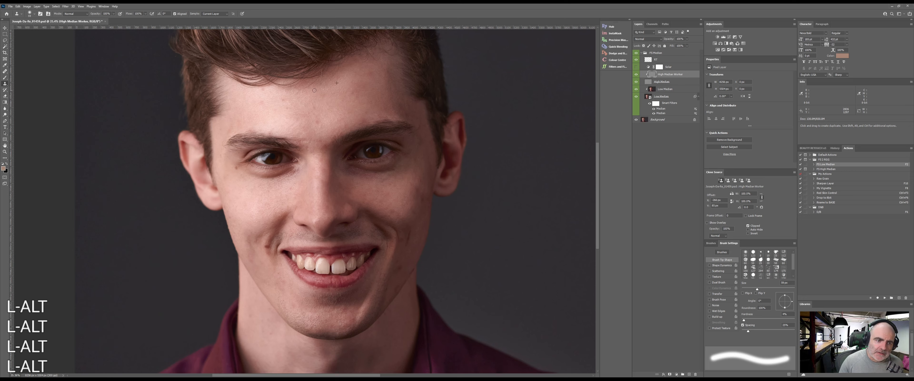
Step: Clone clean texture over the remaining spots on the forehead above the picture's left eyebrow
alt+click(273, 91)
click(263, 89)
alt+click(250, 109)
click(258, 102)
click(271, 109)
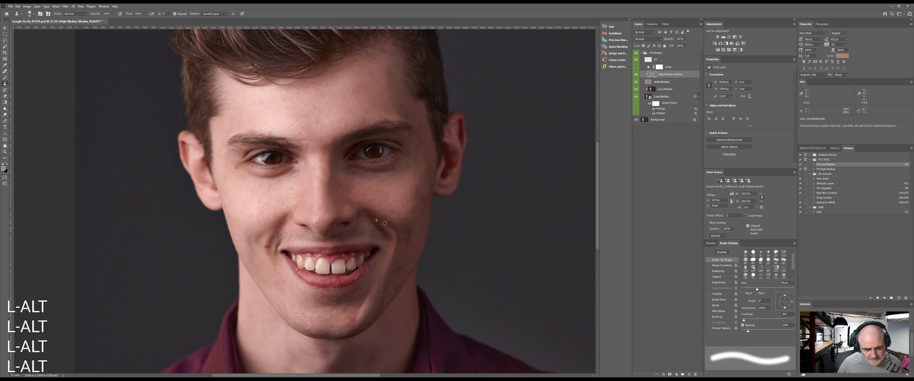
Step: Undo the last clone stroke and clone clean texture over the spots on the picture's right lower cheek
drag(408, 239, 359, 204)
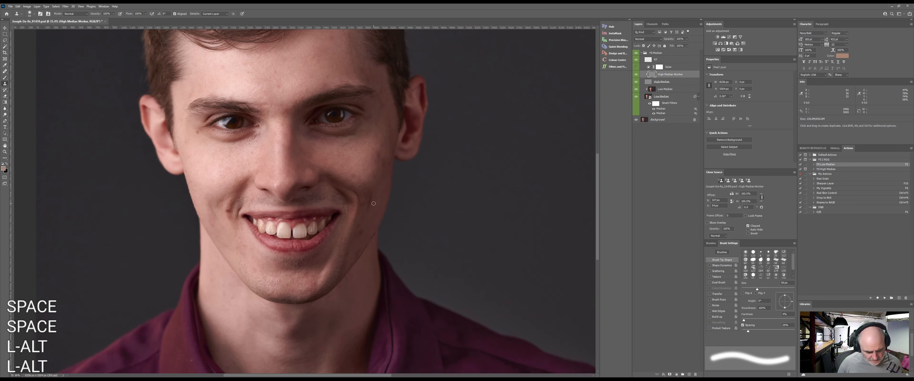
key(ctrl+z)
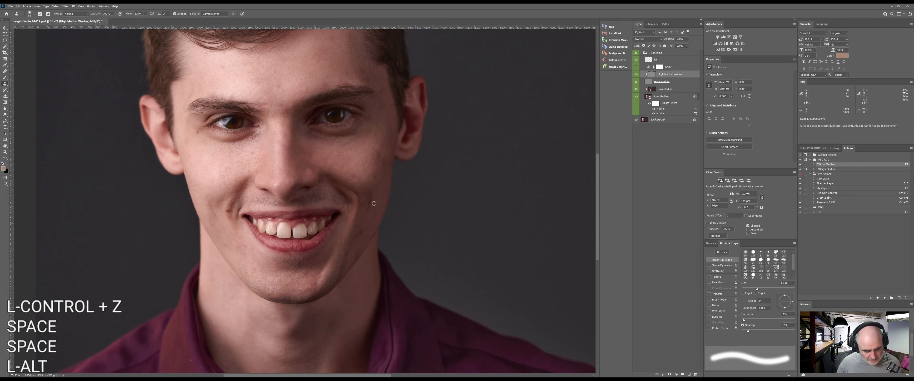
alt+click(362, 220)
click(361, 233)
drag(361, 206, 362, 215)
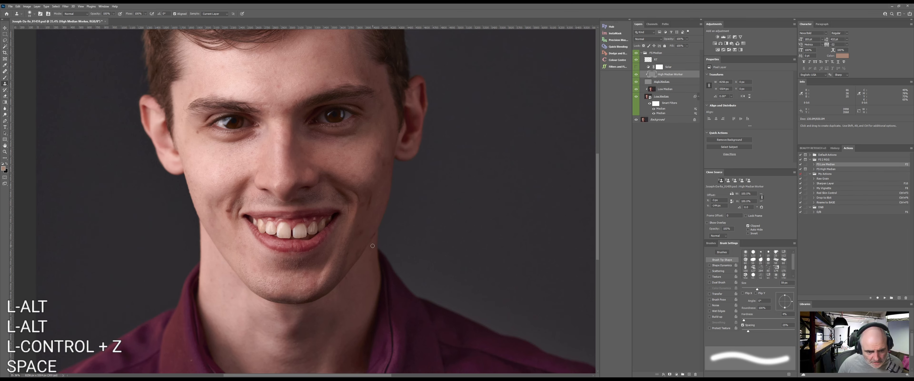
Step: Clone clean fabric texture over the specks around the shirt's collar opening on both sides of the neck
drag(311, 303, 357, 212)
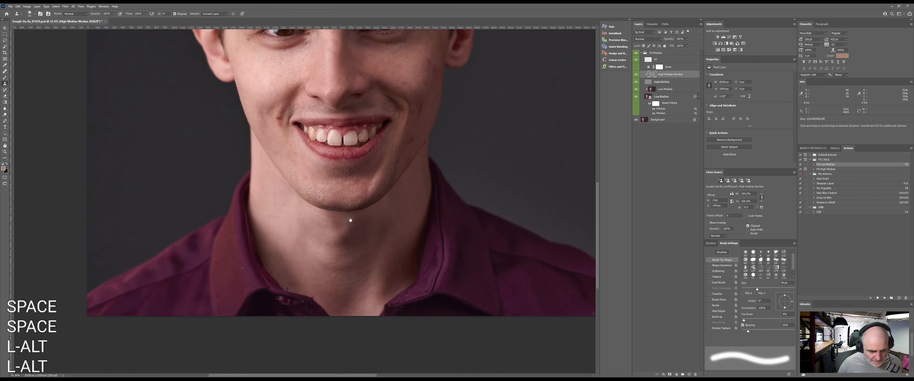
alt+click(287, 286)
click(285, 285)
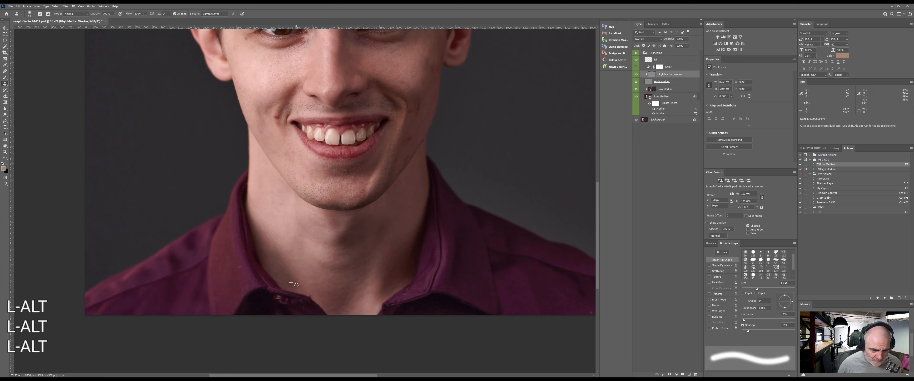
mouse_move(313, 296)
mouse_down()
mouse_move(285, 285)
mouse_move(300, 308)
mouse_up()
alt+click(295, 300)
alt+click(297, 314)
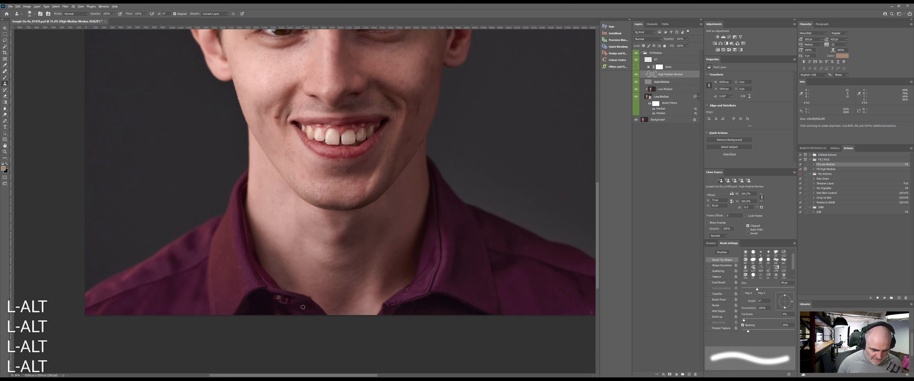
click(303, 306)
alt+click(404, 308)
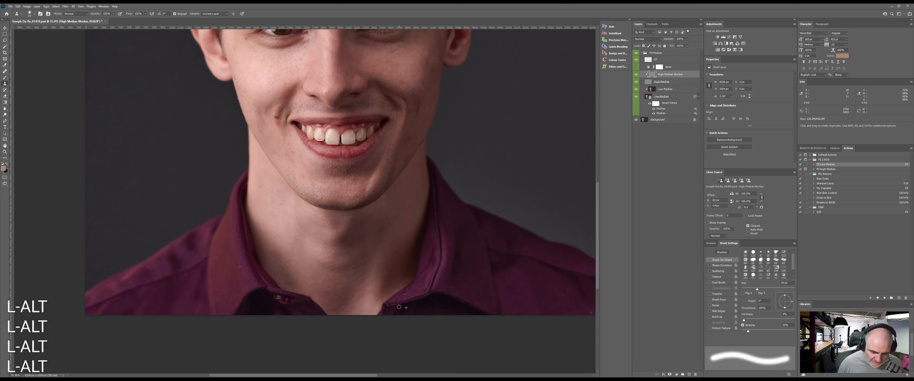
click(398, 308)
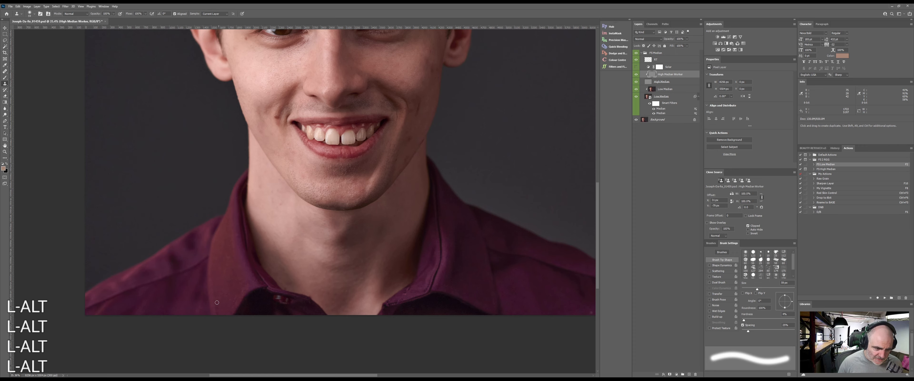
Step: Check the shirt, neck and face for remaining blemishes, ending with a close-up of the picture's right jawline beside the mouth
key(space)
mouse_move(382, 233)
mouse_down()
mouse_move(340, 251)
mouse_move(329, 282)
mouse_move(419, 167)
mouse_up()
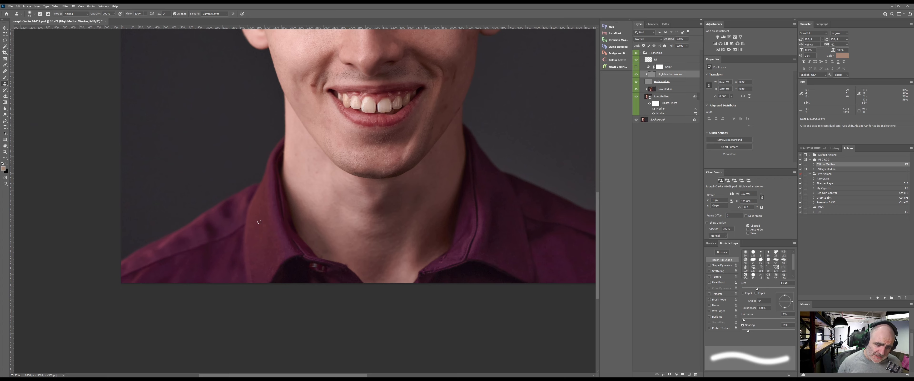
mouse_move(322, 200)
mouse_down()
mouse_move(352, 185)
mouse_move(292, 197)
mouse_move(240, 229)
mouse_up()
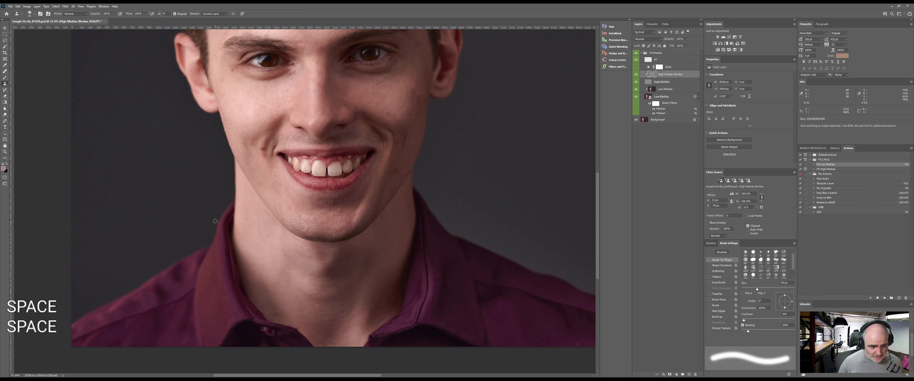
drag(348, 185, 334, 261)
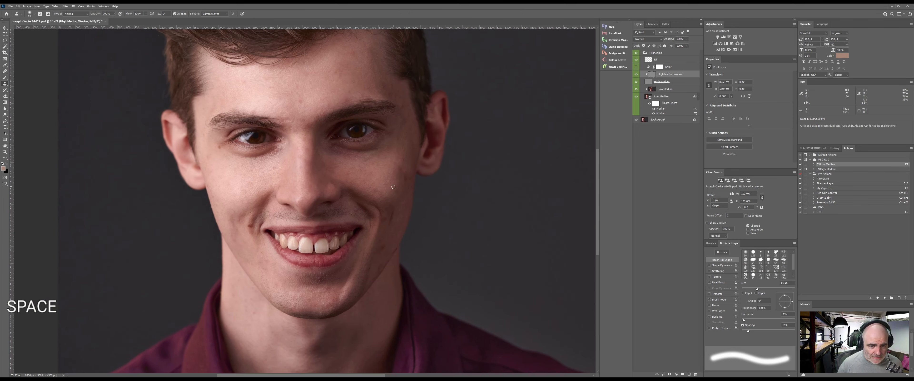
drag(393, 186, 377, 194)
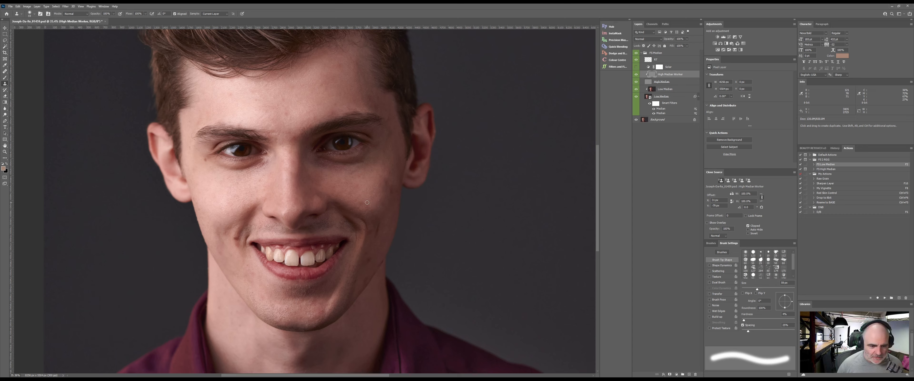
key(z)
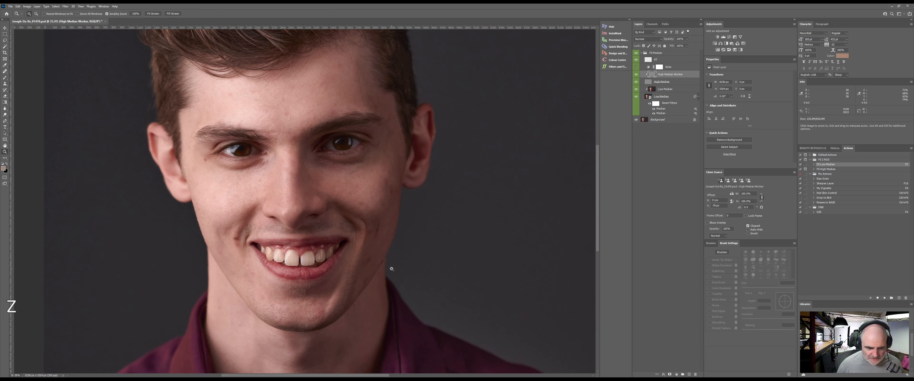
key(z)
key(z)
key(z)
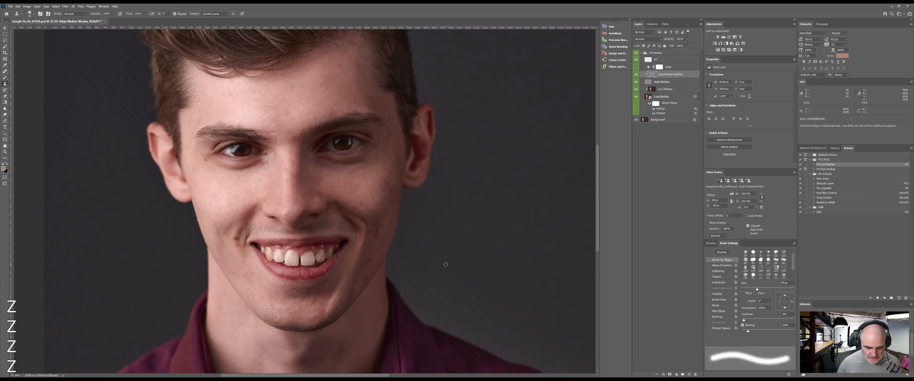
key(space)
mouse_move(405, 289)
mouse_down()
mouse_move(420, 231)
mouse_move(437, 239)
mouse_up()
key(z)
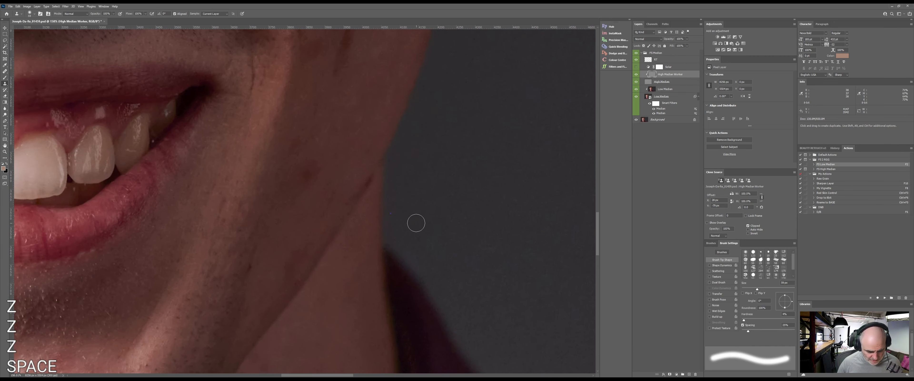
key(s)
key(s)
alt+right_click(406, 202)
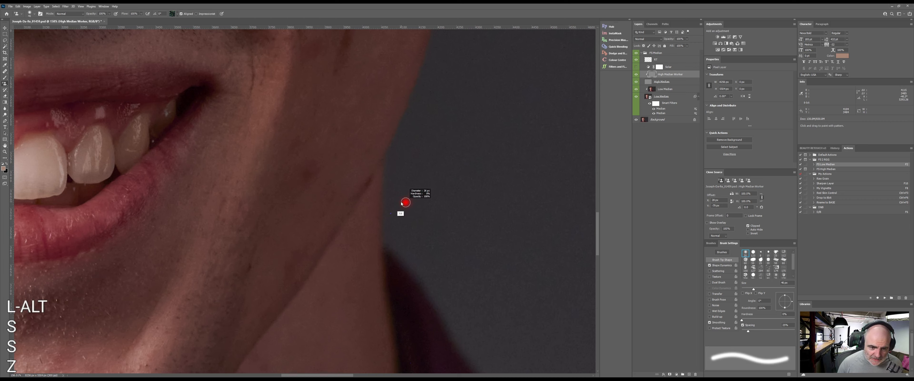
drag(402, 203, 400, 203)
click(404, 191)
click(392, 214)
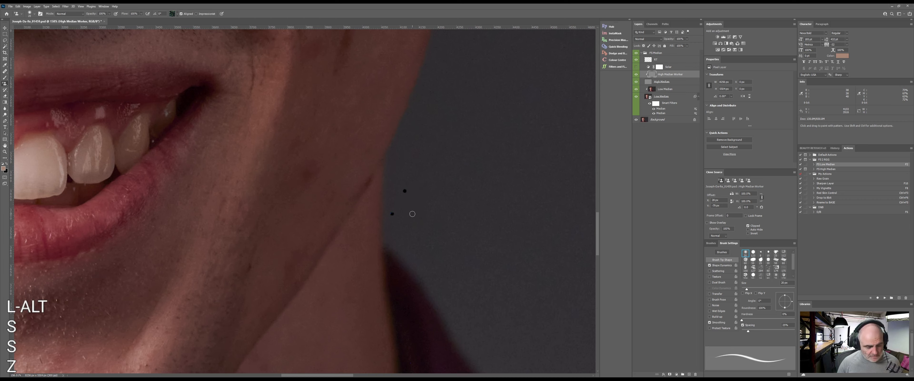
key(ctrl+z)
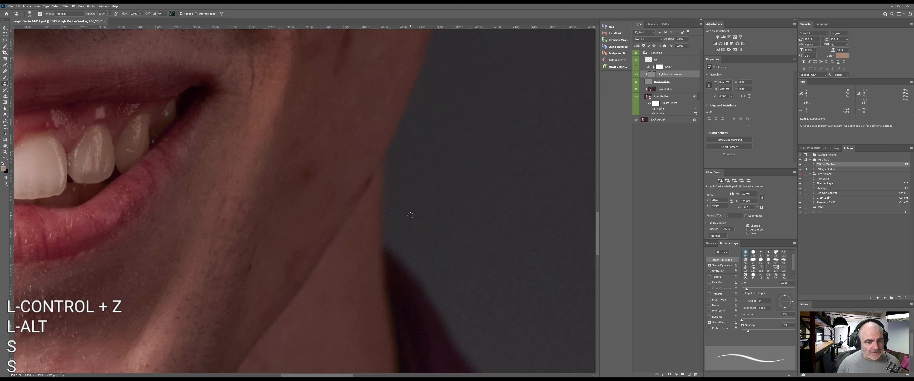
key(s)
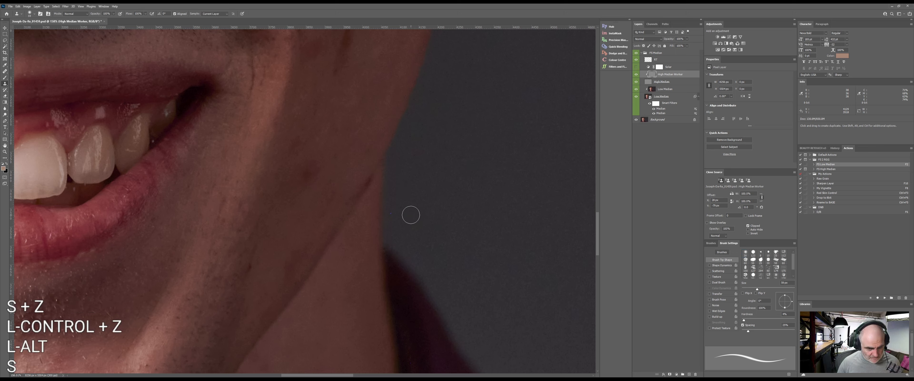
Step: Clone clean texture over the marks along the jawline edge and the neck fold on the picture's right side
mouse_move(410, 212)
mouse_down()
mouse_move(416, 197)
mouse_move(384, 188)
mouse_move(384, 179)
mouse_up()
alt+click(406, 186)
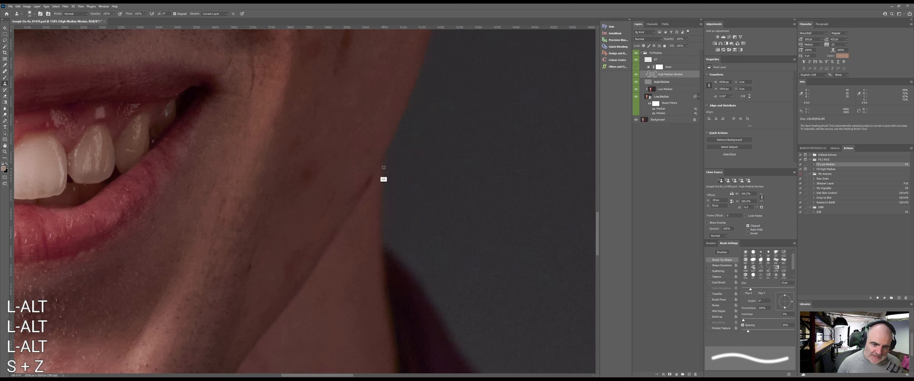
alt+click(354, 205)
drag(353, 205, 355, 204)
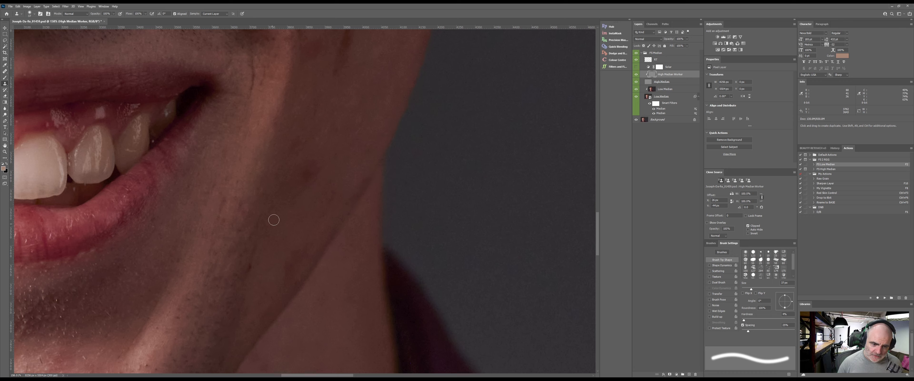
alt+click(260, 245)
drag(250, 266, 254, 263)
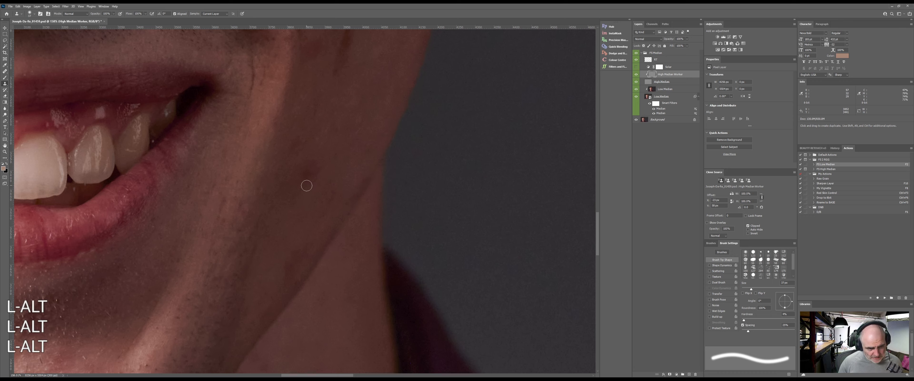
Step: Clone clean skin texture over the small blemishes on the chin below the lower lip
drag(271, 240, 446, 84)
mouse_move(269, 236)
mouse_down()
mouse_move(285, 253)
mouse_move(271, 262)
mouse_up()
alt+click(281, 229)
alt+click(230, 221)
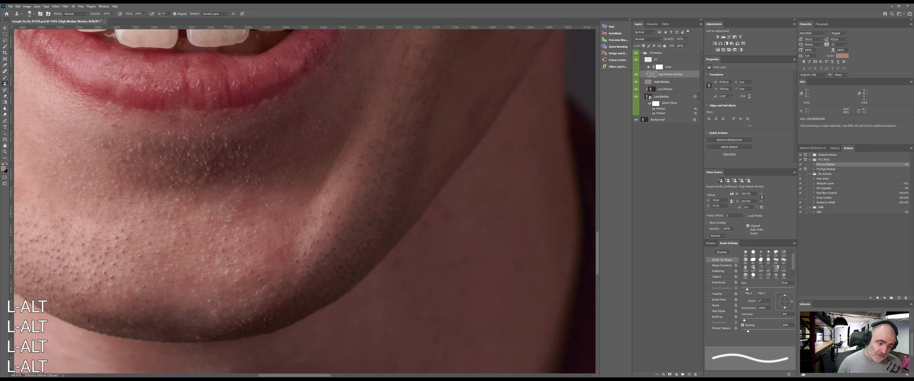
alt+click(209, 242)
drag(205, 229, 208, 219)
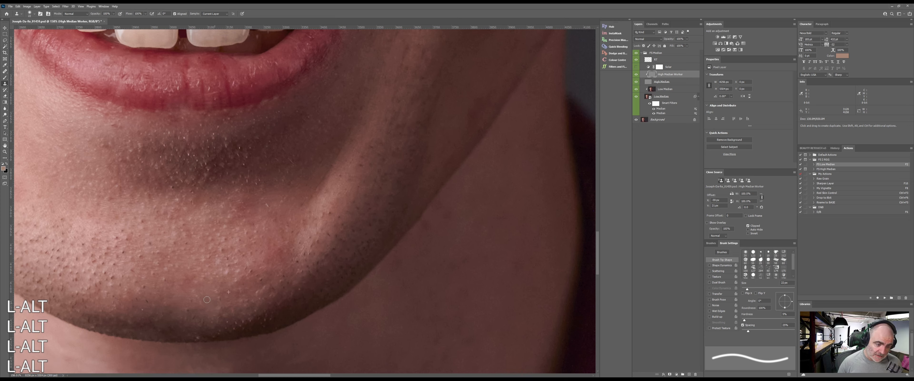
Step: Clone clean lip texture over the bright flecks and dry patches on the picture's right half of the lower lip
drag(245, 204, 249, 266)
drag(269, 180, 286, 255)
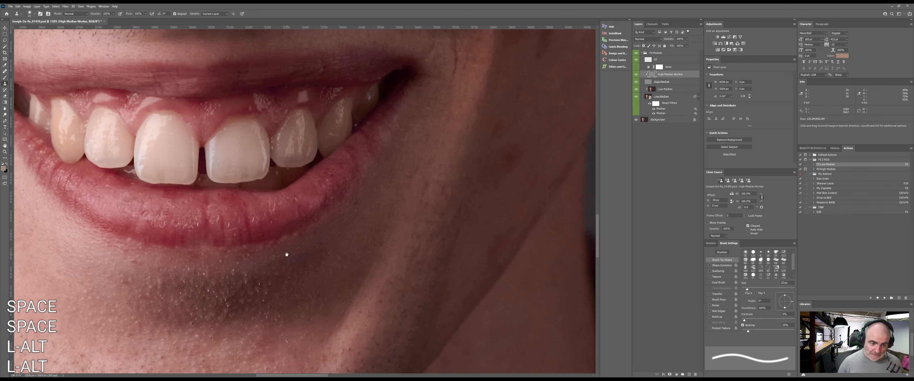
alt+click(331, 184)
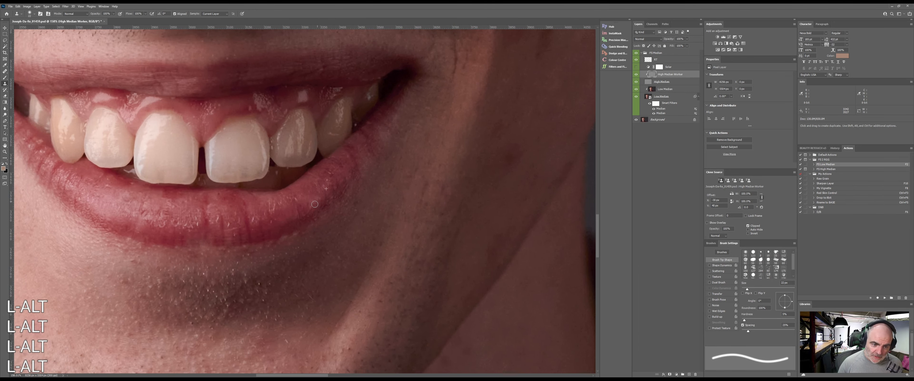
mouse_move(314, 204)
mouse_down()
mouse_move(324, 191)
mouse_move(301, 209)
mouse_move(330, 176)
mouse_up()
alt+click(298, 209)
alt+click(313, 193)
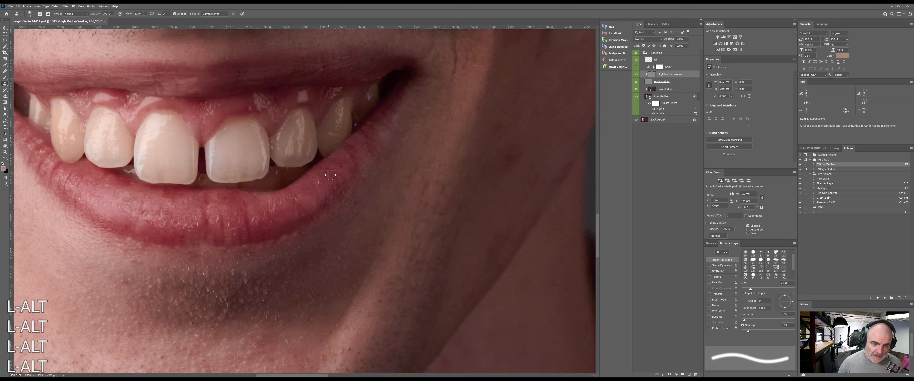
alt+click(308, 194)
drag(294, 203, 254, 221)
alt+click(241, 222)
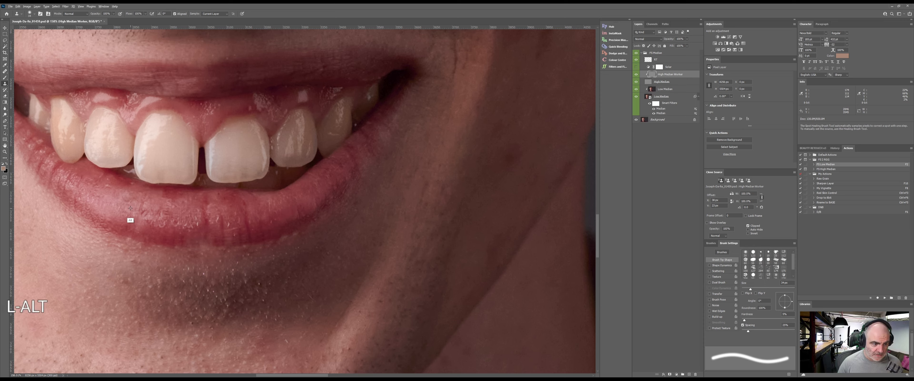
Step: Clone clean lip texture over the flaws on the lower lip's centre and the picture's left half
alt+click(131, 220)
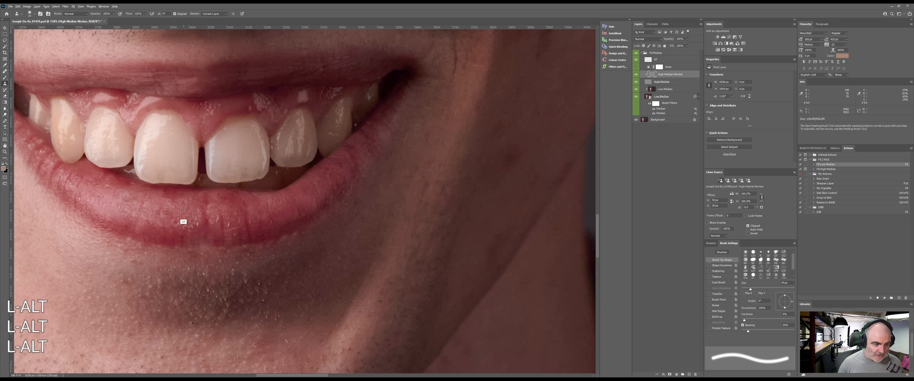
alt+click(182, 222)
alt+click(214, 242)
drag(213, 230, 216, 219)
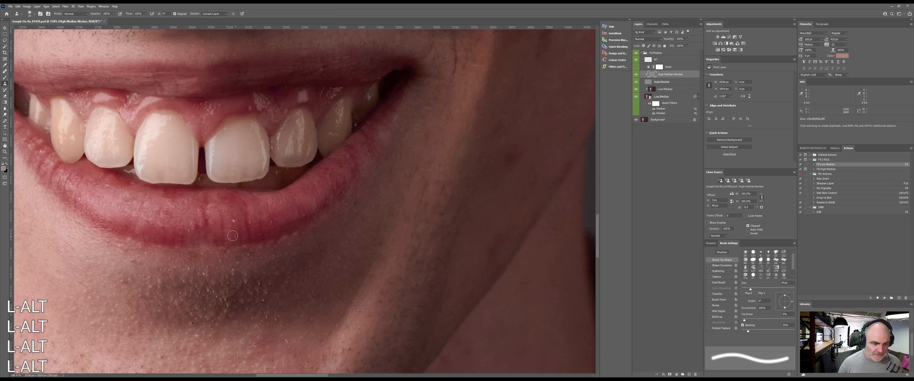
alt+click(229, 223)
Step: Clone clean texture over the flaws just above the upper lip and the remaining ones on the lower lip
key(space)
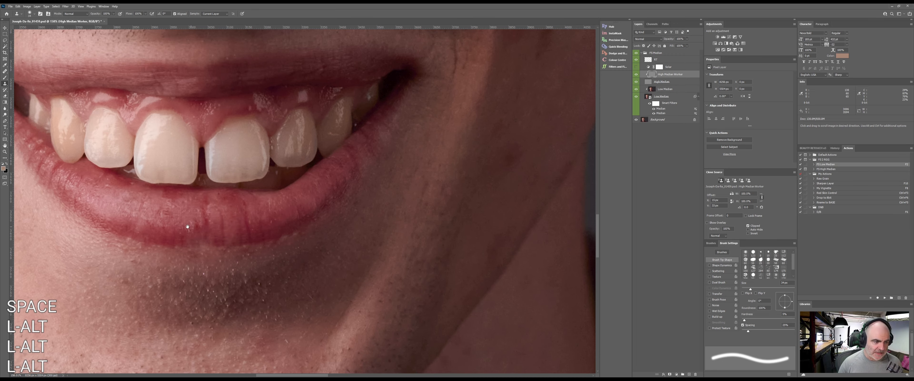
mouse_move(175, 228)
mouse_down()
mouse_move(347, 288)
mouse_move(337, 294)
mouse_up()
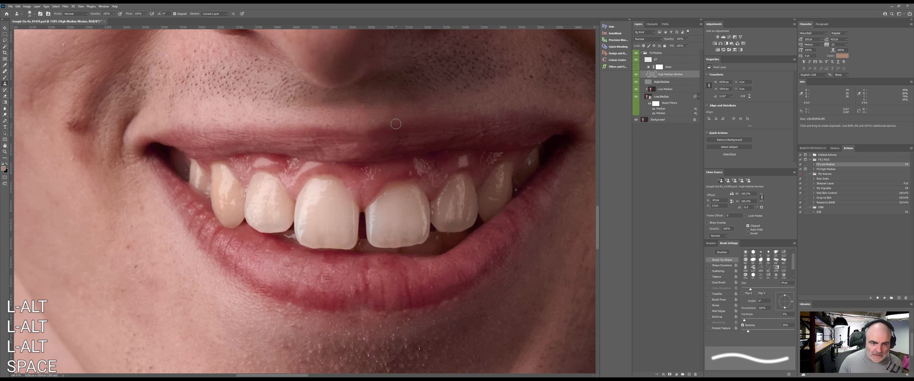
alt+click(416, 108)
key(space)
key(space)
drag(470, 202, 390, 101)
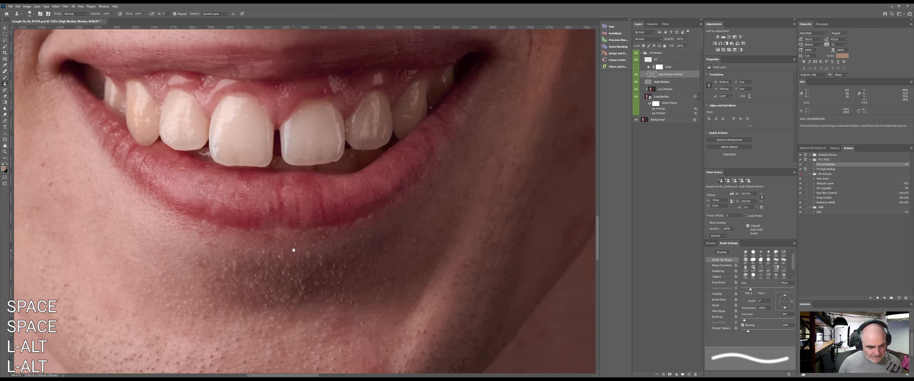
alt+click(256, 199)
Step: Clone clean skin texture over the spots on the picture's right cheek, between the nose and the ear
mouse_move(265, 212)
mouse_down()
mouse_move(274, 207)
mouse_move(239, 201)
mouse_move(448, 211)
mouse_move(413, 242)
mouse_move(269, 302)
mouse_up()
key(space)
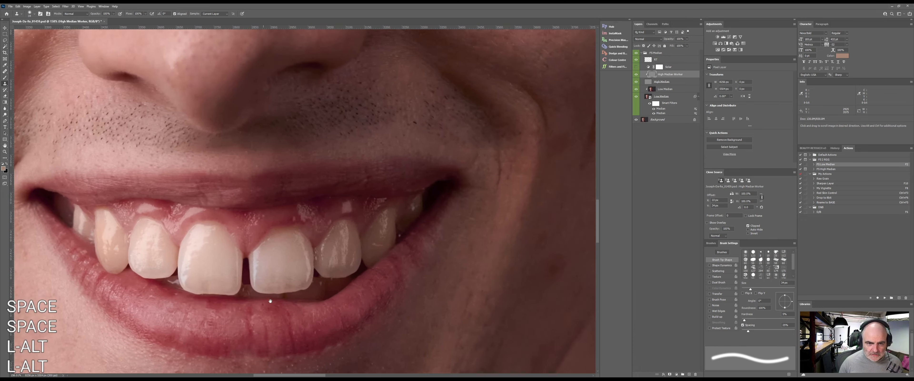
drag(435, 155, 397, 227)
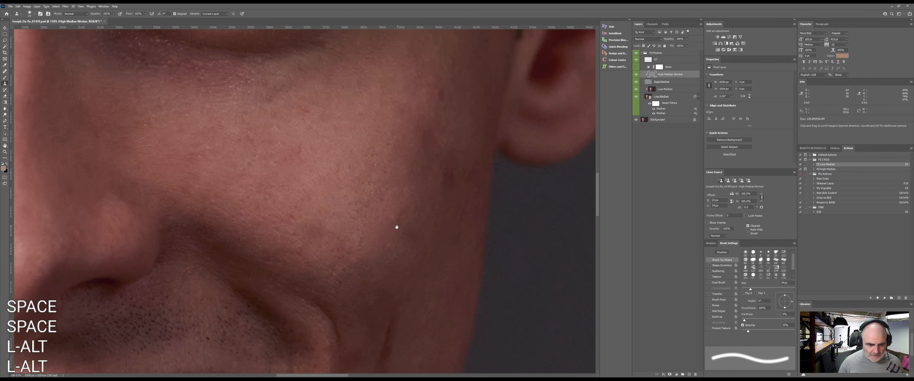
alt+click(299, 228)
drag(297, 257, 304, 245)
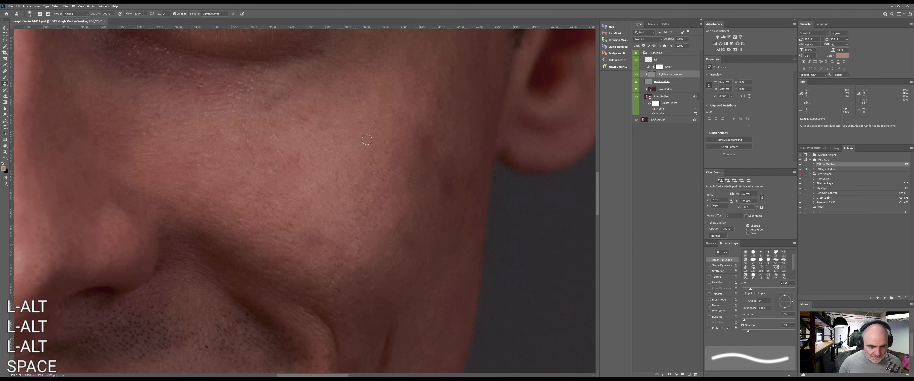
Step: Clone clean skin texture over the spots between the eyebrows above the bridge of the nose
key(space)
drag(312, 198, 349, 275)
mouse_move(323, 230)
mouse_down()
mouse_move(336, 245)
mouse_move(363, 238)
mouse_up()
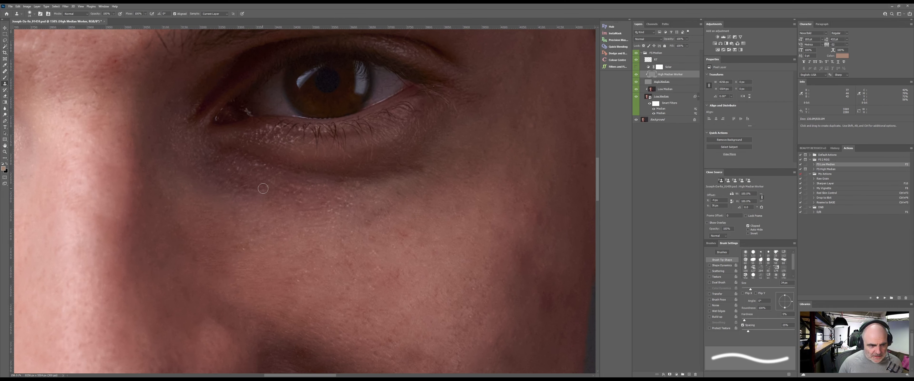
key(space)
mouse_move(428, 193)
mouse_down()
mouse_move(349, 290)
mouse_move(416, 194)
mouse_up()
drag(300, 196, 532, 226)
drag(261, 255, 264, 278)
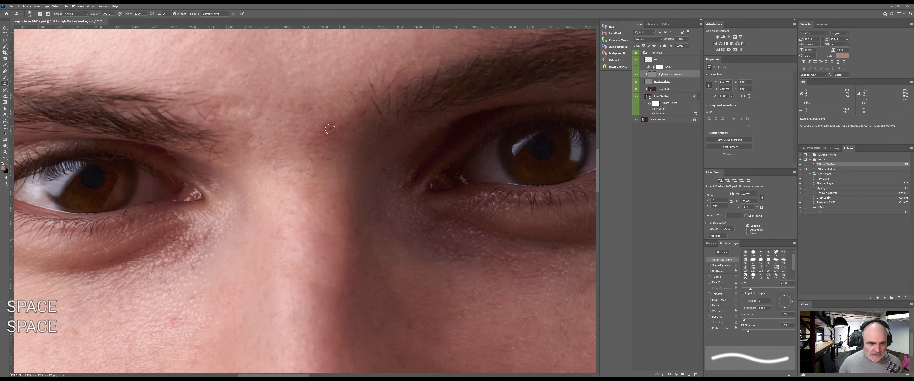
alt+click(295, 118)
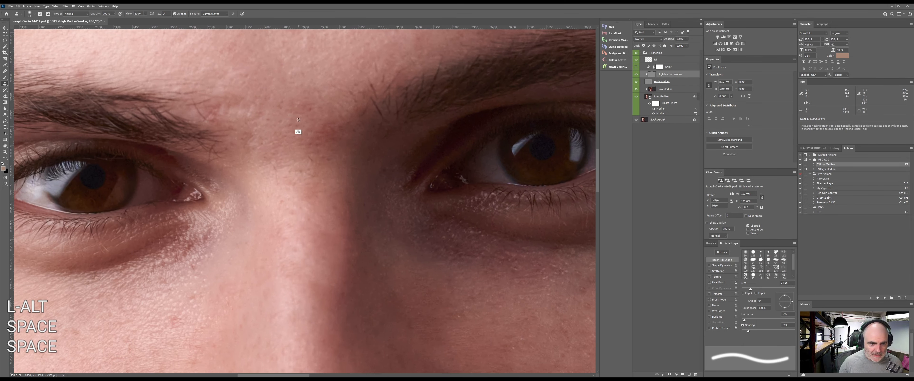
Step: Clone clean skin texture over the spots on the picture's left cheek near the corner of the mouth
drag(215, 148, 415, 102)
drag(357, 183, 423, 89)
drag(254, 181, 243, 64)
drag(312, 305, 279, 199)
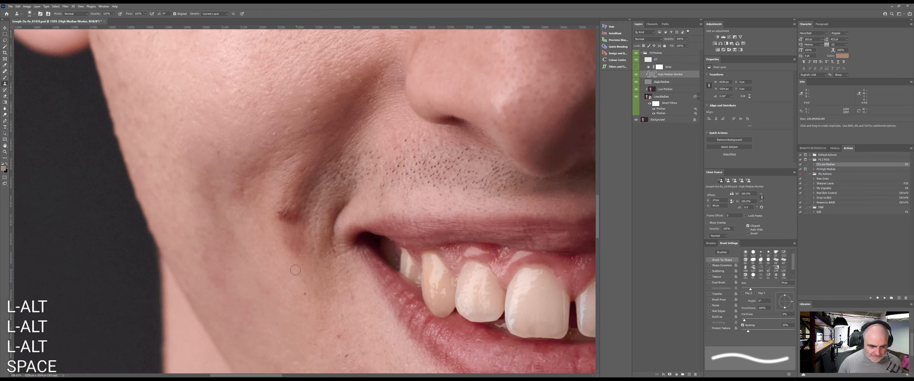
drag(295, 270, 253, 211)
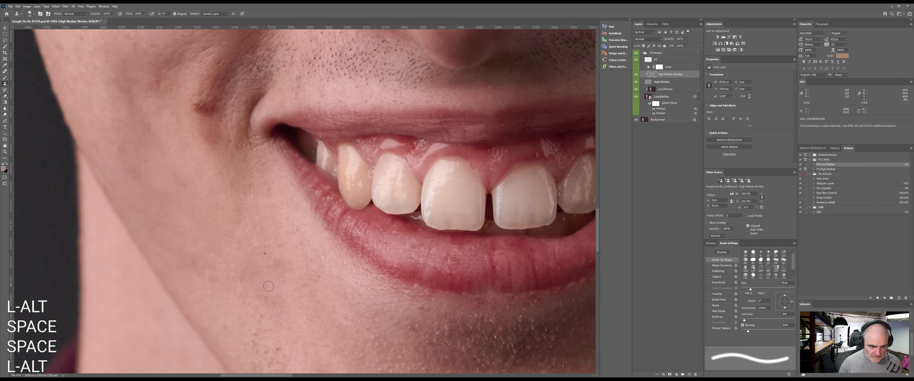
Step: Clone clean skin texture over the mark on the temple beside the outer end of the picture's right eyebrow
mouse_move(270, 314)
mouse_down()
mouse_move(197, 187)
mouse_move(192, 193)
mouse_up()
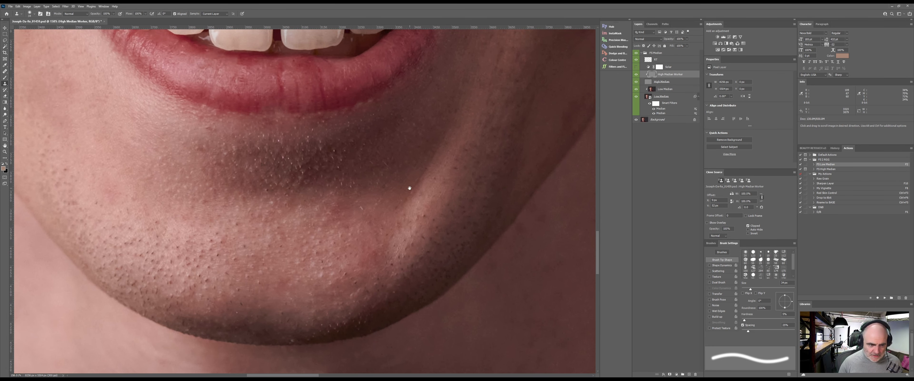
drag(410, 187, 347, 283)
drag(411, 190, 351, 283)
drag(395, 165, 356, 301)
drag(390, 177, 350, 282)
drag(408, 181, 367, 252)
drag(368, 128, 378, 252)
alt+click(378, 189)
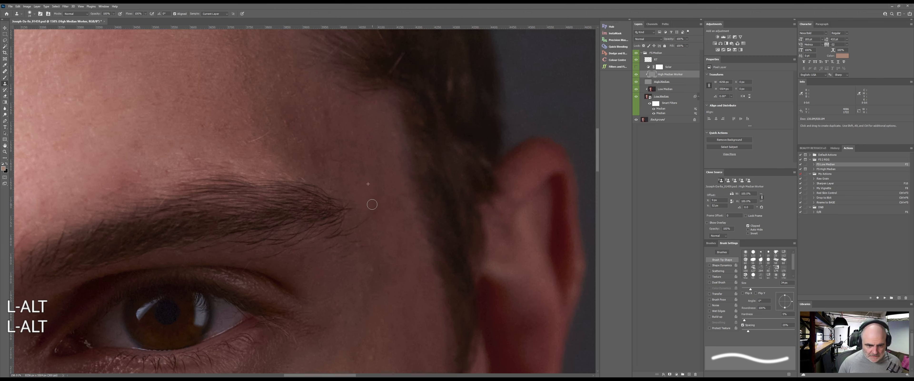
Step: Clone clean skin texture over the spots and stray hairs on the forehead above the picture's right eyebrow
mouse_move(373, 203)
mouse_down()
mouse_move(394, 198)
mouse_move(429, 241)
mouse_up()
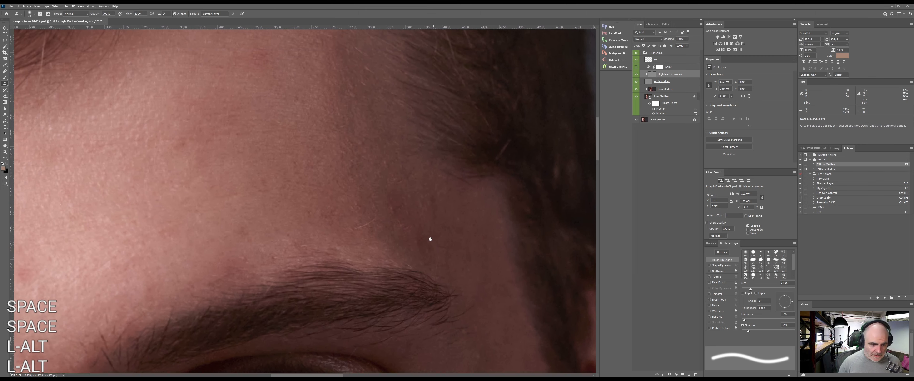
alt+click(272, 228)
alt+click(211, 256)
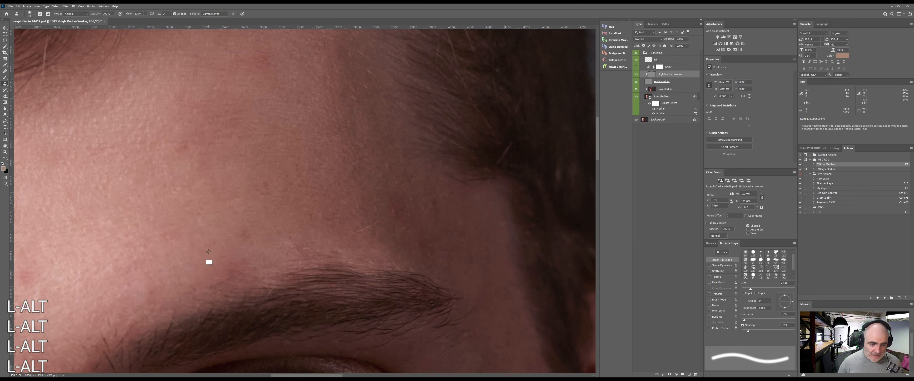
alt+click(295, 218)
alt+click(348, 220)
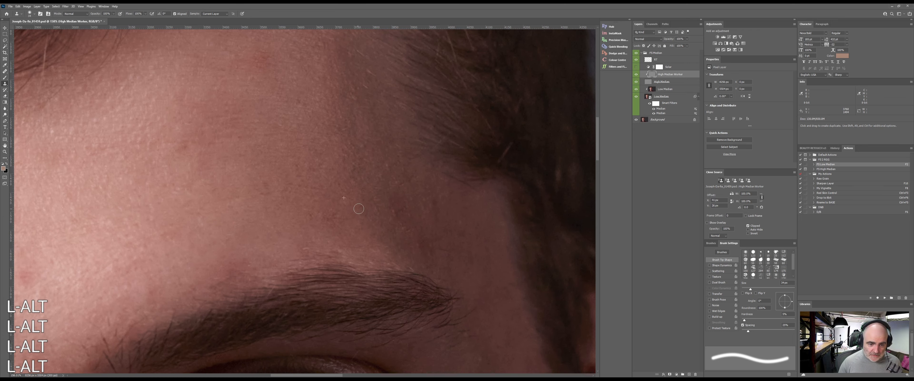
drag(369, 185, 358, 184)
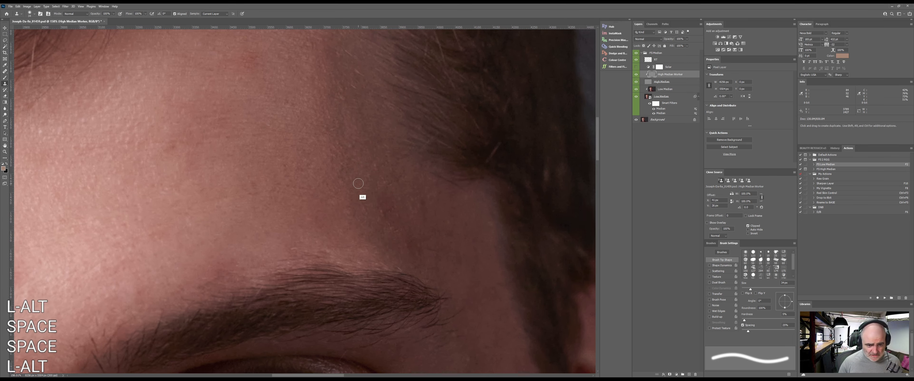
Step: Examine the forehead, temples, hairline and eye area up to the ear for remaining texture blemishes
drag(285, 96, 348, 248)
drag(281, 224, 400, 198)
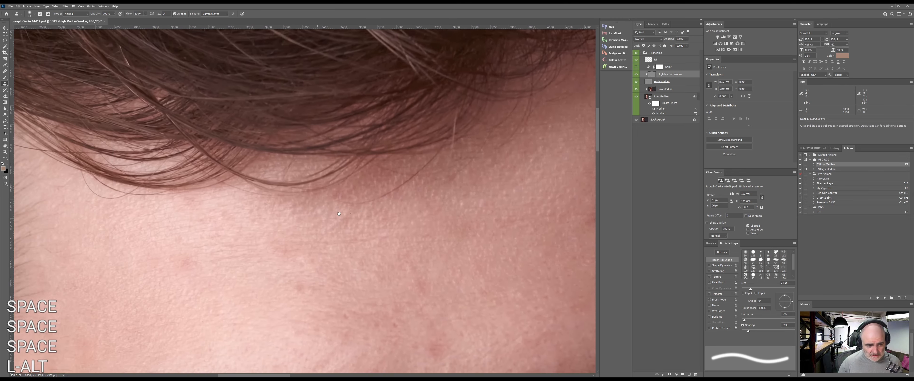
drag(321, 194, 390, 183)
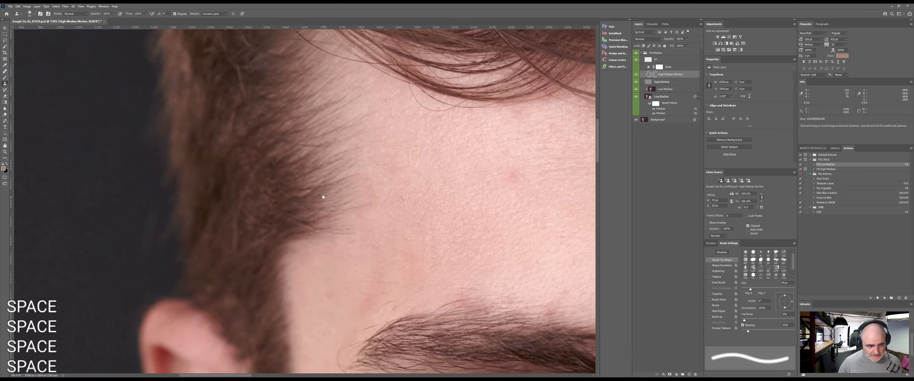
drag(322, 197, 217, 158)
drag(419, 213, 275, 171)
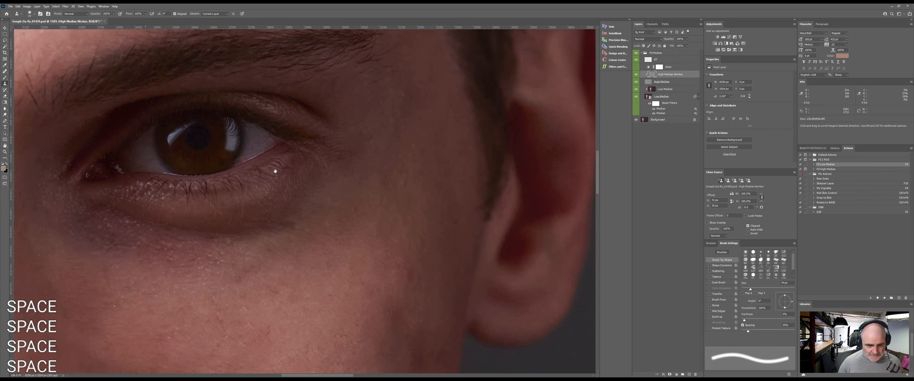
drag(472, 185, 370, 122)
drag(398, 251, 368, 94)
drag(397, 201, 456, 298)
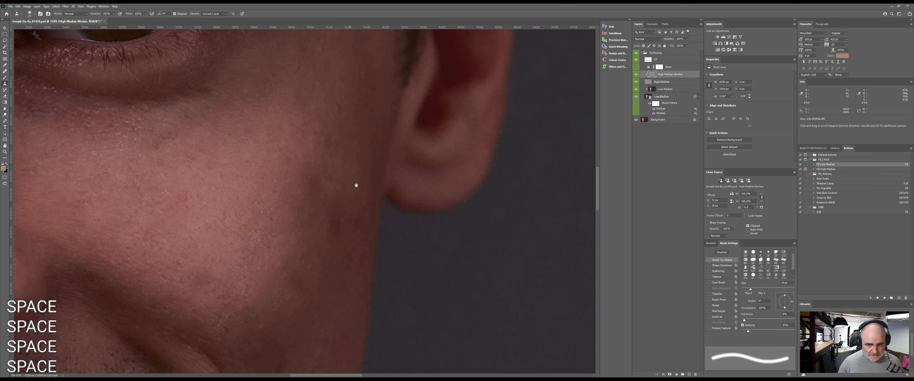
Step: Blend the uneven tones on the picture's right cheek near the ear with the Mixer Brush on the clipped Low Median layer
click(651, 89)
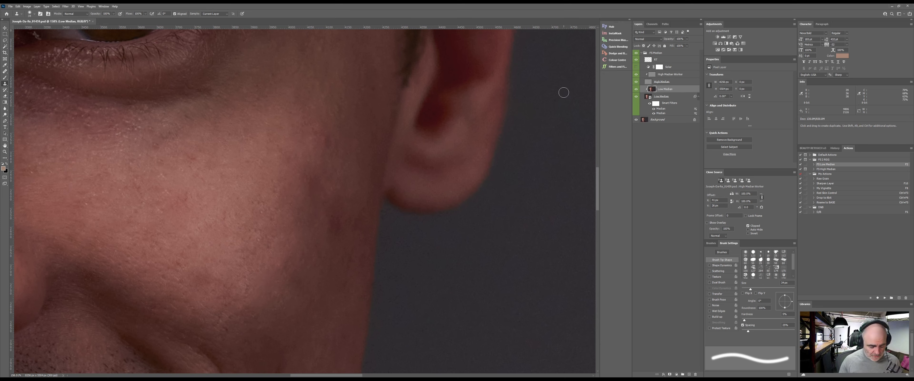
key(w)
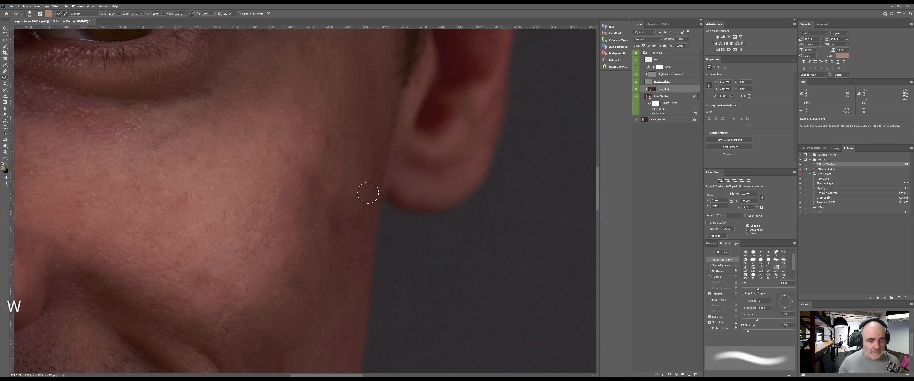
drag(339, 243, 343, 245)
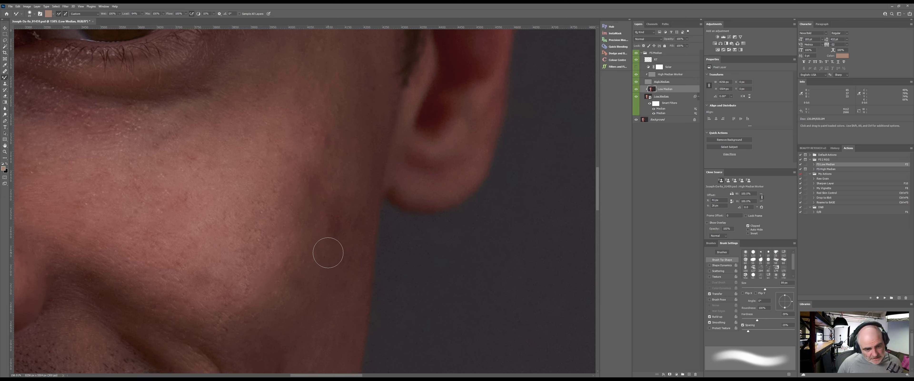
drag(326, 254, 343, 245)
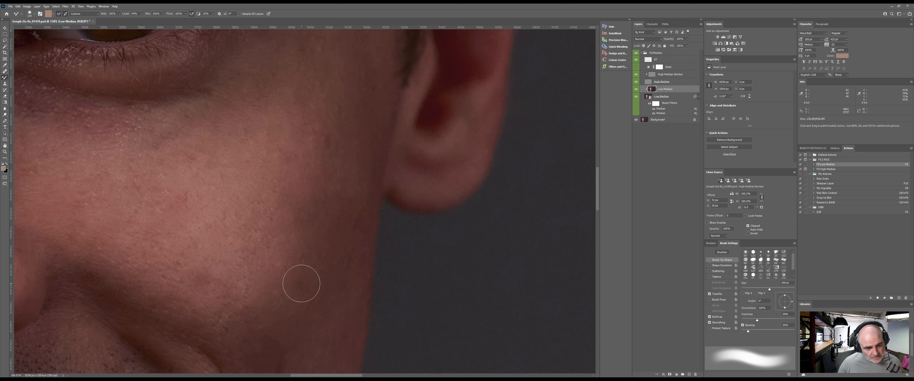
drag(296, 208, 320, 214)
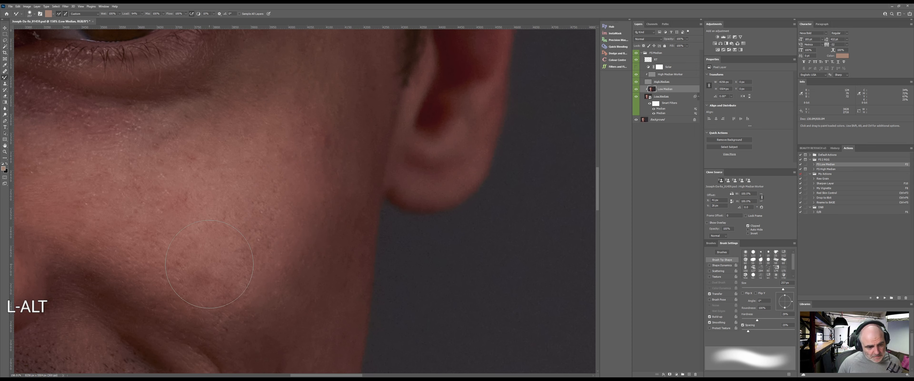
mouse_move(224, 263)
mouse_down()
mouse_move(171, 261)
mouse_move(227, 277)
mouse_up()
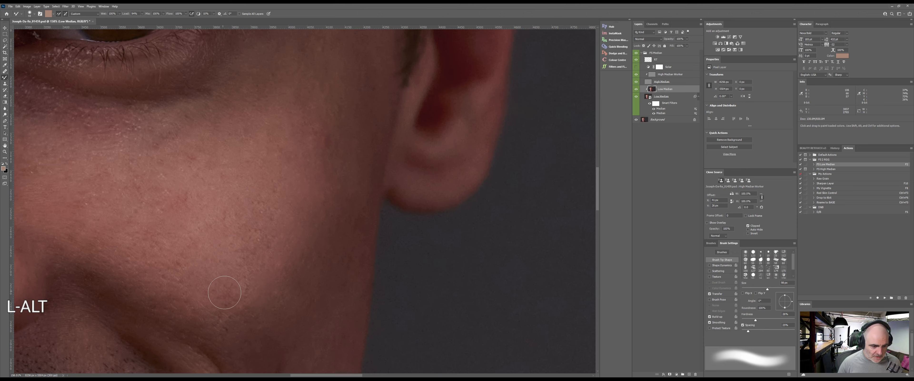
Step: Blend away the dark reddish spot on the jaw beside the picture's right corner of the mouth
drag(218, 253, 247, 153)
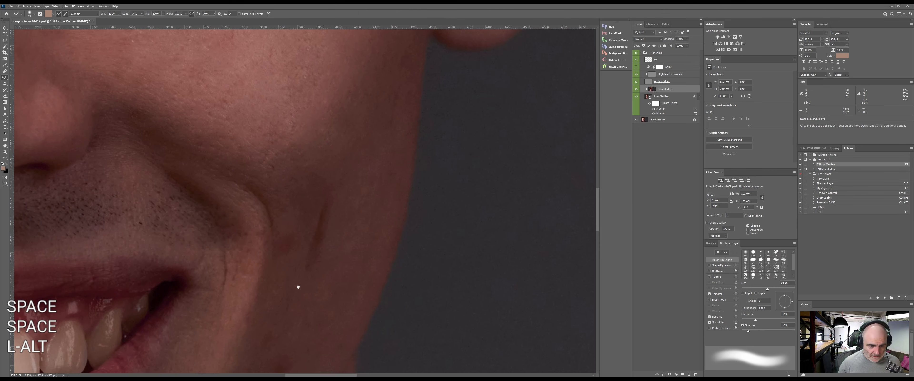
mouse_move(287, 252)
mouse_down()
mouse_move(284, 264)
mouse_move(288, 190)
mouse_move(302, 167)
mouse_up()
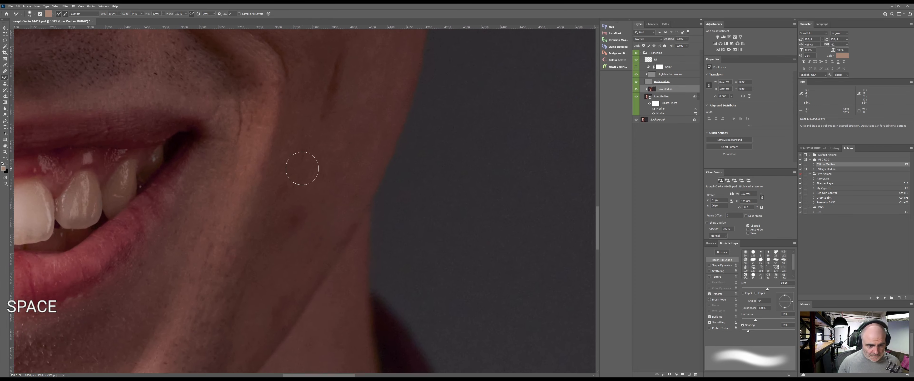
mouse_move(296, 220)
mouse_down()
mouse_move(286, 252)
mouse_move(294, 223)
mouse_move(288, 242)
mouse_up()
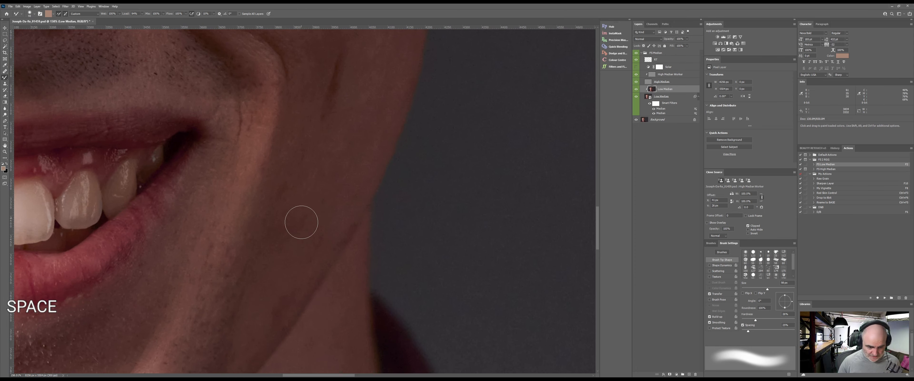
Step: Smooth the blotchy tones on the chin below the lower lip with Mixer Brush strokes
mouse_move(300, 218)
mouse_down()
mouse_move(298, 185)
mouse_move(308, 209)
mouse_move(296, 226)
mouse_move(363, 156)
mouse_up()
mouse_move(246, 266)
mouse_down()
mouse_move(205, 282)
mouse_move(242, 268)
mouse_move(220, 293)
mouse_up()
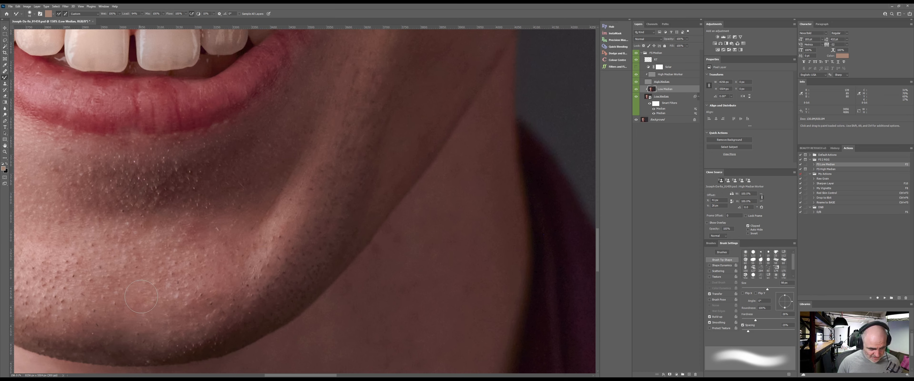
drag(195, 254, 196, 230)
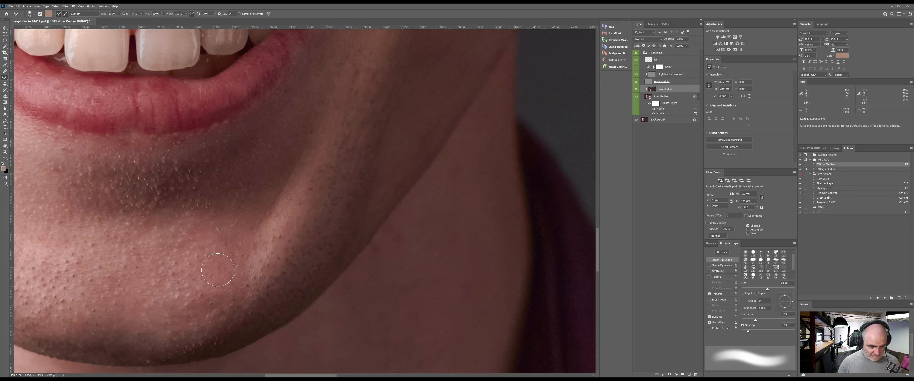
mouse_move(226, 321)
mouse_down()
mouse_move(193, 304)
mouse_move(207, 300)
mouse_up()
Step: Smooth the skin tones below the picture's left side of the lower lip, adjusting the Mixer Brush size
key(space)
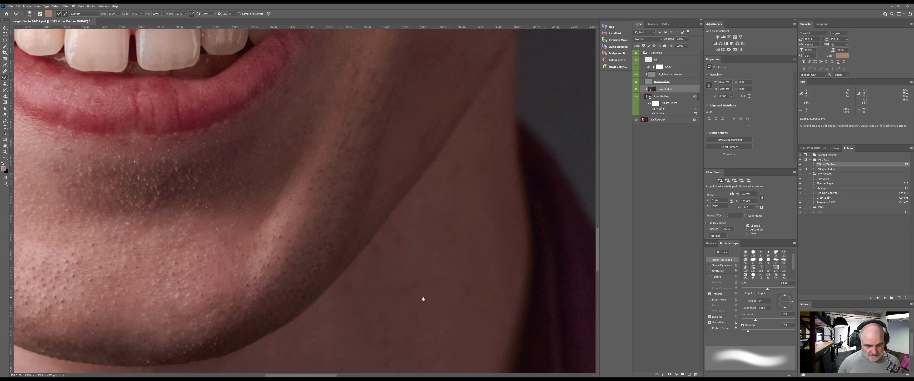
drag(424, 298, 359, 270)
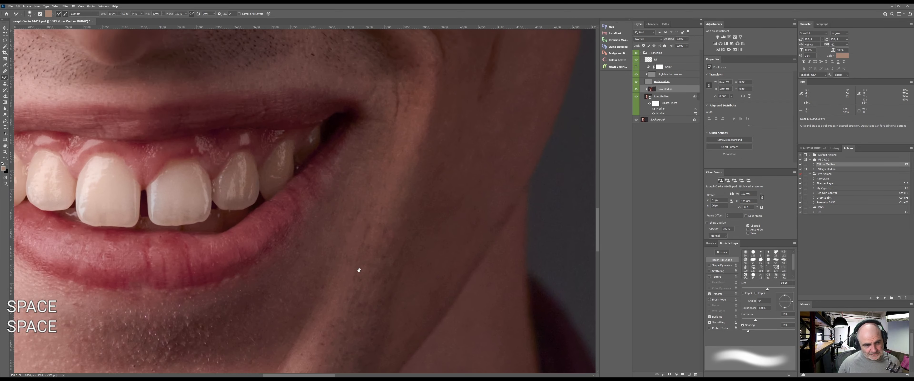
drag(193, 242, 520, 185)
mouse_move(319, 296)
mouse_down()
mouse_move(295, 301)
mouse_move(305, 319)
mouse_up()
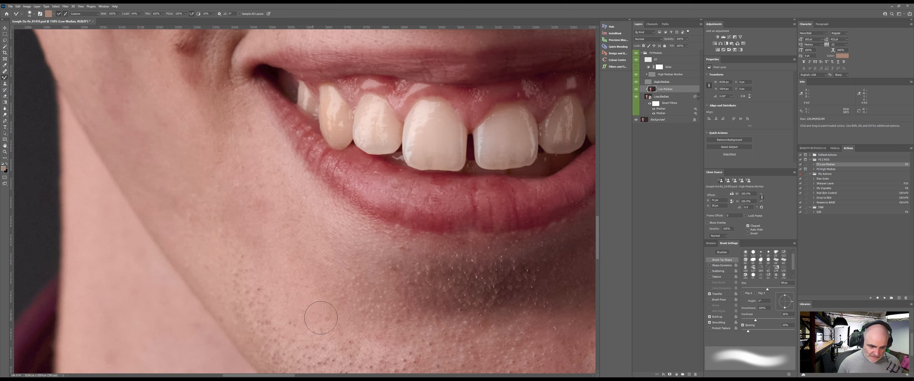
alt+right_click(310, 306)
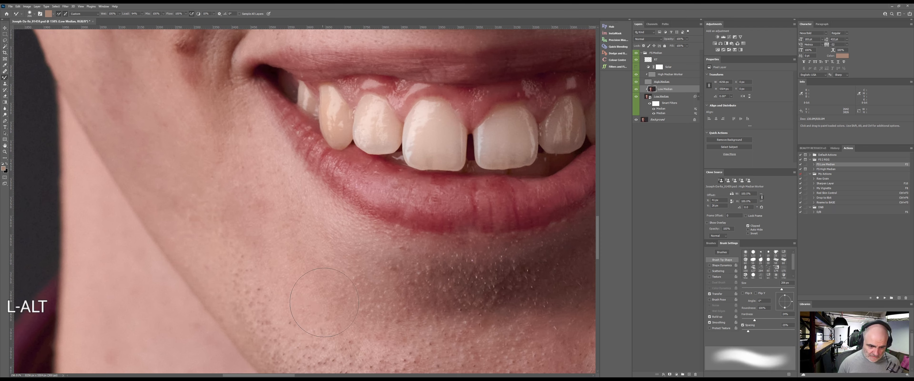
key(space)
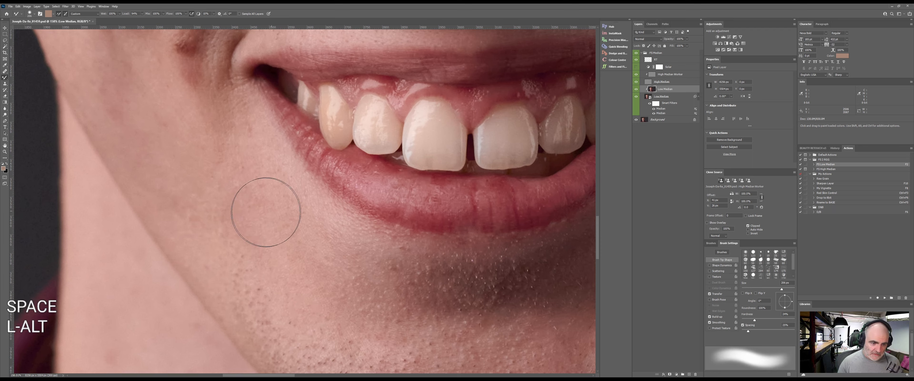
Step: Blend the uneven tones on the picture's left cheek beside the smile crease with a smaller Mixer Brush
key(space)
drag(225, 205, 393, 329)
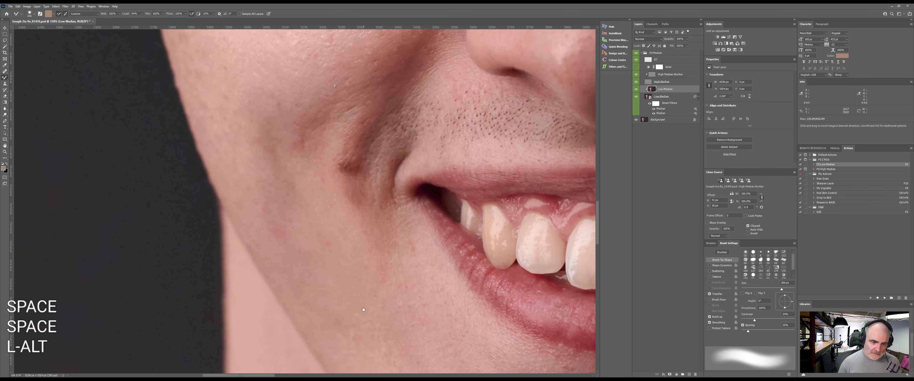
alt+right_click(363, 225)
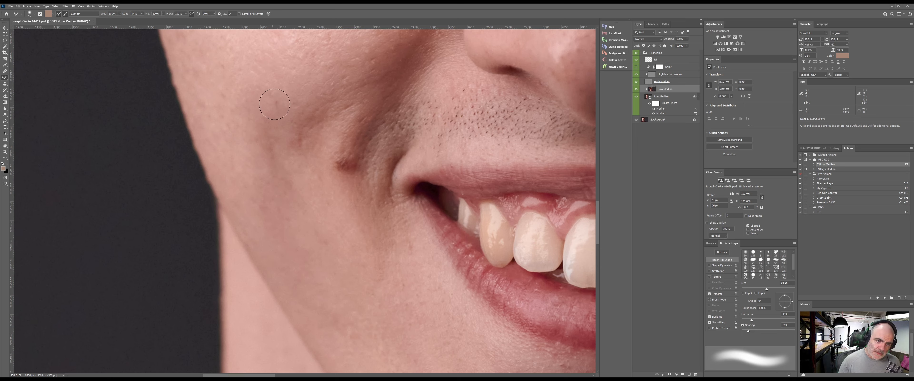
drag(310, 150, 305, 143)
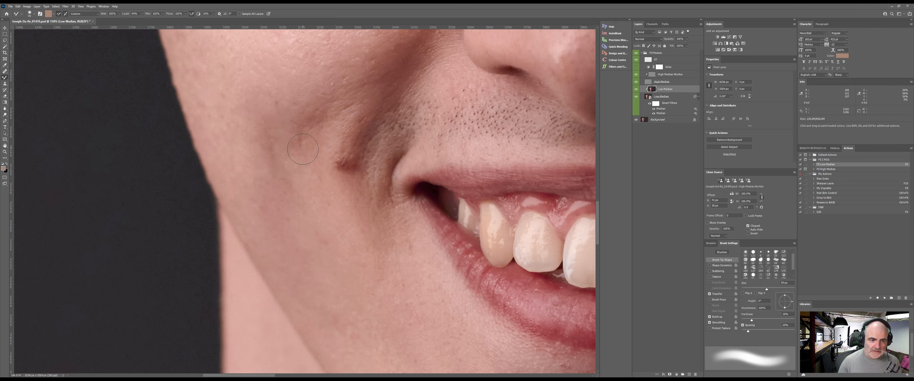
Step: Blend the uneven tones along the bridge of the nose and the red patch between the eyebrows
key(space)
drag(372, 134, 363, 270)
drag(387, 169, 329, 224)
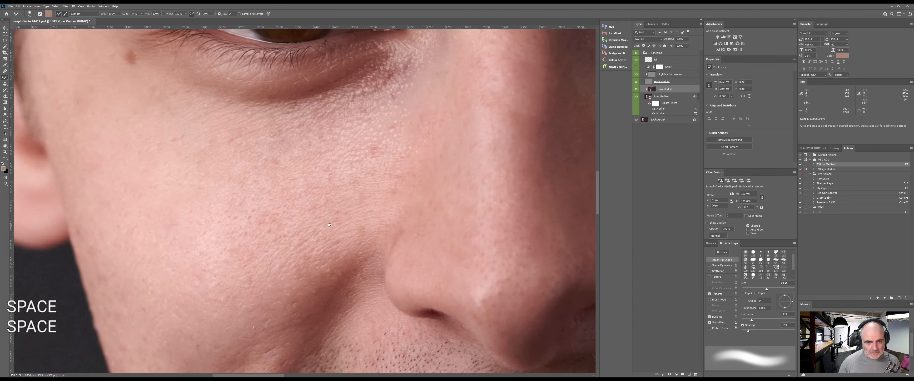
key(space)
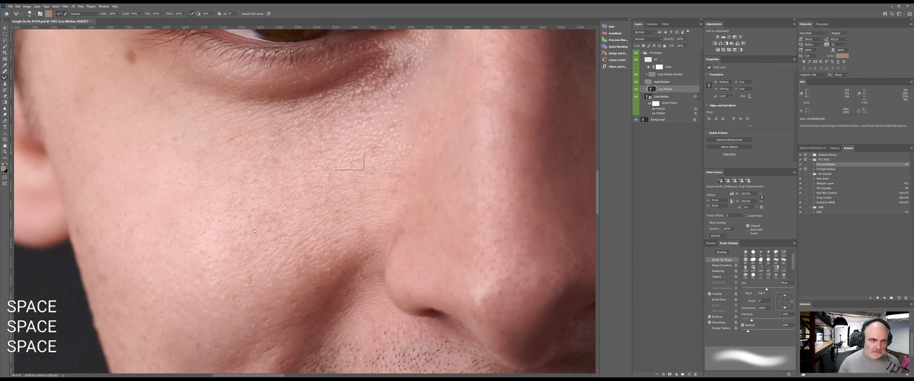
key(space)
drag(369, 163, 234, 220)
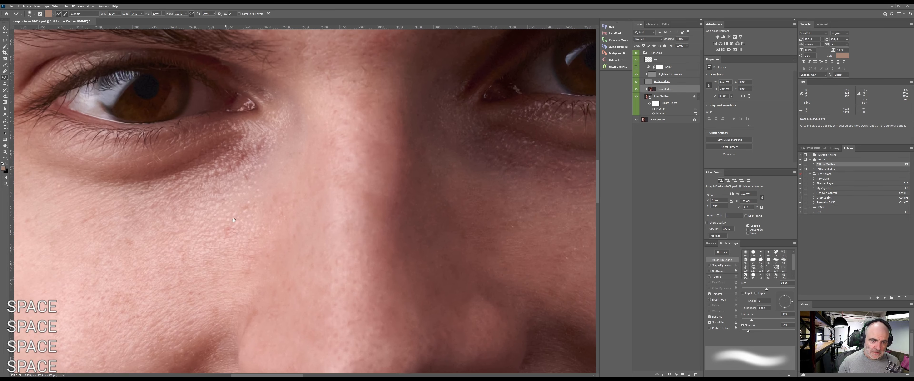
drag(327, 170, 326, 162)
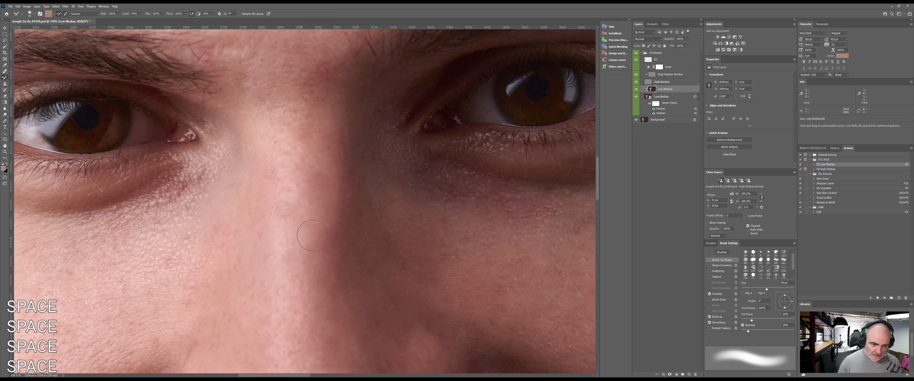
drag(301, 179, 312, 178)
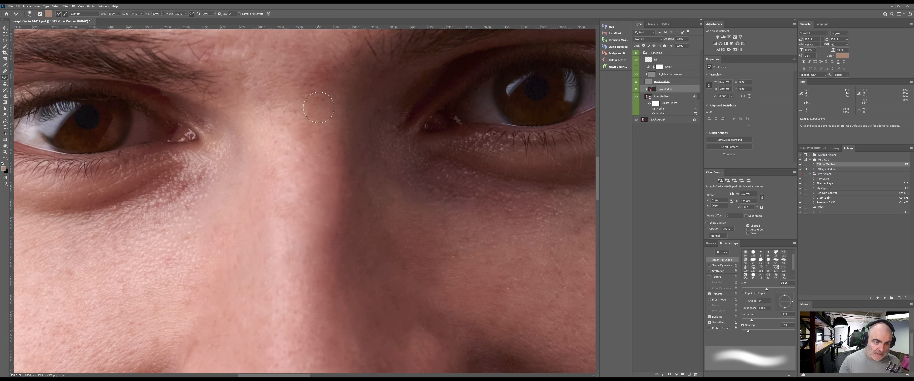
mouse_move(323, 73)
mouse_down()
mouse_move(298, 79)
mouse_move(336, 62)
mouse_up()
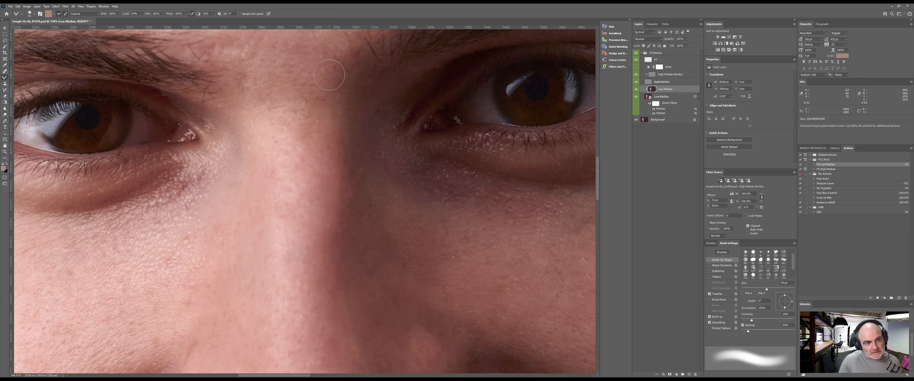
Step: Blend the broader facial tones around the nose with a larger Mixer Brush at full-face view
key(z)
drag(333, 172, 294, 173)
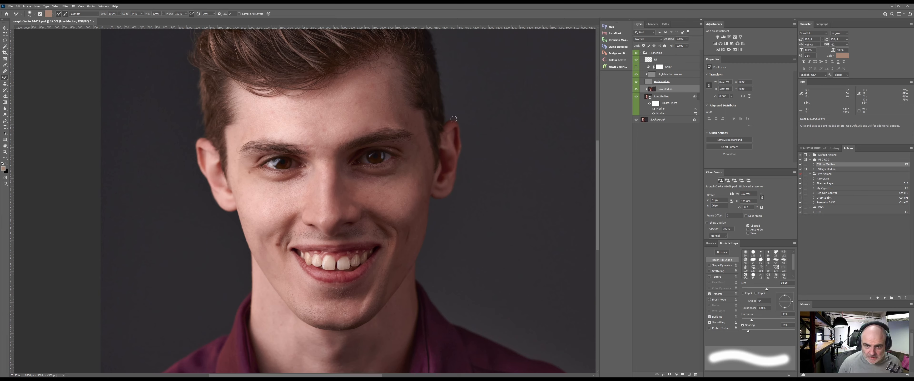
drag(333, 188, 342, 189)
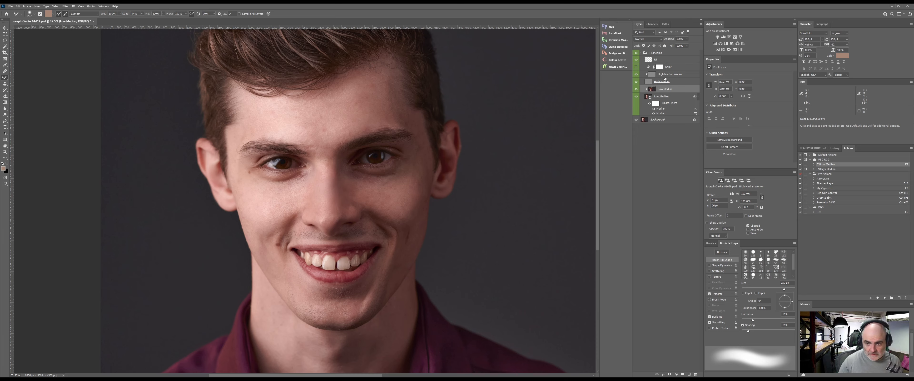
Step: Toggle the clipped Low Median layer's visibility to compare, and step back to an earlier Mixer Brush state in the history
click(636, 89)
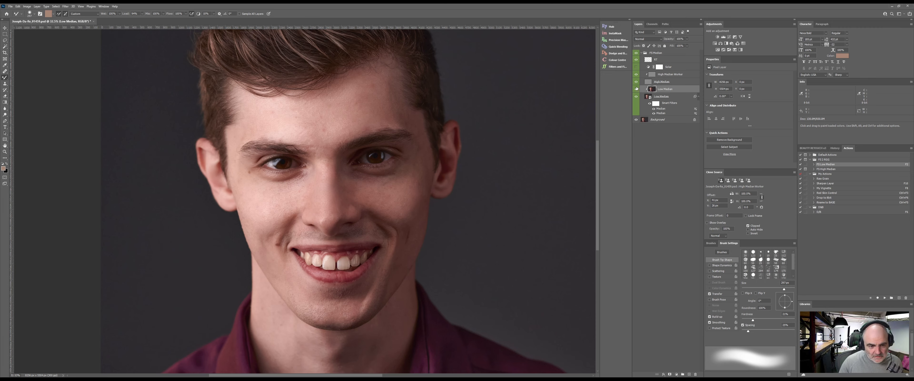
key(ctrl+z)
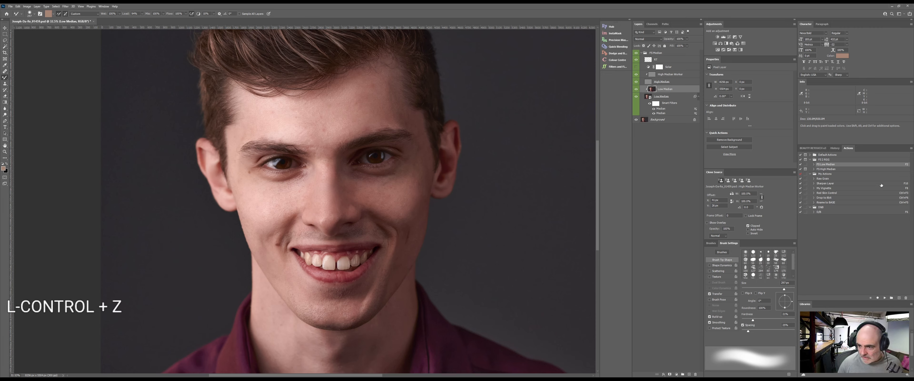
click(838, 148)
key(ctrl+z)
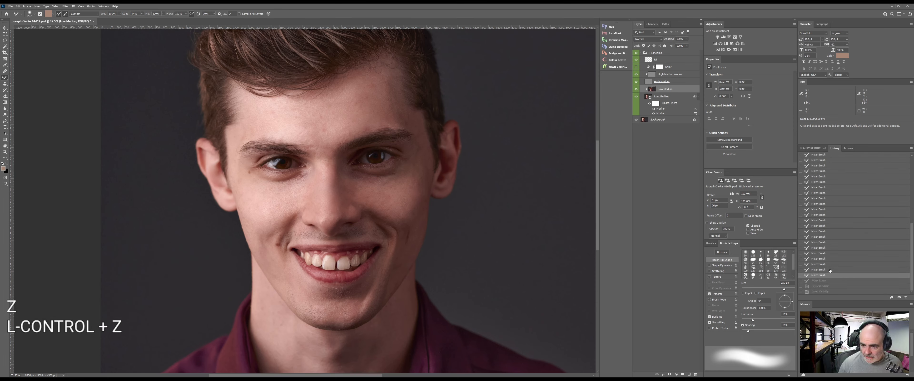
click(833, 264)
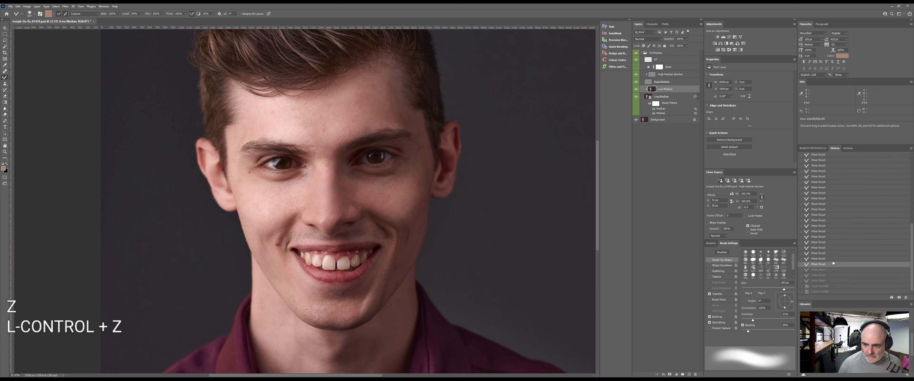
Step: Step further back through the history to remove the most recent run of Mixer Brush strokes on the Low Median layer
key(ctrl+z)
key(ctrl+z)
key(ctrl+z)
key(ctrl+z)
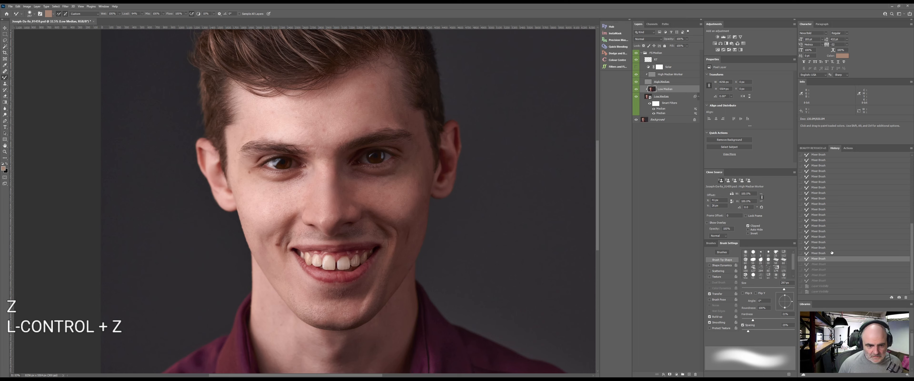
click(831, 237)
click(835, 231)
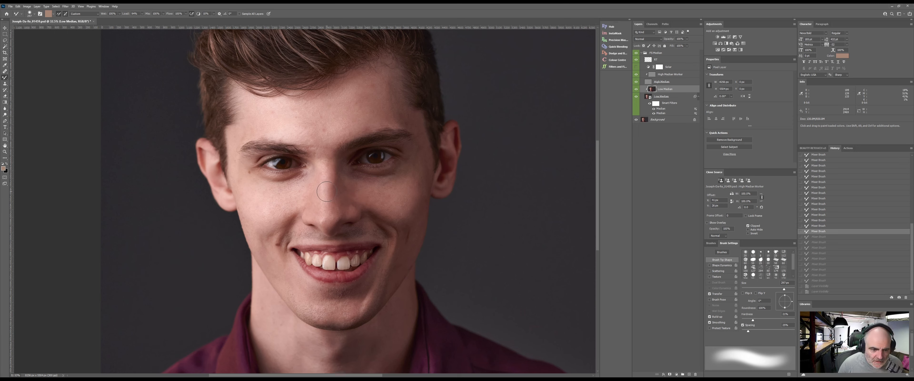
Step: Blend the uneven tones on the nose, between the eyebrows and on the picture's right cheek below the eye
drag(328, 193, 313, 241)
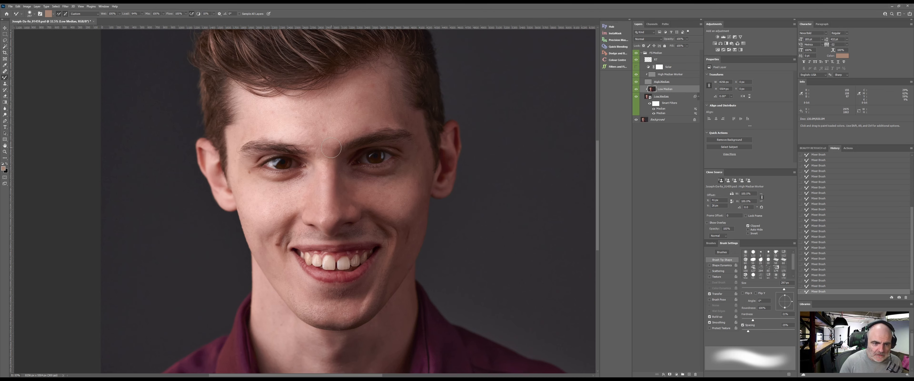
drag(362, 124, 336, 163)
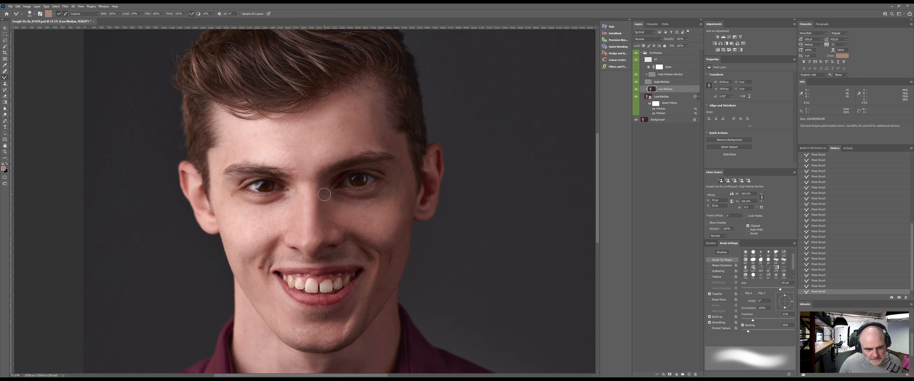
mouse_move(371, 223)
mouse_down()
mouse_move(385, 219)
mouse_move(343, 195)
mouse_move(381, 206)
mouse_up()
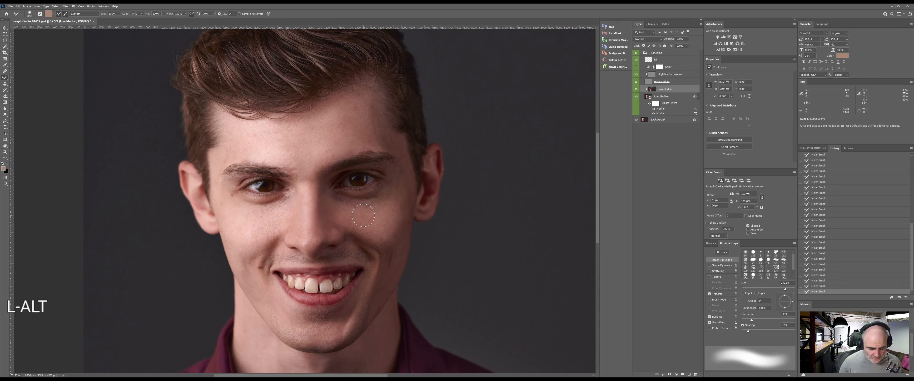
key(shift+2)
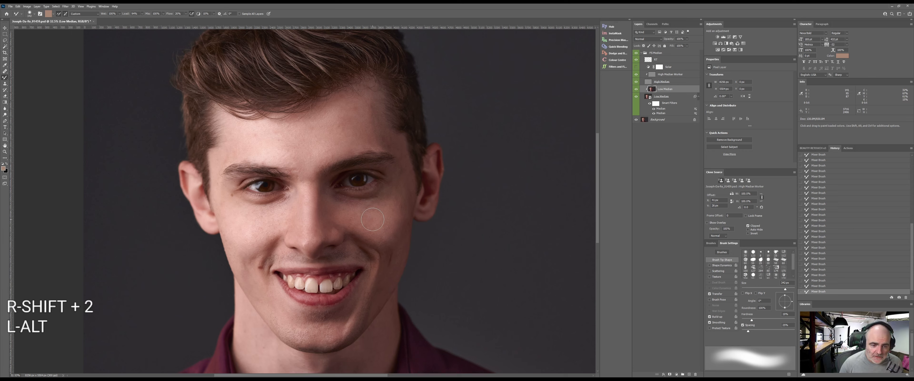
drag(364, 209, 359, 210)
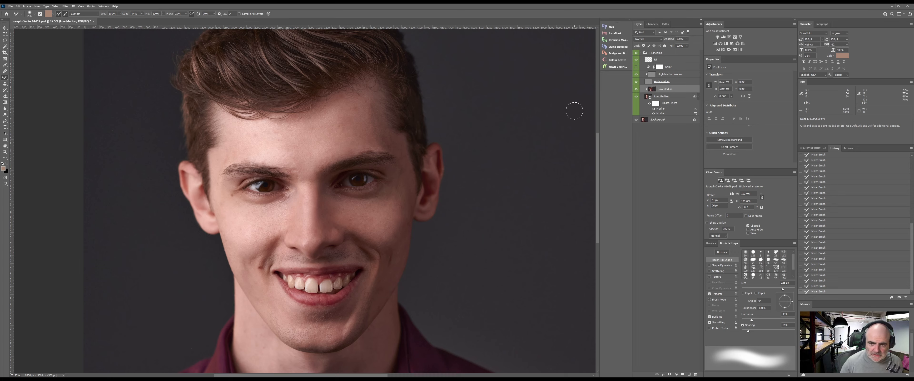
Step: Undo the last few Mixer Brush strokes made on the picture's right cheek
key(ctrl+z)
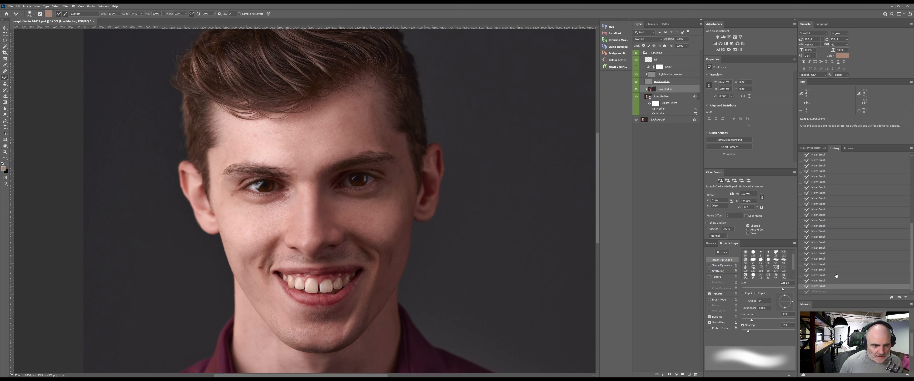
click(830, 281)
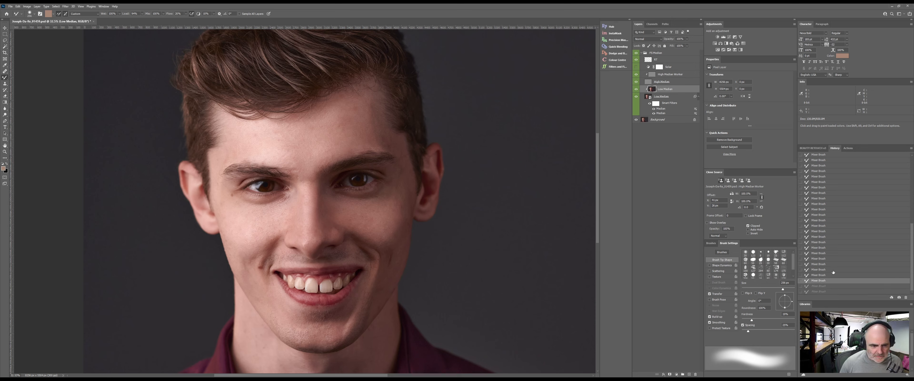
click(833, 264)
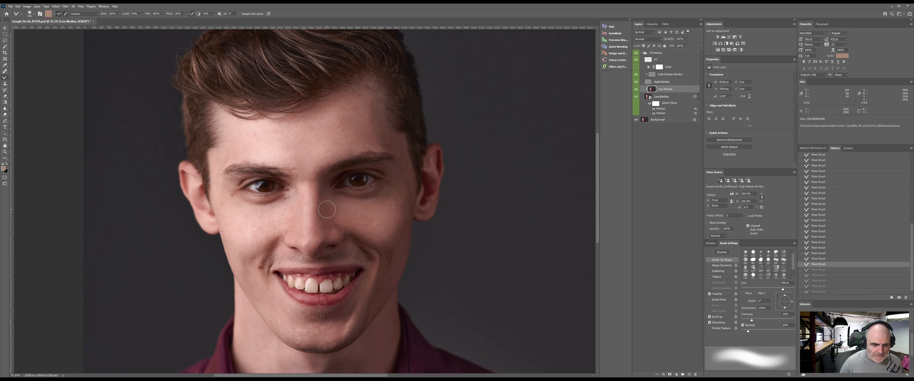
Step: Blend the tones beneath the picture's left eye and on the forehead above the right eyebrow, adjusting the Mixer Brush flow
shift+click(267, 212)
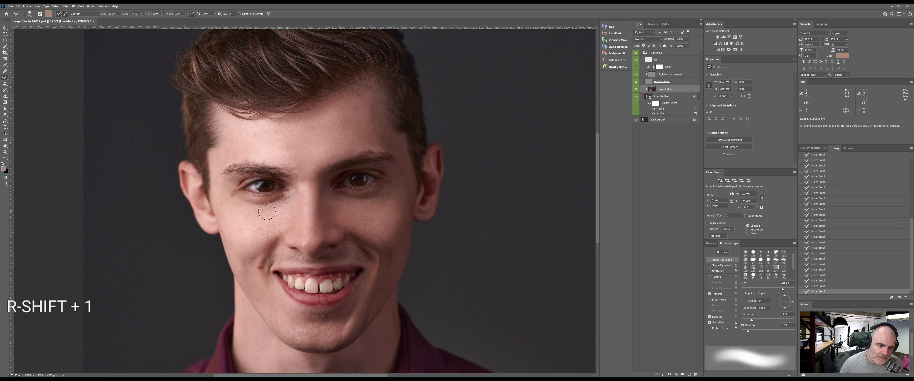
mouse_move(268, 216)
mouse_down()
mouse_move(272, 208)
mouse_move(255, 205)
mouse_move(280, 206)
mouse_up()
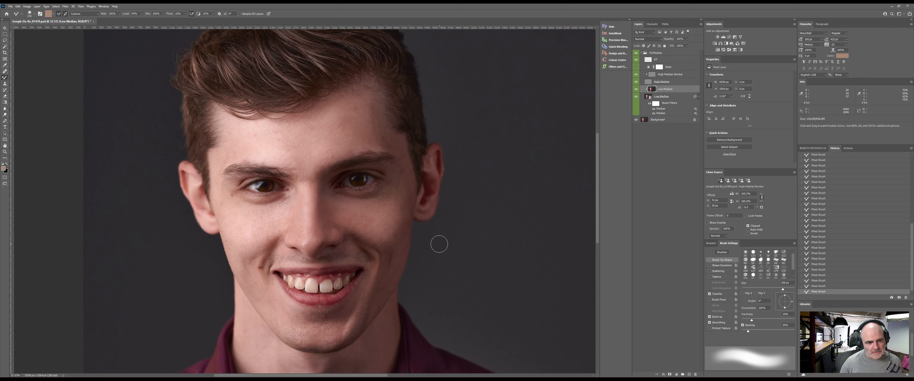
drag(337, 193, 329, 220)
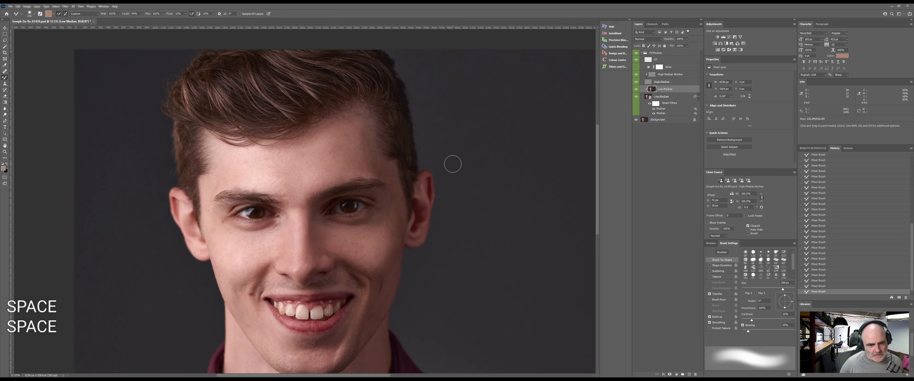
key(shift+2)
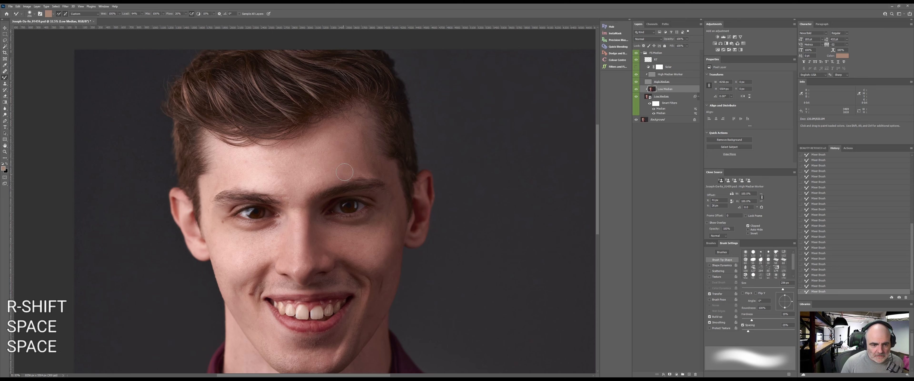
drag(352, 171, 341, 178)
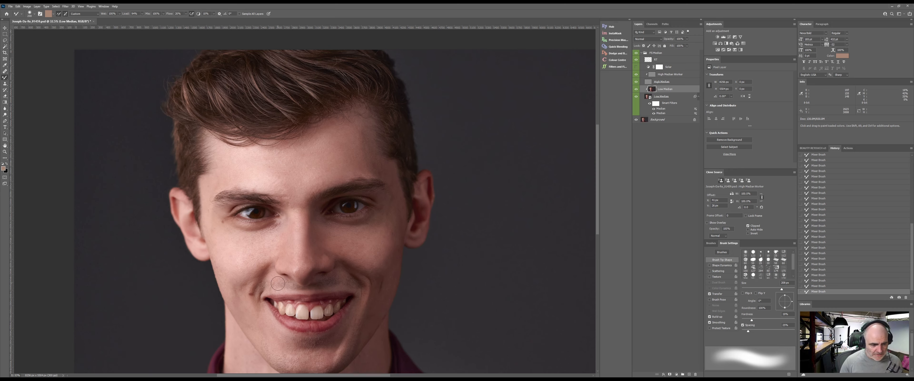
Step: Blend the uneven skin tones on the neck and throat with a larger Mixer Brush
key(space)
drag(257, 290, 274, 213)
key(space)
drag(312, 344, 260, 269)
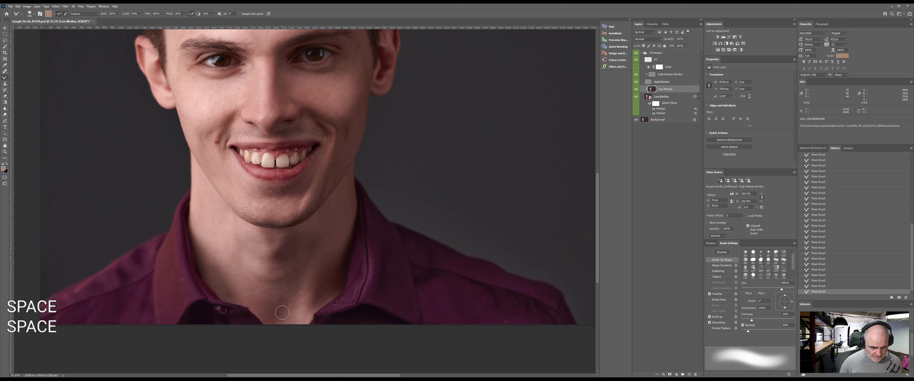
drag(265, 291, 272, 292)
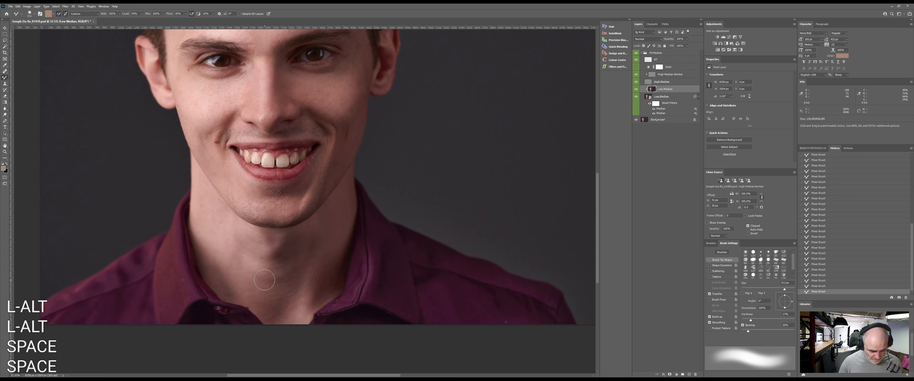
key(shift+0)
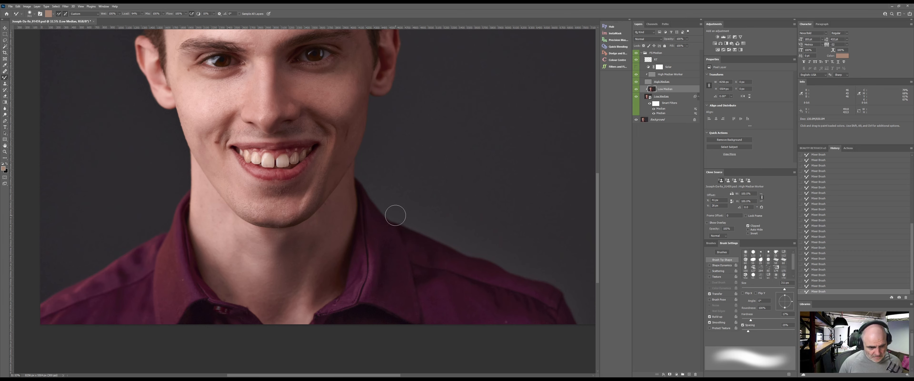
Step: Smooth the blotchy neck skin along the edge of the shirt collar with a small Mixer Brush at close zoom
key(space)
drag(378, 265, 419, 218)
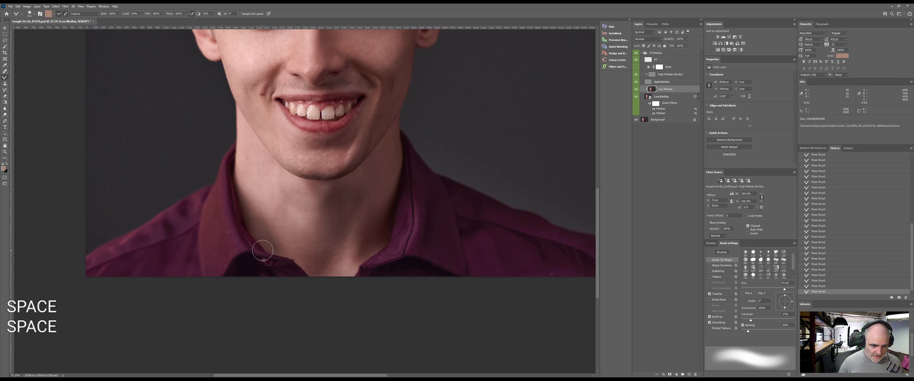
key(z)
key(z)
key(z)
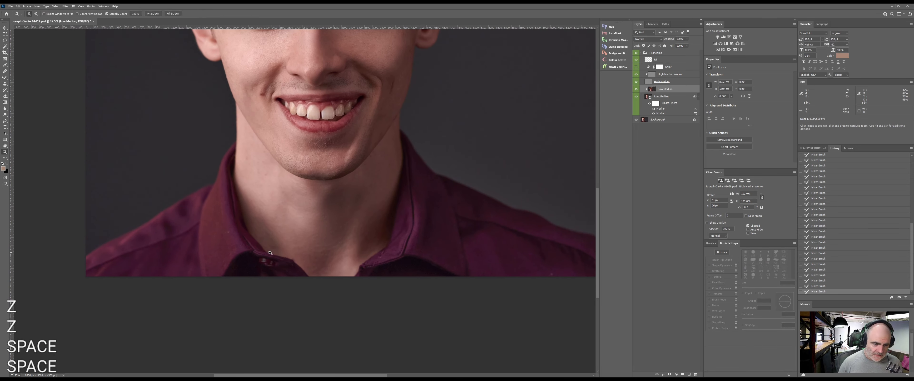
mouse_move(271, 252)
mouse_down()
mouse_move(306, 245)
mouse_move(347, 195)
mouse_up()
key(space)
key(alt)
key(alt)
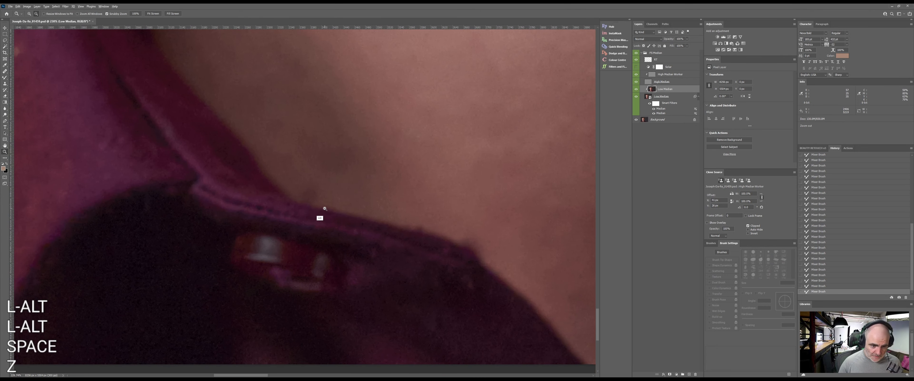
right_click(325, 209)
key(w)
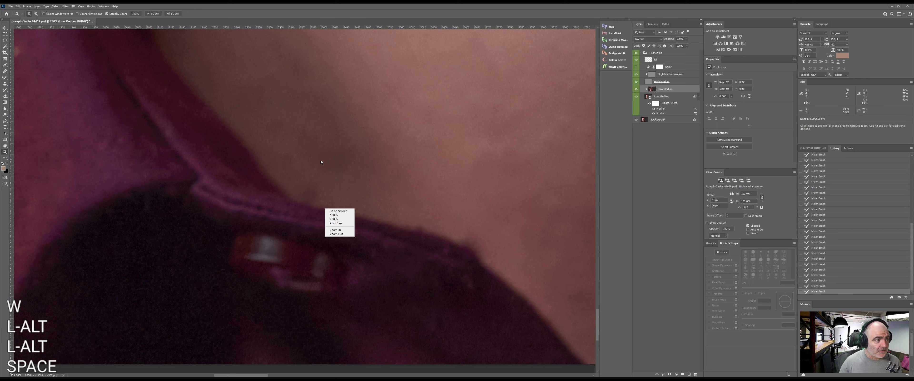
key(Escape)
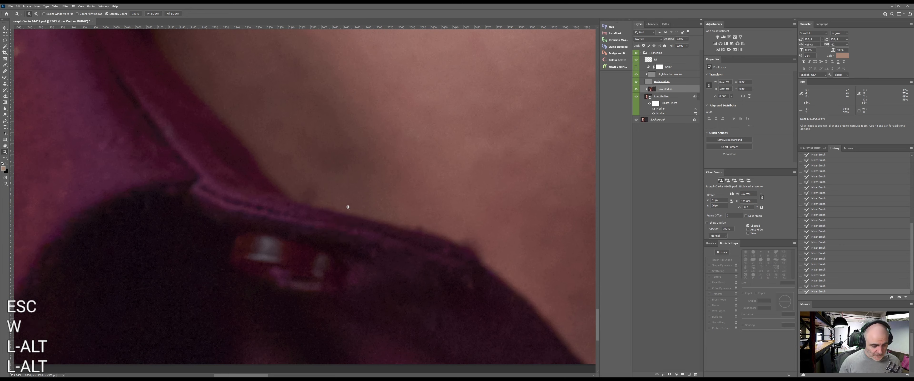
key(w)
drag(374, 168, 319, 177)
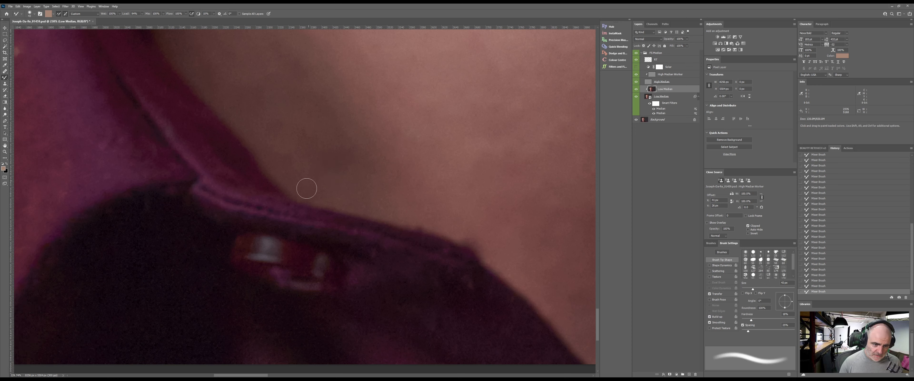
drag(475, 218, 328, 165)
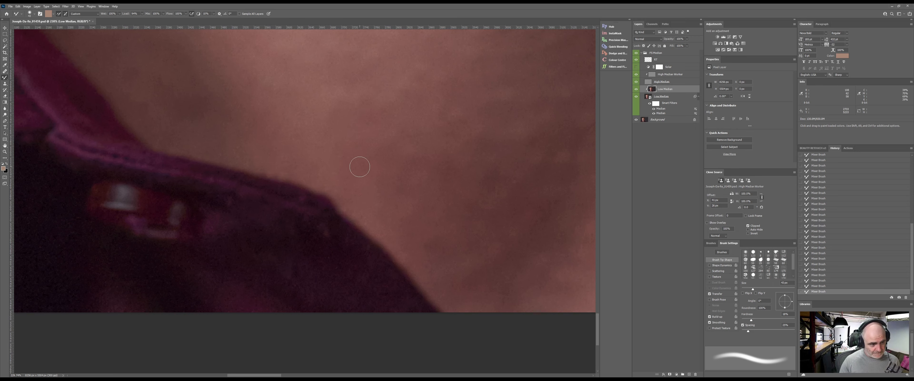
Step: Clone out the small bright speck on the picture's left shirt collar on the High-Median-Worker layer
key(z)
drag(357, 165, 311, 173)
key(space)
key(z)
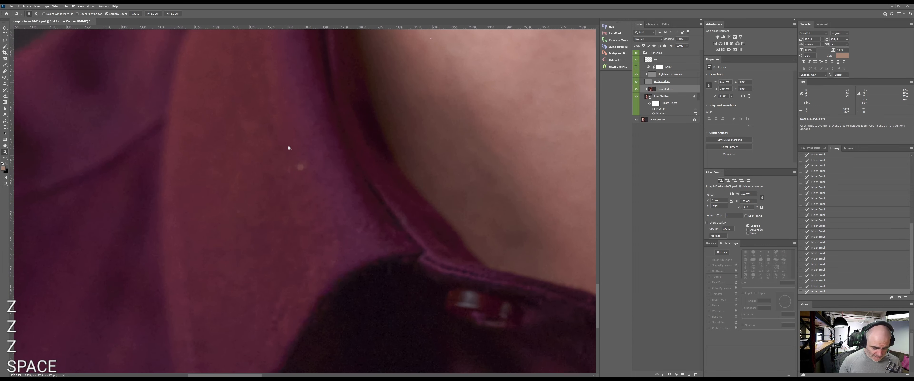
key(w)
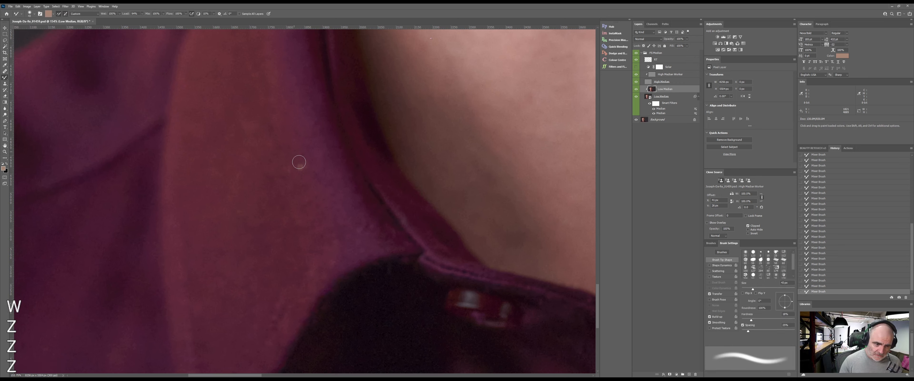
click(664, 74)
key(s)
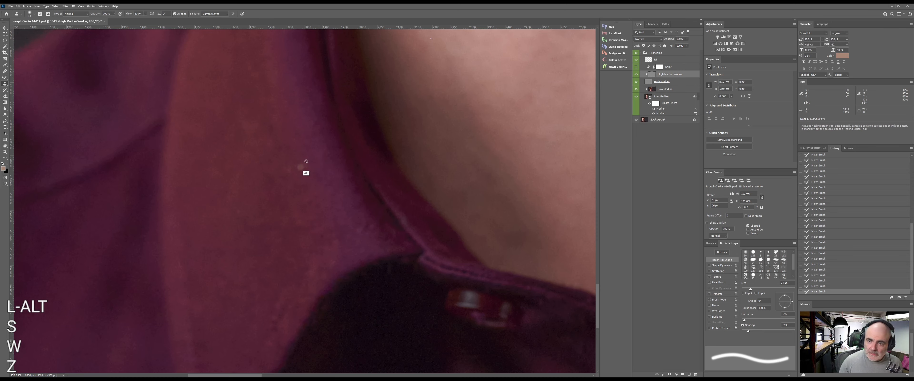
alt+click(294, 151)
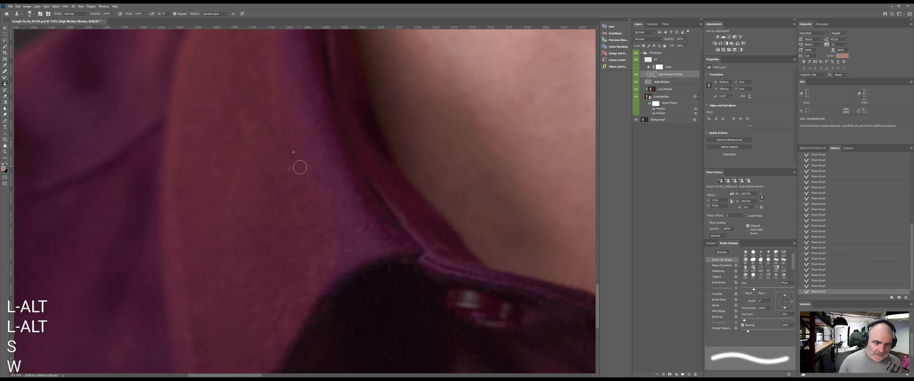
mouse_move(300, 167)
mouse_down()
mouse_move(306, 206)
mouse_move(286, 179)
mouse_up()
Step: Clone out the pale round spot near the shirt's lower edge below the picture's right shoulder
key(z)
drag(333, 202, 280, 207)
key(space)
drag(432, 188, 295, 179)
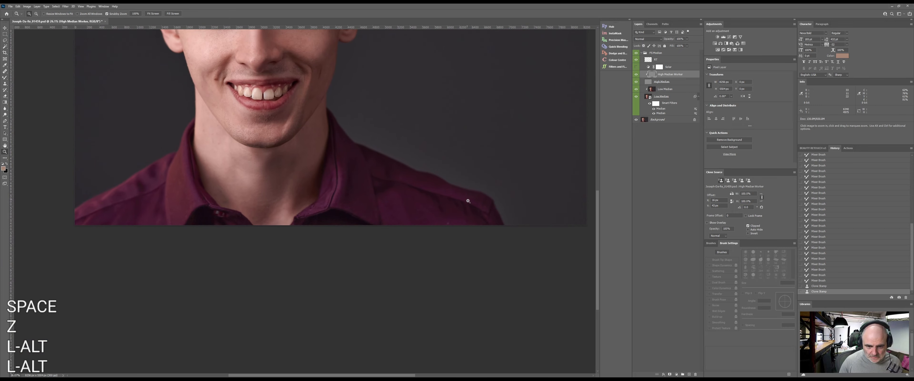
key(z)
drag(468, 201, 449, 214)
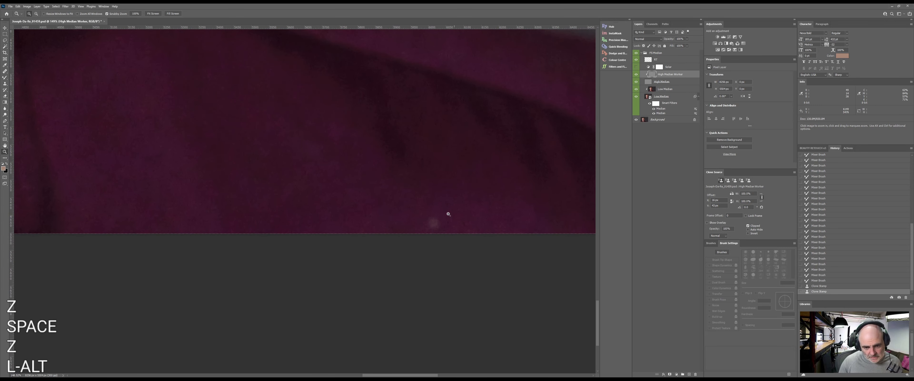
key(s)
key(s)
alt+click(438, 204)
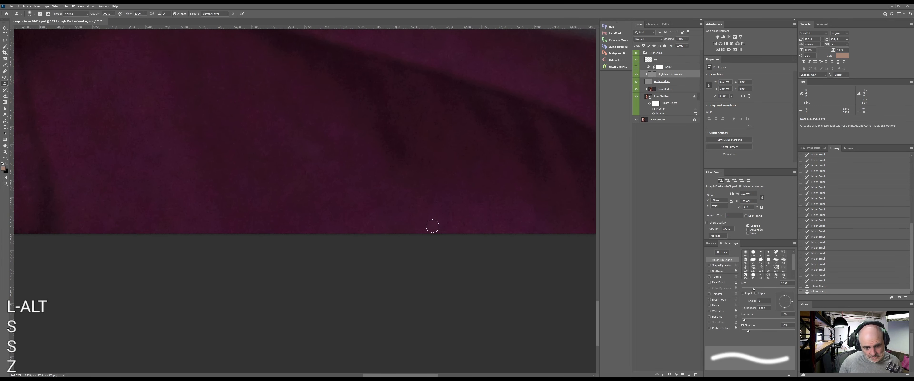
drag(433, 226, 468, 215)
Step: Clone the inner edges of the two front teeth inward on the High-Median-Worker layer to narrow the gap between them
key(z)
key(z)
mouse_move(387, 172)
mouse_down()
mouse_move(346, 166)
mouse_move(392, 280)
mouse_up()
key(space)
drag(367, 206, 395, 207)
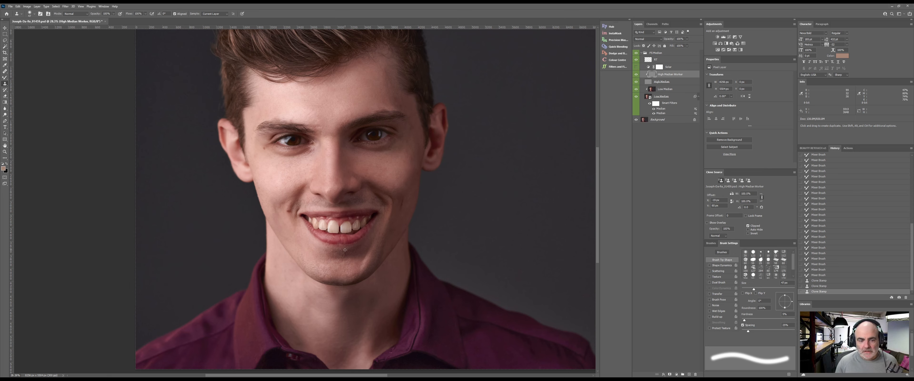
key(z)
mouse_move(342, 228)
mouse_down()
mouse_move(388, 226)
mouse_move(405, 176)
mouse_up()
key(space)
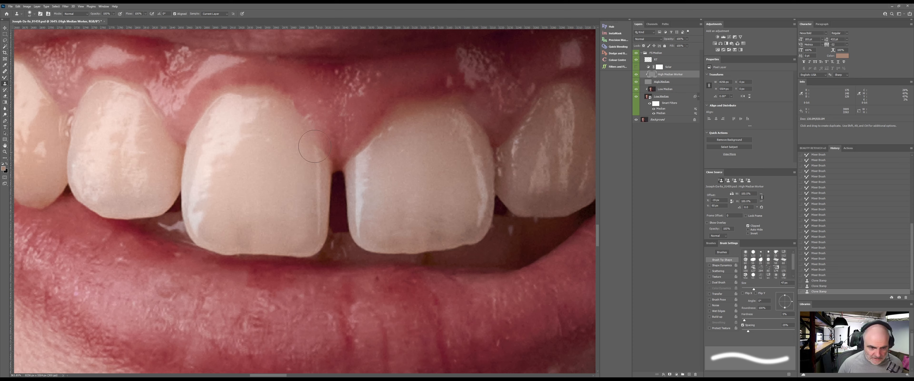
drag(330, 177, 323, 174)
alt+right_click(324, 174)
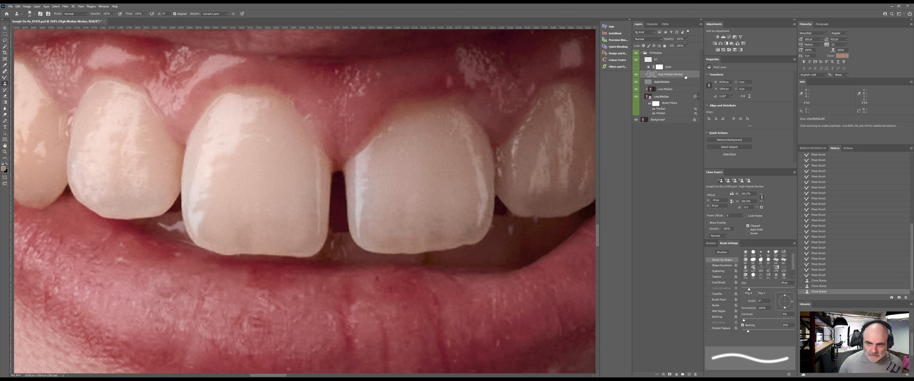
key(alt)
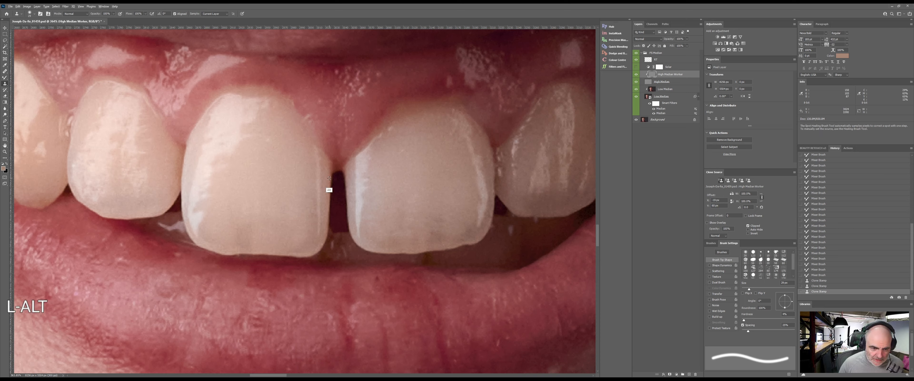
alt+click(329, 178)
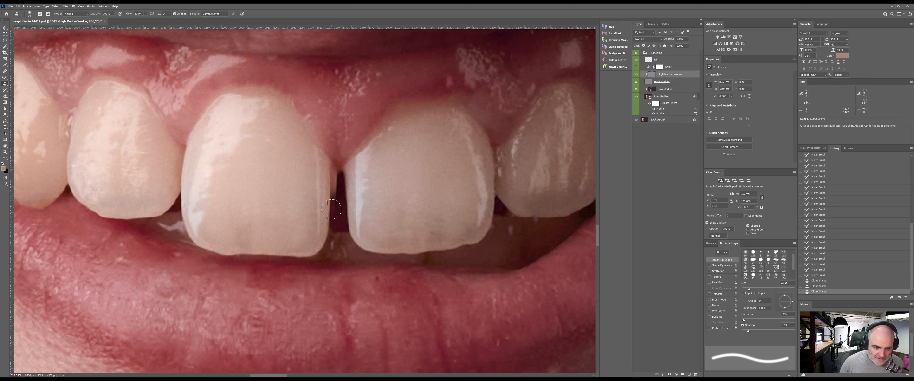
drag(326, 213, 314, 249)
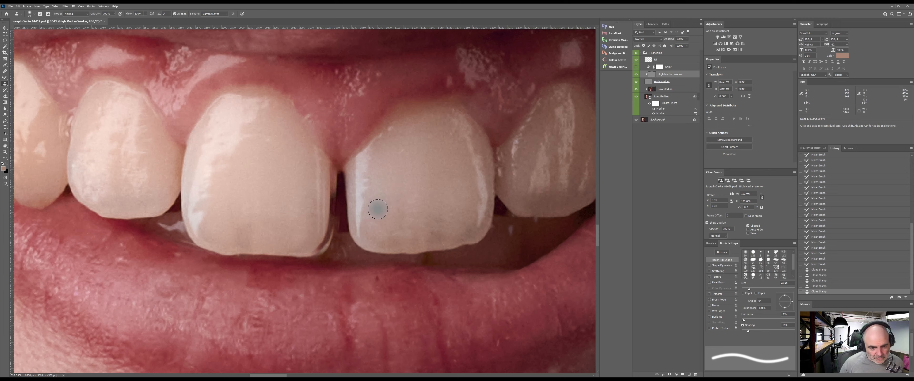
alt+click(348, 177)
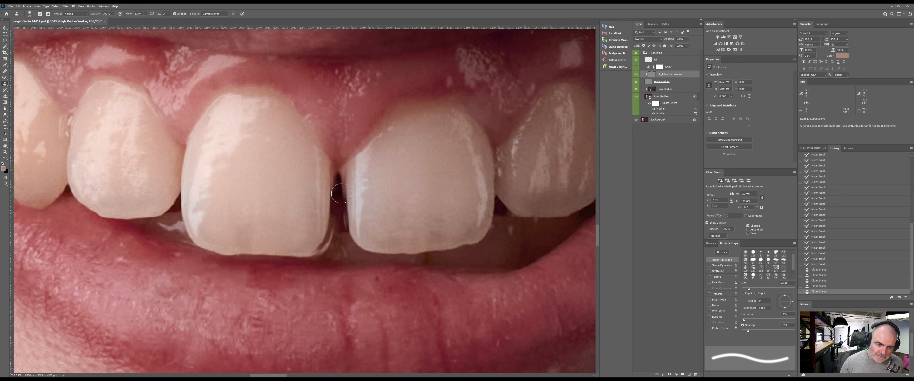
drag(344, 215, 345, 233)
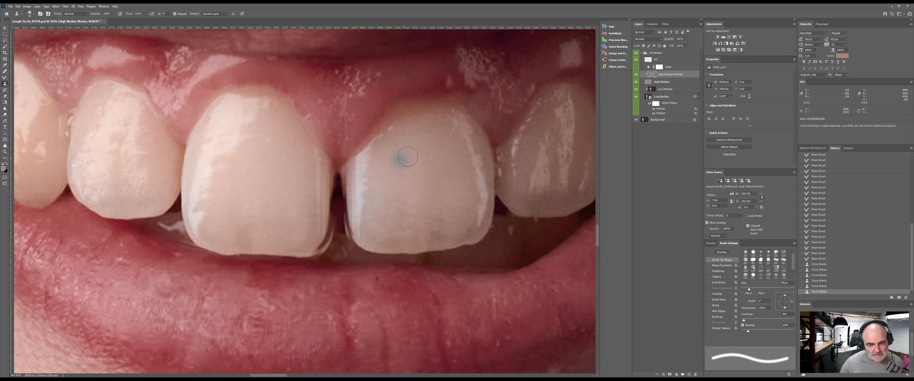
Step: Blend tooth colour outward along the inner edges of both front teeth on the Low-Median layer with a small Mixer Brush
click(666, 89)
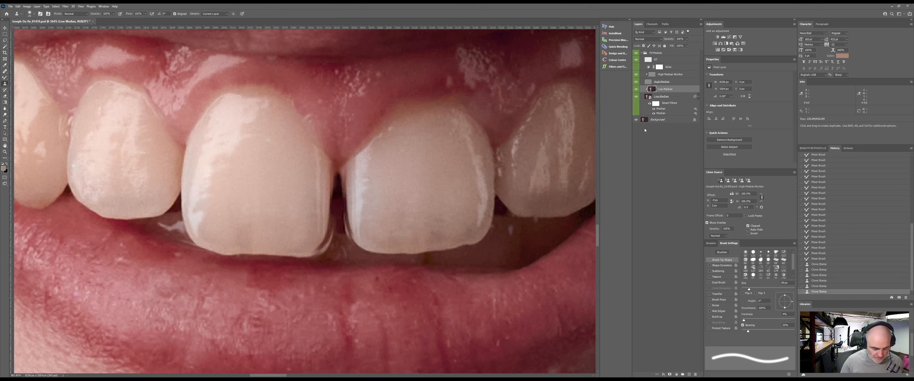
key(w)
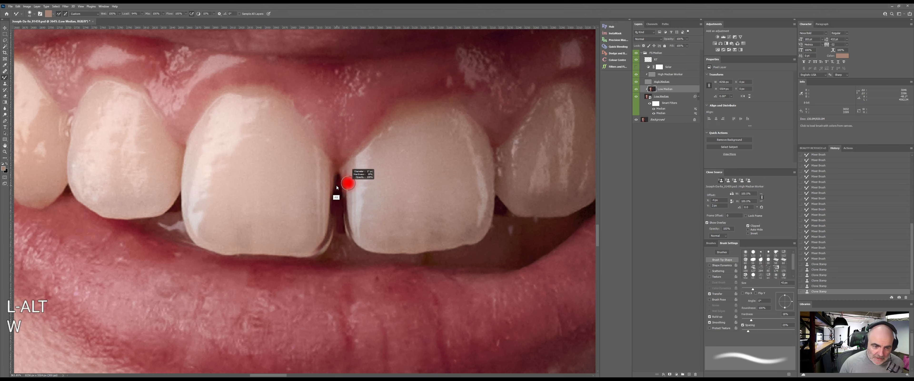
drag(334, 229, 332, 243)
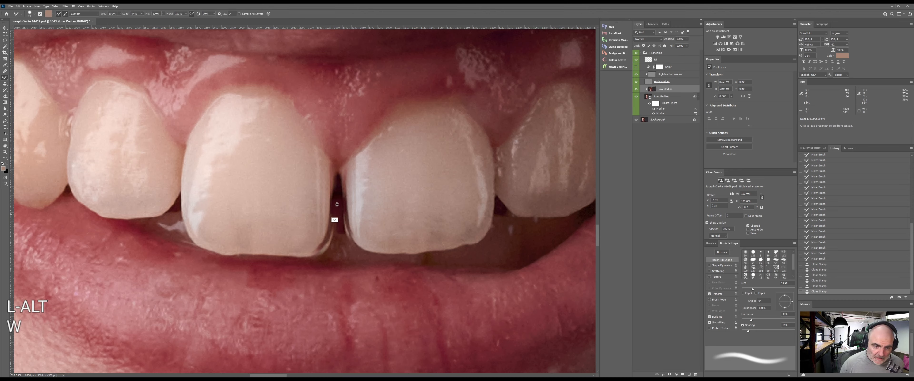
mouse_move(337, 193)
mouse_down()
mouse_move(322, 163)
mouse_move(332, 174)
mouse_move(325, 164)
mouse_move(332, 231)
mouse_up()
drag(319, 205, 334, 234)
drag(321, 214, 318, 244)
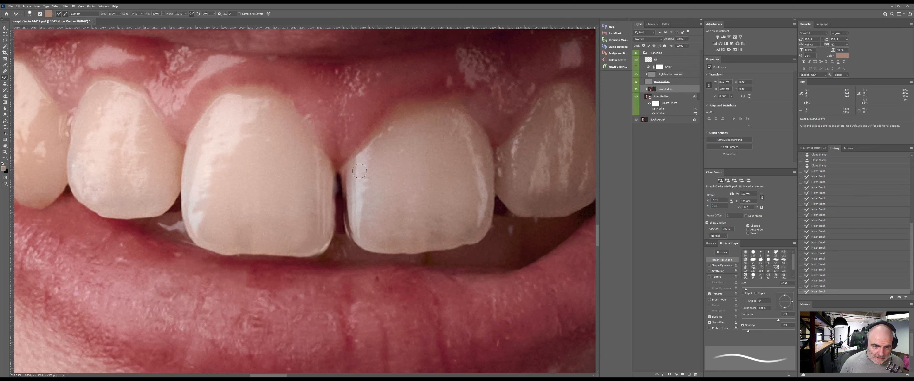
mouse_move(356, 179)
mouse_down()
mouse_move(355, 166)
mouse_move(347, 202)
mouse_move(362, 241)
mouse_up()
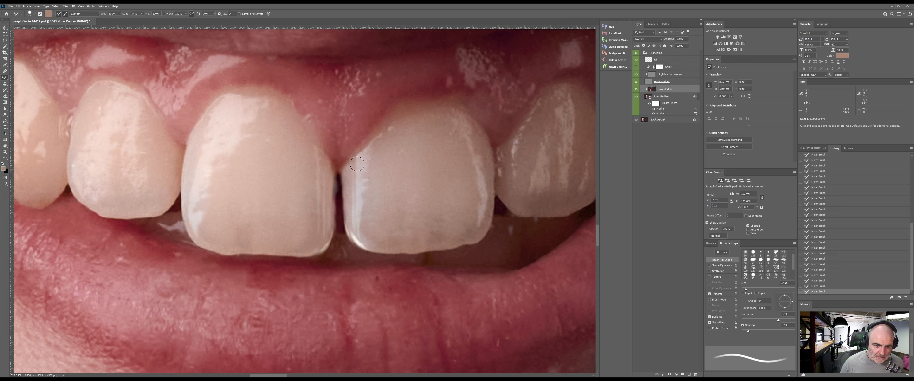
Step: Clone out the leftover edge lines along the inner side and lower corner of the picture's left front tooth on the High-Median-Worker layer
click(663, 75)
key(s)
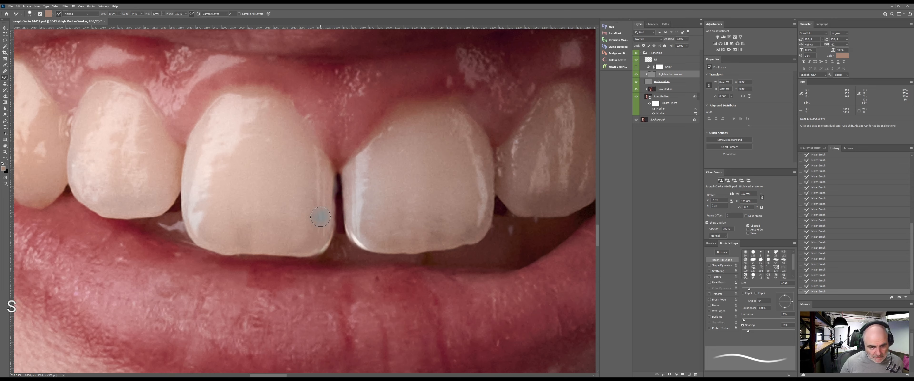
alt+click(297, 188)
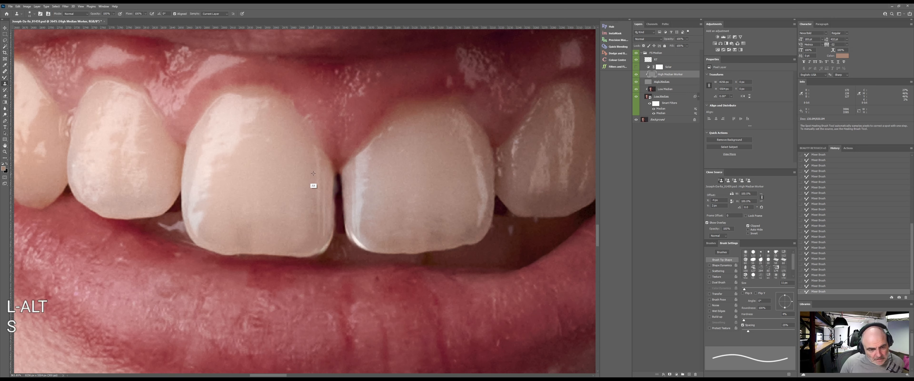
alt+click(302, 176)
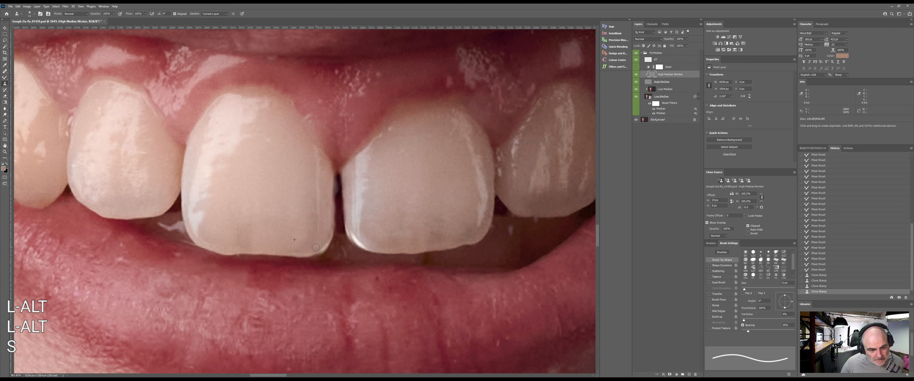
click(309, 243)
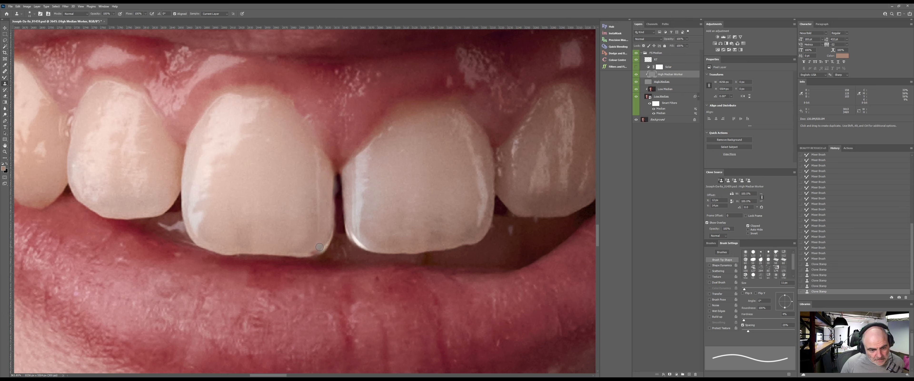
click(319, 247)
alt+click(300, 252)
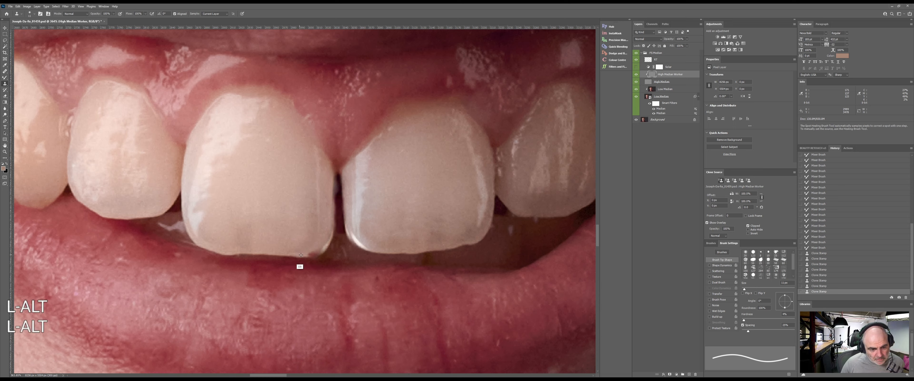
click(319, 244)
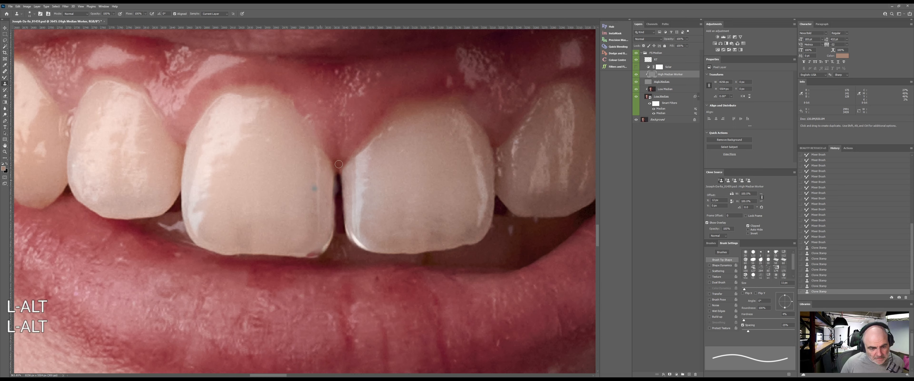
Step: Smooth the colour at the lower inner corner of the picture's left front tooth on the Low-Median layer with the Mixer Brush
click(651, 90)
key(w)
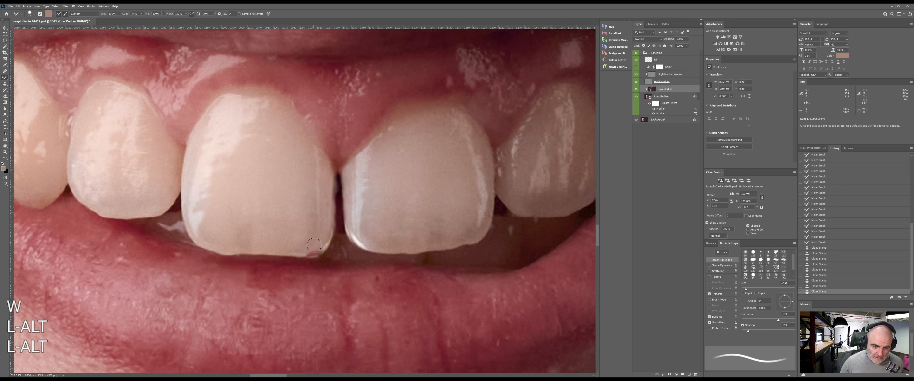
drag(308, 249, 306, 249)
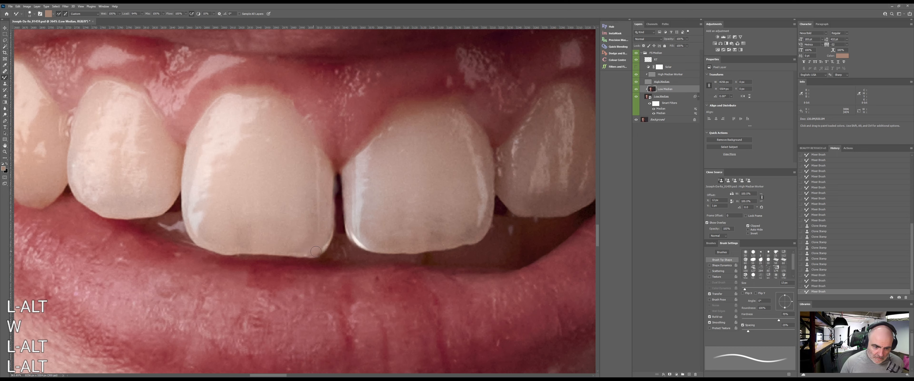
drag(317, 250, 323, 249)
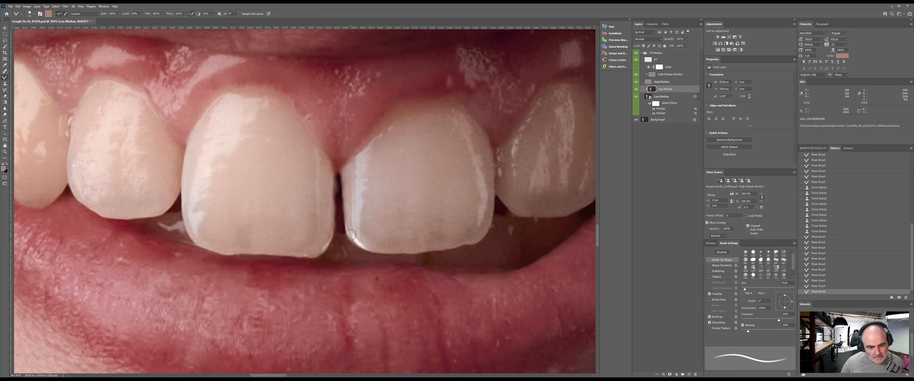
Step: Clone clean texture over the leftover edge along the inner side of the picture's right front tooth on the High-Median-Worker layer
click(670, 74)
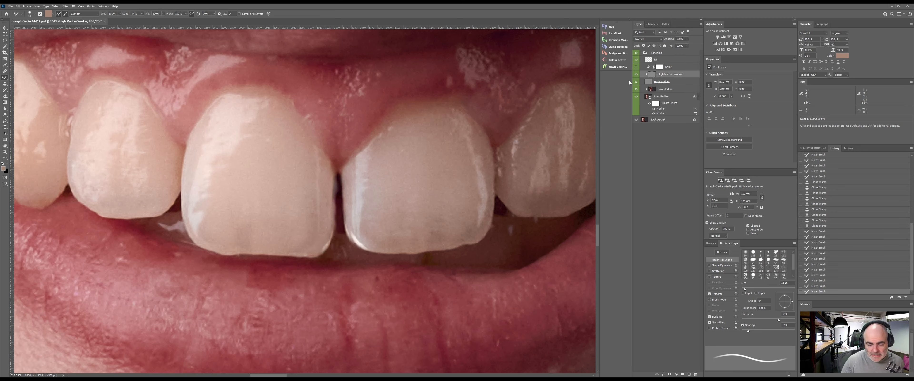
key(s)
alt+click(365, 174)
alt+click(361, 175)
drag(360, 181, 354, 183)
alt+click(367, 174)
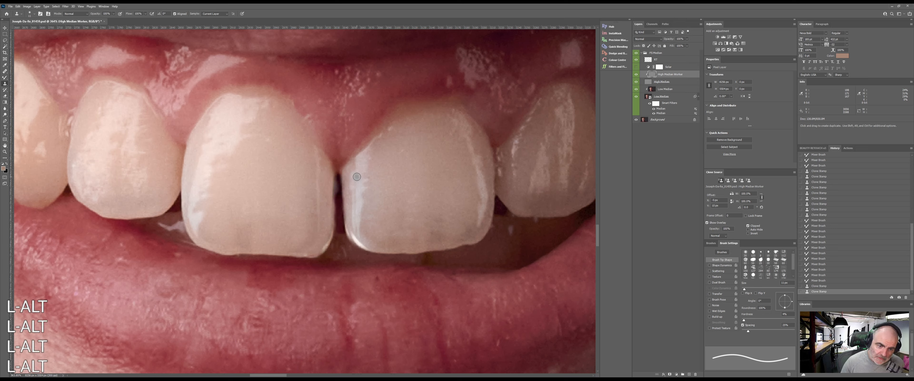
drag(352, 169, 352, 179)
drag(359, 217, 359, 210)
alt+click(361, 199)
mouse_move(358, 186)
mouse_down()
mouse_move(360, 159)
mouse_move(359, 190)
mouse_up()
alt+click(359, 209)
Step: Clone out the bright rim at the lower inner corner of the picture's right front tooth
alt+click(369, 230)
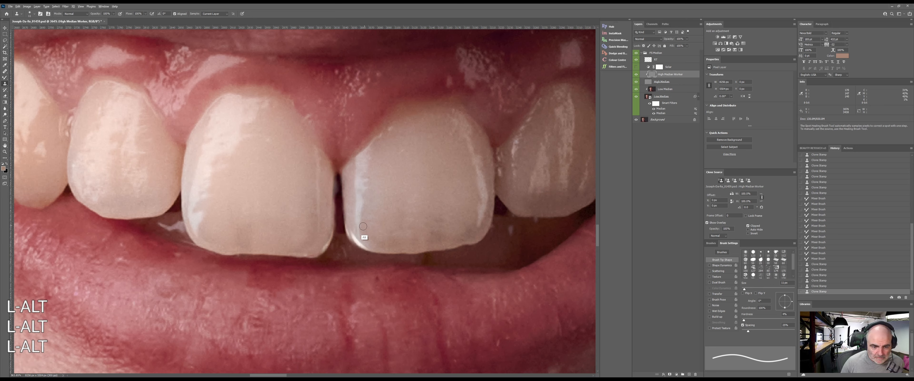
drag(350, 230, 375, 245)
drag(373, 237, 370, 227)
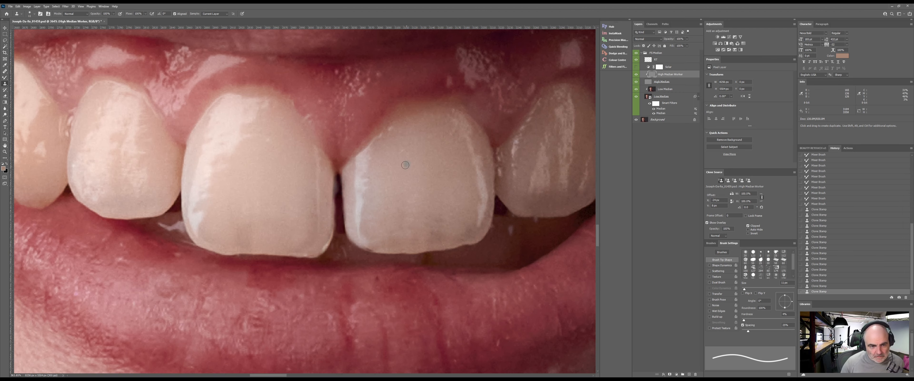
Step: Compare the whole portrait before and after retouching by toggling the visibility of the frequency separation group
key(z)
mouse_move(410, 173)
mouse_down()
mouse_move(366, 183)
mouse_move(397, 182)
mouse_move(319, 215)
mouse_up()
key(space)
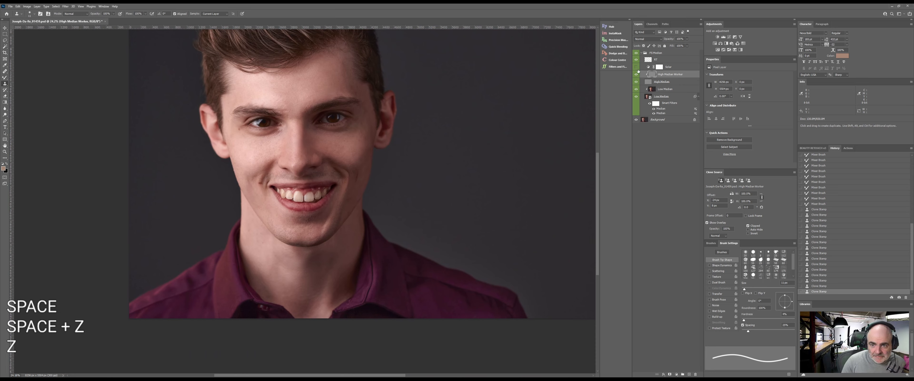
click(636, 53)
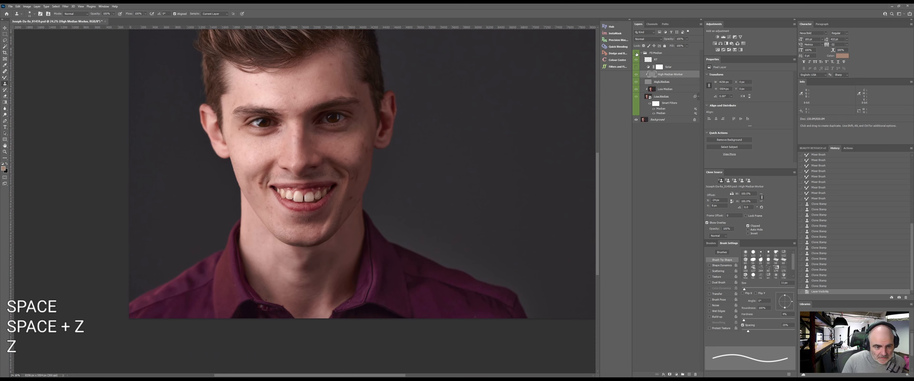
click(636, 53)
click(637, 53)
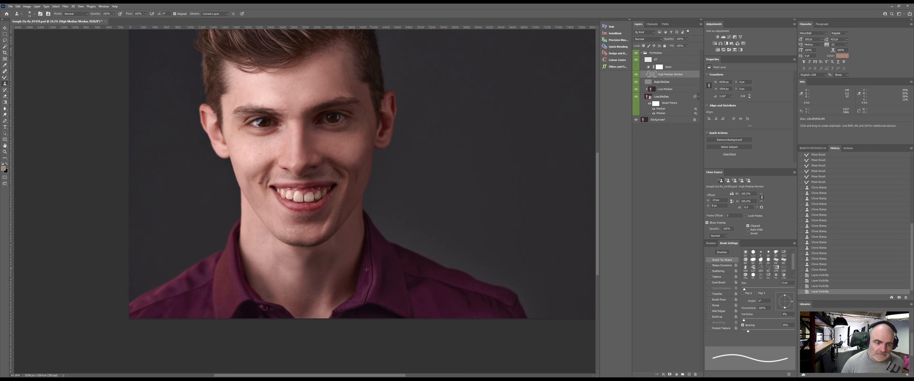
Step: Blend away the grey patch in the upper gap between the front teeth on the Low-Median layer with a small Mixer Brush
key(z)
key(z)
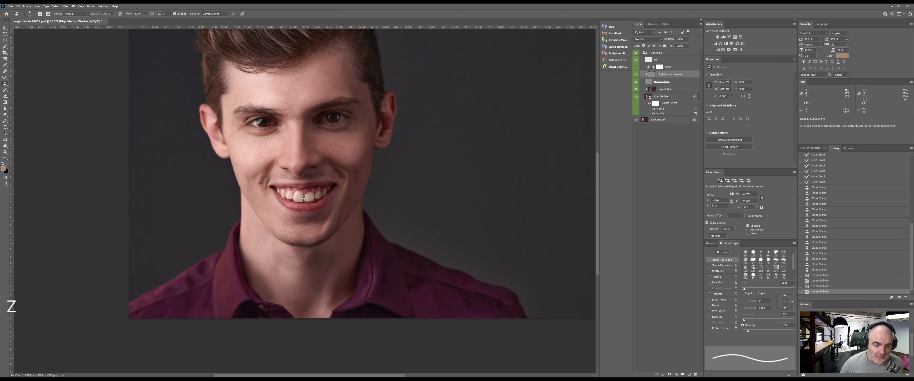
drag(307, 196, 364, 198)
key(space)
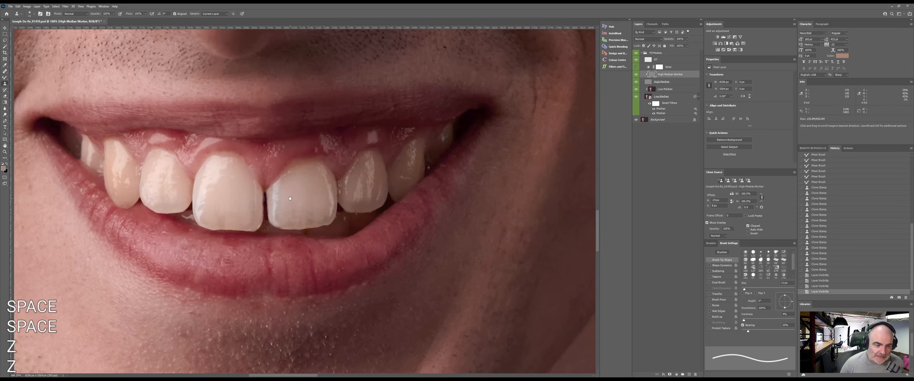
drag(263, 205, 376, 185)
key(z)
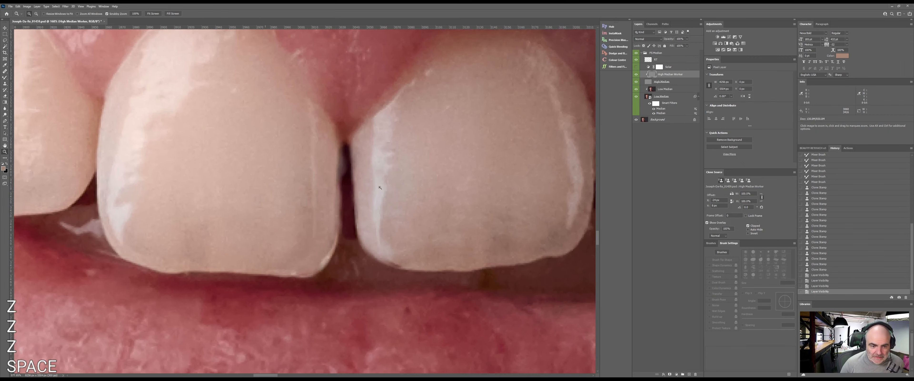
key(s)
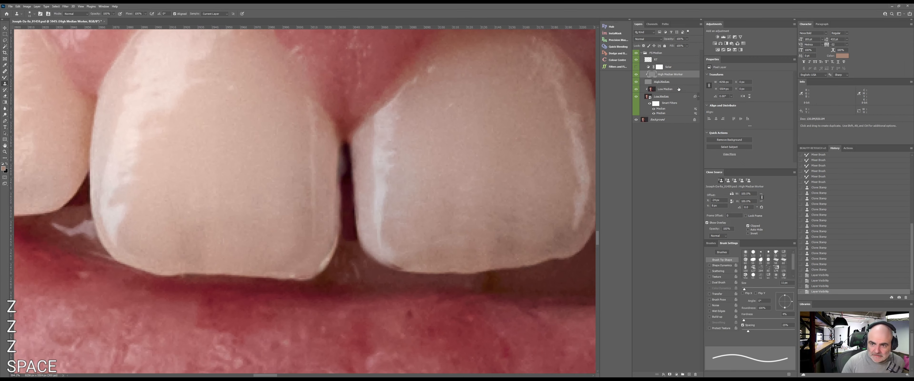
click(653, 90)
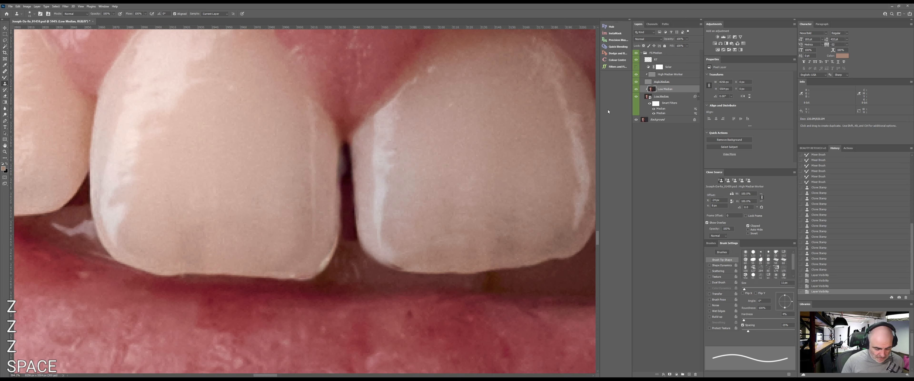
key(w)
mouse_move(348, 175)
mouse_down()
mouse_move(346, 151)
mouse_move(331, 166)
mouse_up()
click(333, 172)
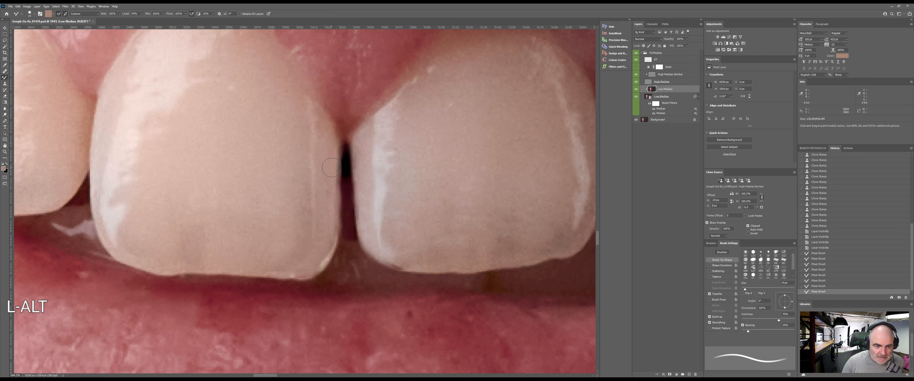
Step: Examine the retouched gap between the front teeth up close and in the full portrait
key(z)
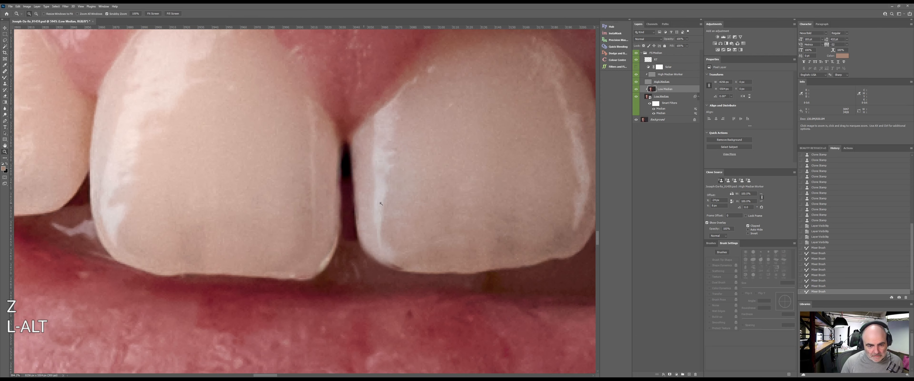
key(z)
drag(397, 201, 299, 202)
key(space)
drag(427, 209, 347, 219)
drag(414, 182, 385, 207)
key(z)
key(z)
key(z)
key(space)
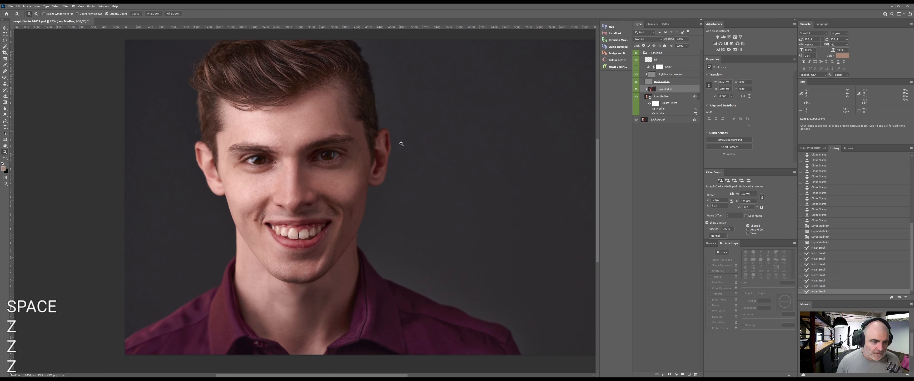
Step: Delete the top helper layer and the adjustment layer below it from the frequency separation group, and collapse the group
click(688, 67)
ctrl+click(687, 59)
drag(687, 59, 695, 374)
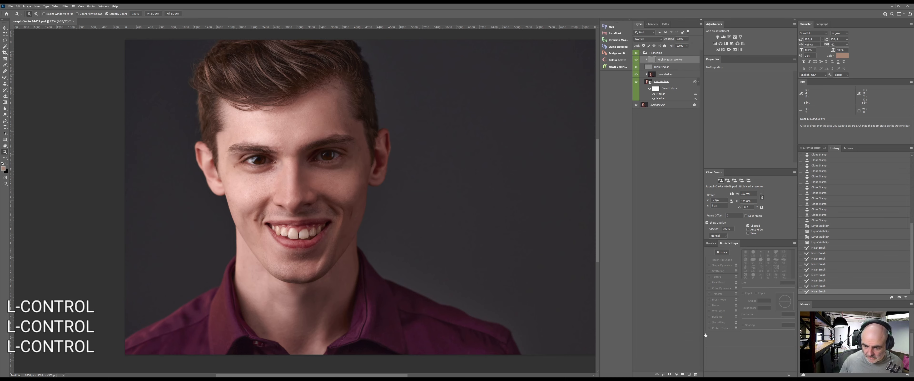
click(642, 55)
Step: Create the dodge and burn group with its curves layers using the saved action, and hide its two helper layers
key(F6)
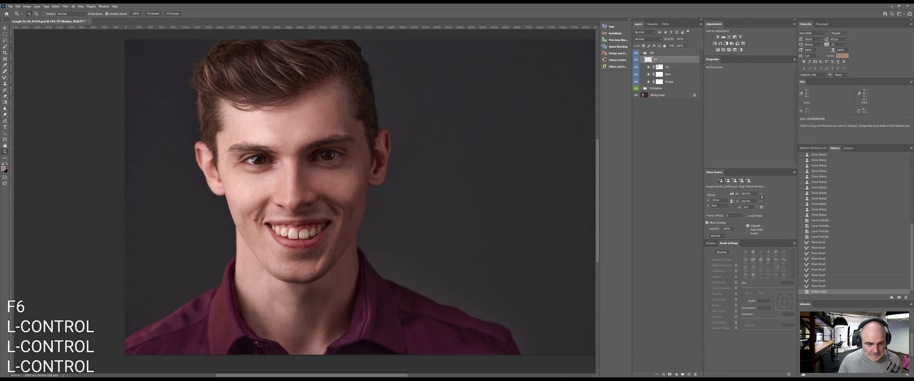
click(637, 60)
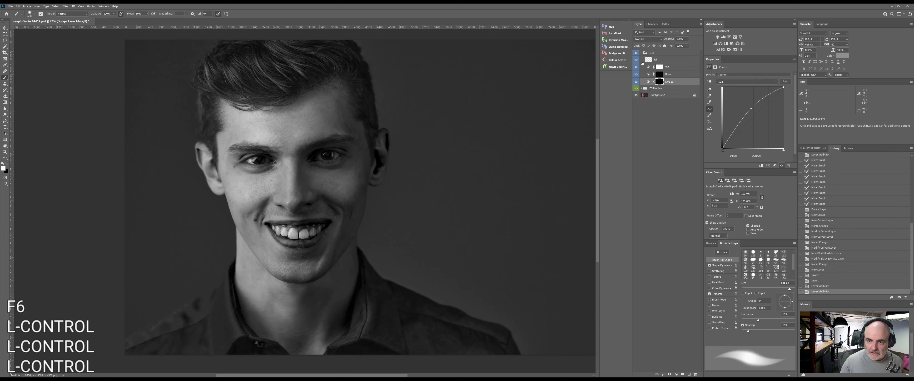
click(637, 66)
click(637, 66)
click(636, 60)
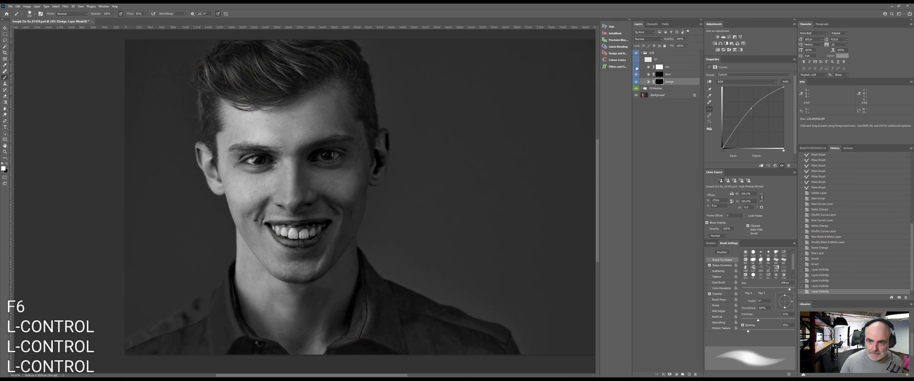
click(636, 67)
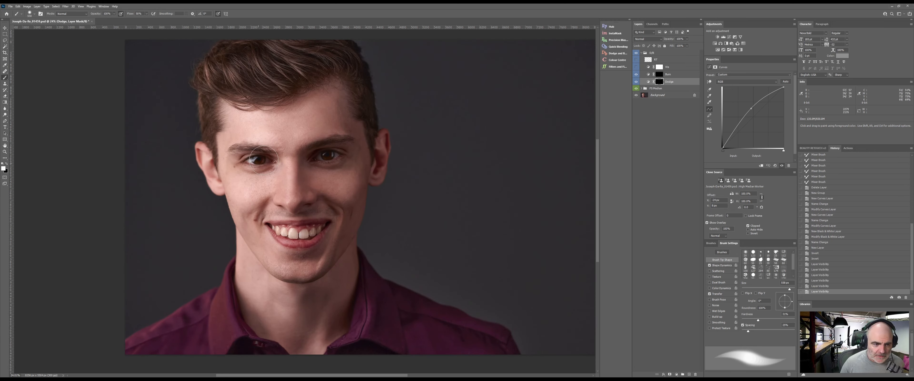
Step: Brighten the white and iris of the picture's left eye on the Dodge mask with a small soft white brush at 10% flow
key(b)
key(shift+1)
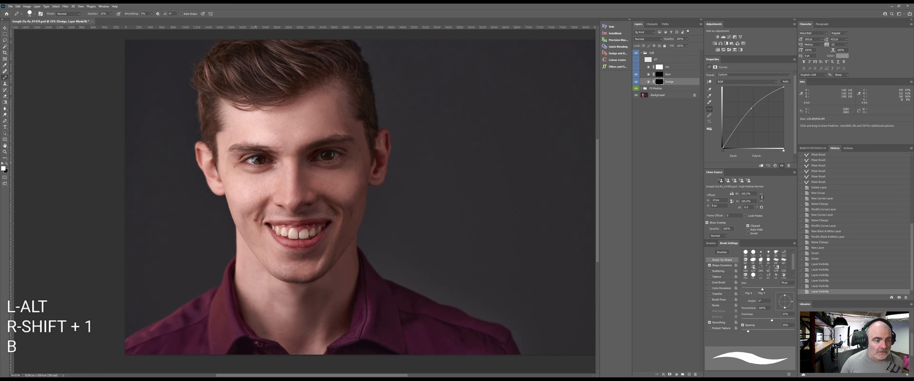
key(z)
key(z)
drag(255, 163, 341, 244)
key(space)
key(b)
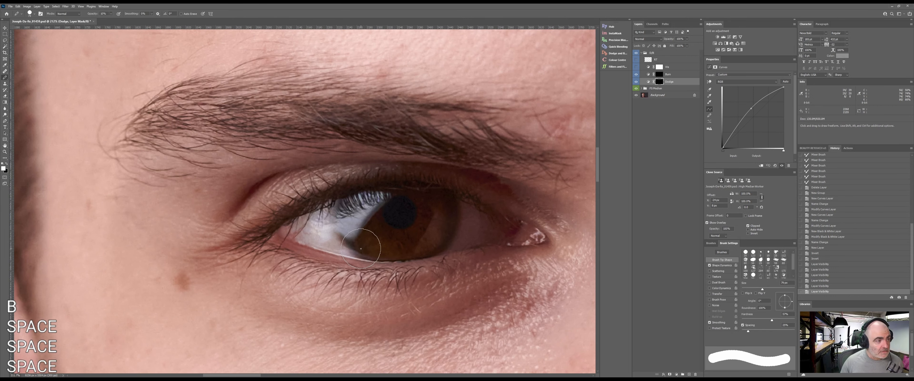
key(b)
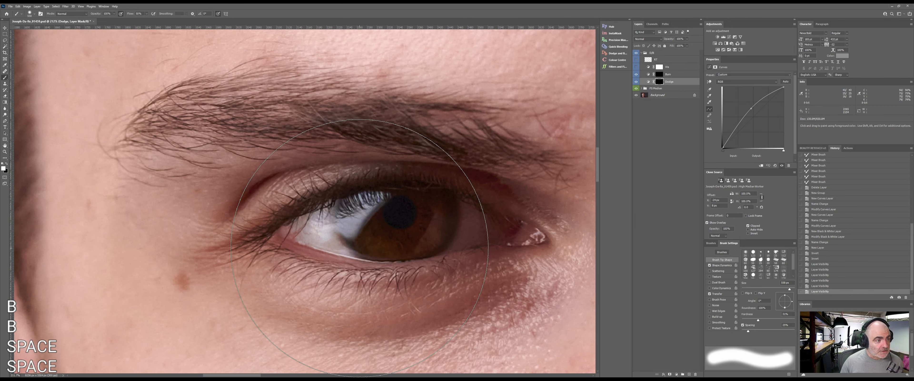
key(alt)
drag(353, 189, 340, 193)
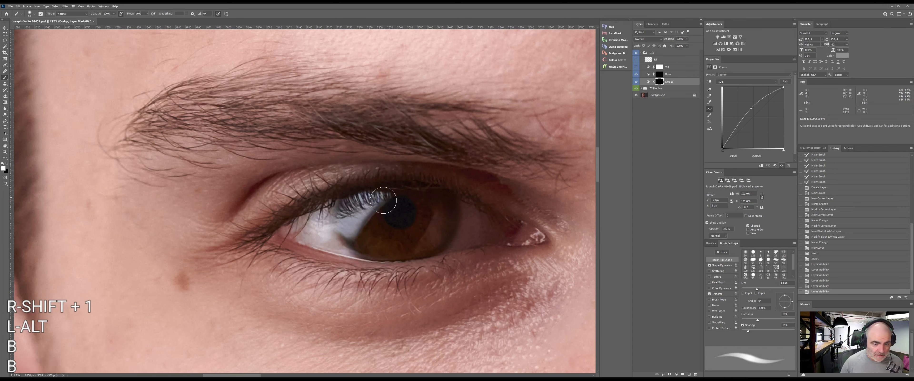
mouse_move(349, 228)
mouse_down()
mouse_move(372, 200)
mouse_move(338, 225)
mouse_move(360, 200)
mouse_move(352, 211)
mouse_move(365, 214)
mouse_move(377, 201)
mouse_move(343, 258)
mouse_up()
drag(320, 226, 322, 220)
mouse_move(441, 238)
mouse_down()
mouse_move(441, 220)
mouse_move(427, 242)
mouse_move(427, 231)
mouse_move(438, 212)
mouse_move(449, 214)
mouse_move(437, 230)
mouse_move(441, 220)
mouse_move(335, 215)
mouse_up()
Step: Brighten the reflections in the iris of the picture's right eye on the Dodge mask with a smaller brush
mouse_move(492, 274)
mouse_down()
mouse_move(269, 253)
mouse_move(149, 261)
mouse_up()
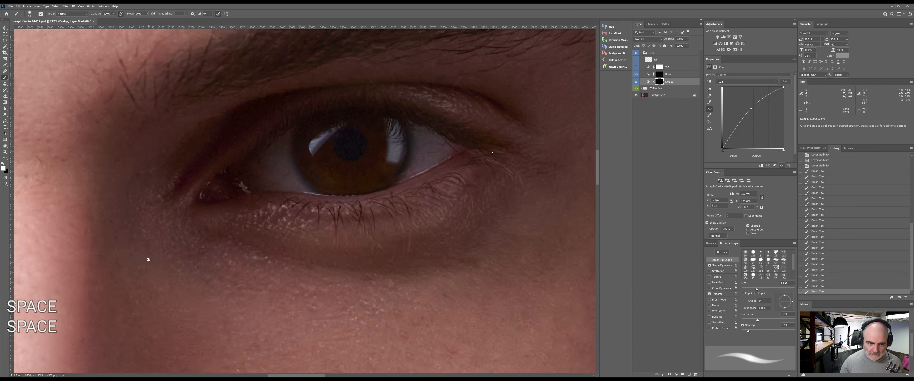
alt+right_click(328, 137)
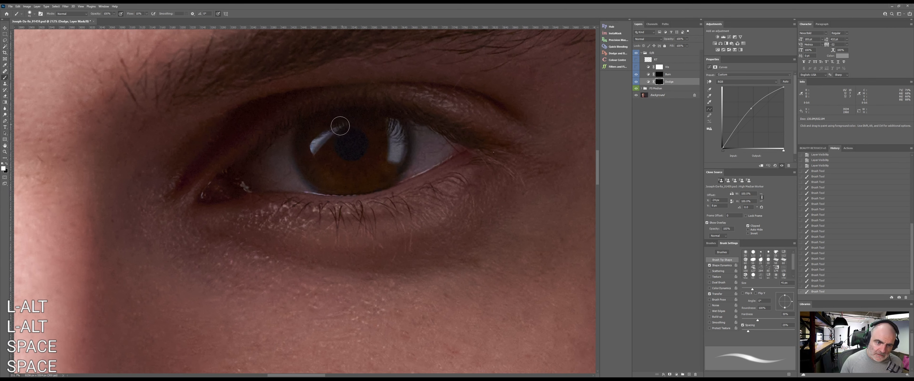
drag(307, 146, 335, 128)
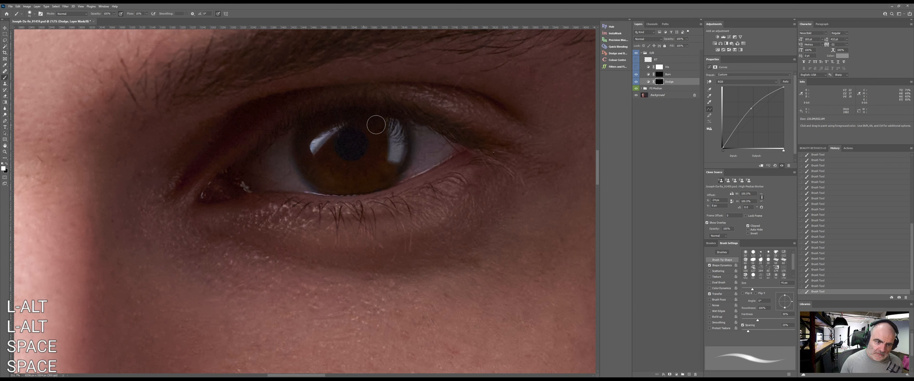
drag(395, 134, 397, 157)
key(space)
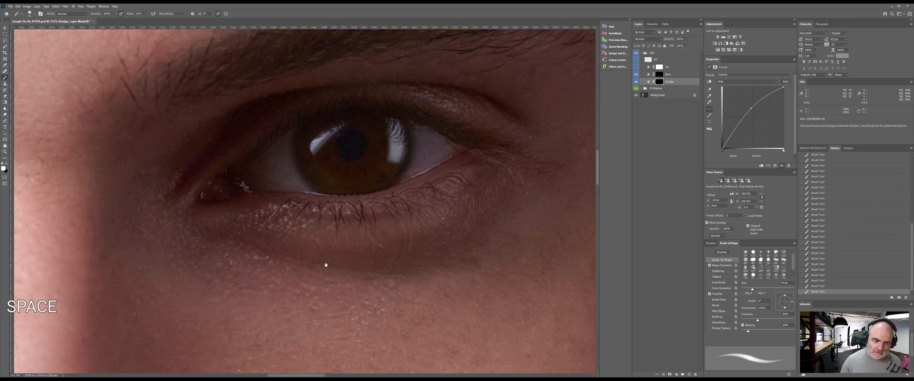
Step: Darken both eyebrows by painting white on the Burn layer's mask with a larger soft brush
mouse_move(326, 261)
mouse_down()
mouse_move(363, 283)
mouse_move(327, 264)
mouse_move(346, 234)
mouse_up()
key(z)
key(space)
click(660, 74)
alt+right_click(444, 178)
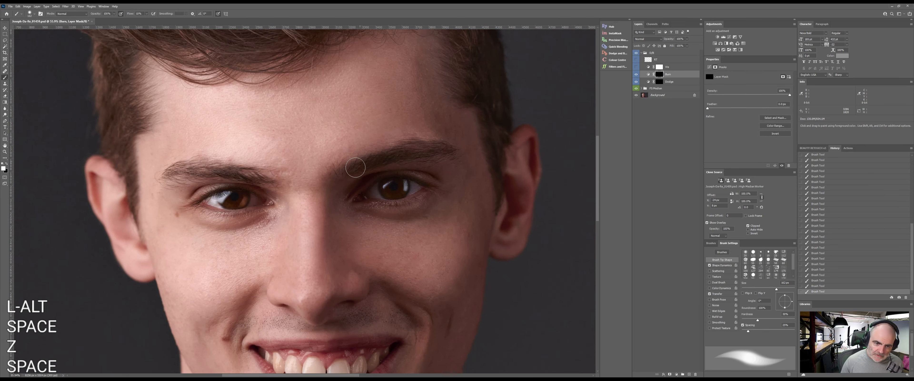
click(380, 160)
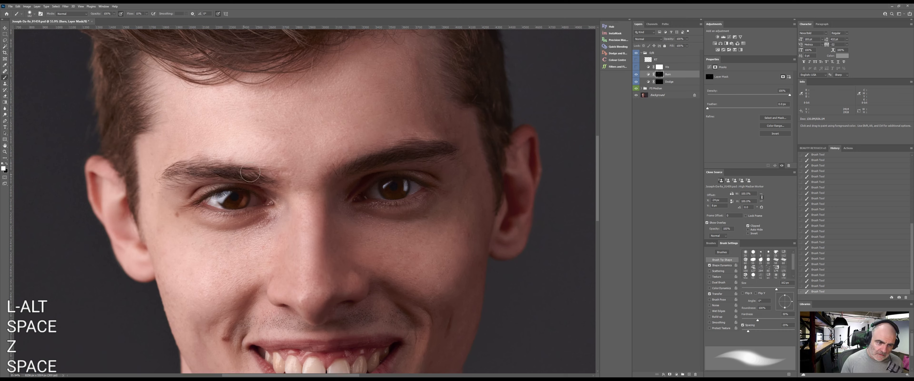
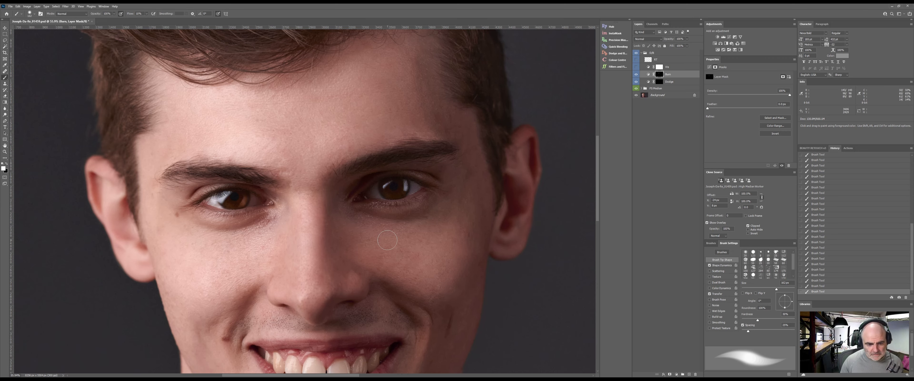
Step: Delete the two hidden helper layers from the dodge and burn group, and collapse the group
key(z)
drag(376, 241, 330, 247)
key(space)
mouse_move(369, 284)
mouse_down()
mouse_move(269, 221)
mouse_move(284, 222)
mouse_up()
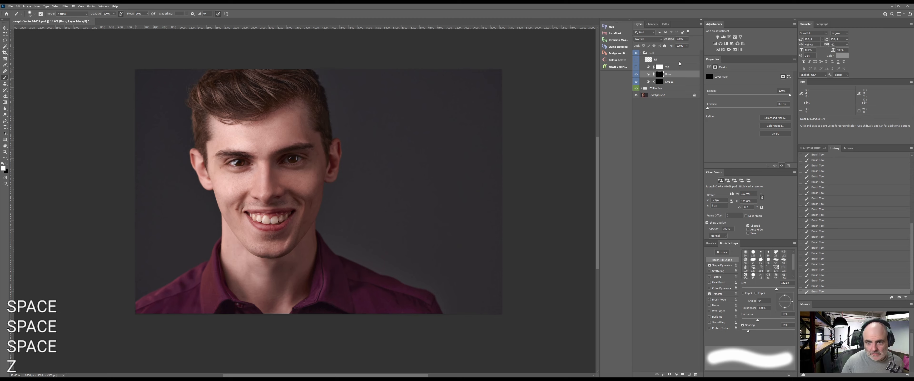
click(680, 67)
ctrl+click(681, 59)
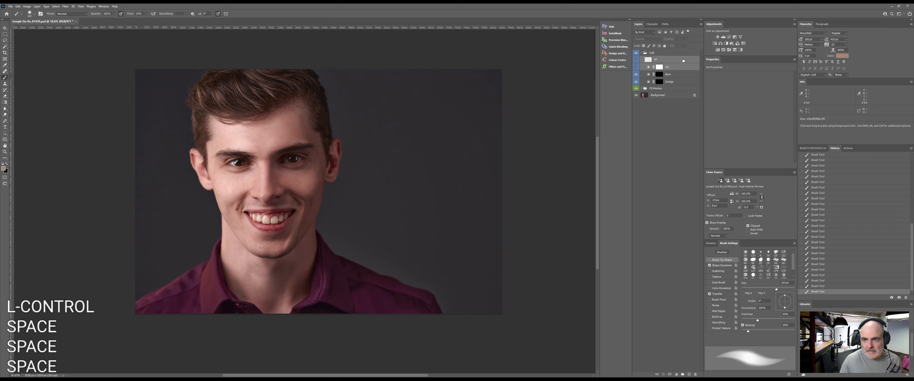
mouse_move(680, 66)
mouse_down()
mouse_move(681, 315)
mouse_move(695, 375)
mouse_up()
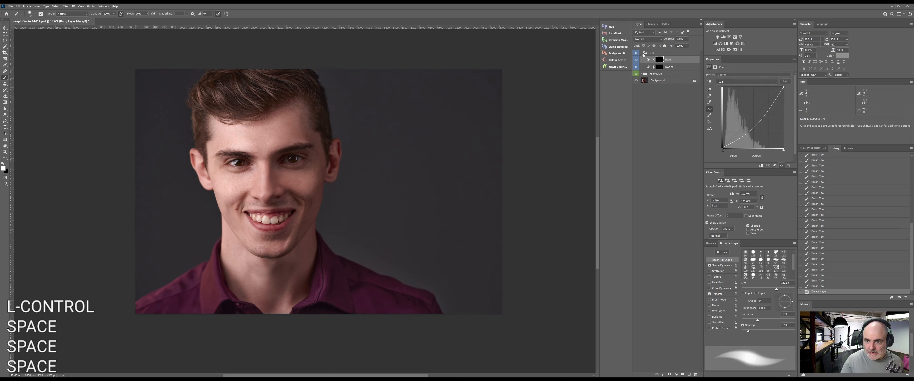
click(642, 54)
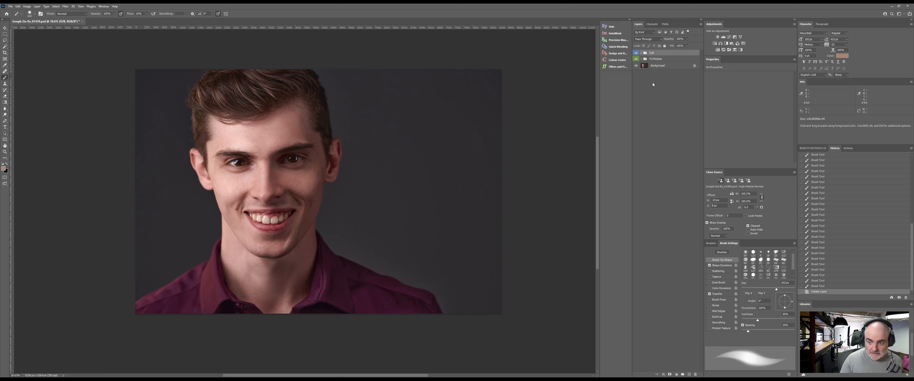
Step: Add the masked teeth-brightening group with the Beauty Retouch panel, and paint white on its mask over the picture's left canine
click(816, 149)
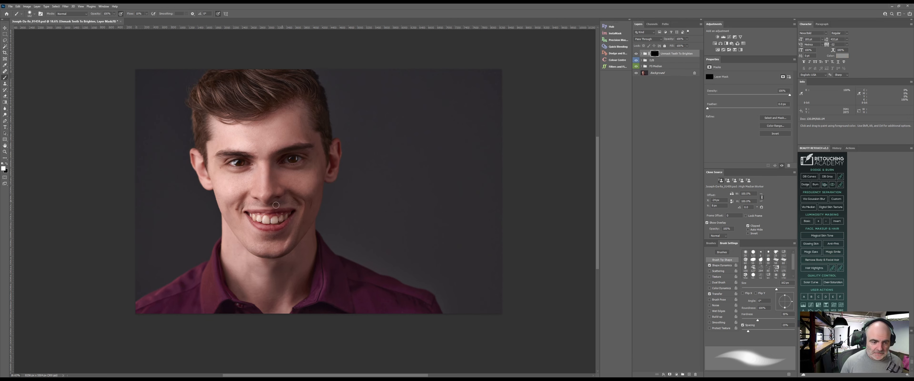
key(z)
key(z)
drag(258, 221, 343, 227)
key(b)
key(b)
key(shift+0)
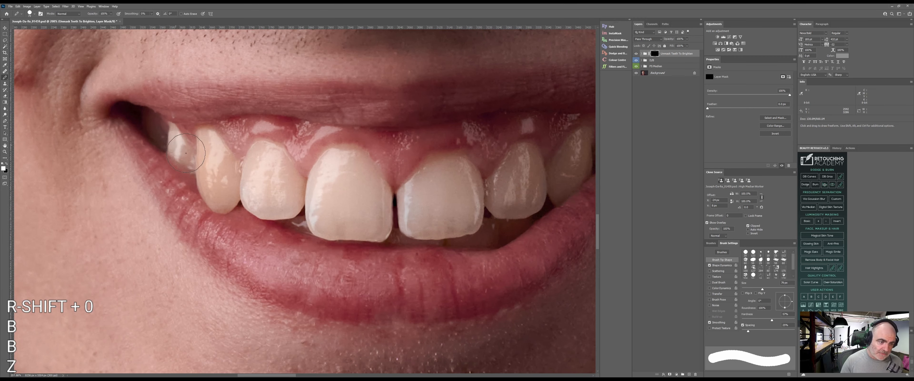
alt+click(212, 155)
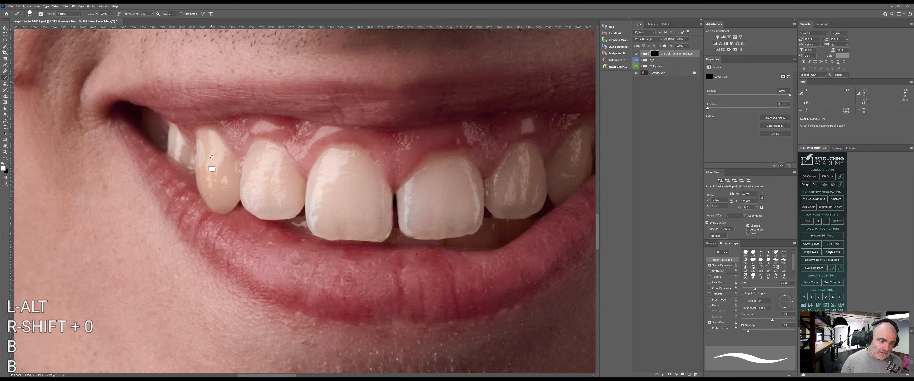
mouse_move(211, 157)
alt+mouse_down()
mouse_move(212, 122)
mouse_move(218, 155)
mouse_move(205, 143)
mouse_move(229, 168)
mouse_move(216, 145)
mouse_move(210, 194)
mouse_move(222, 206)
mouse_move(222, 185)
alt+mouse_up()
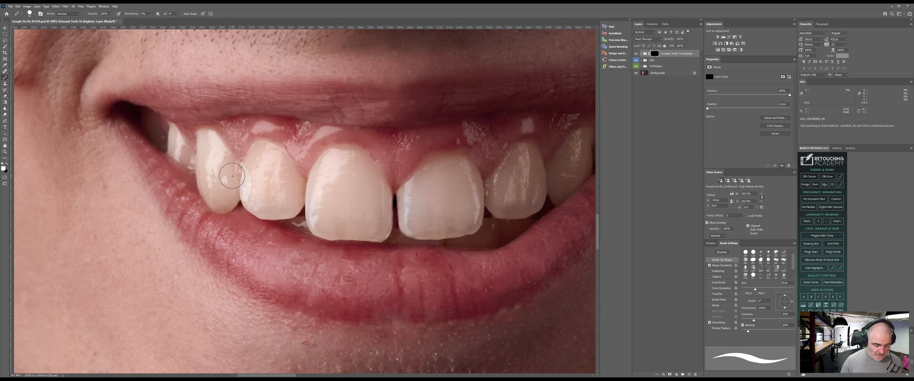
Step: Brighten the teeth on the picture's left side by painting white on the group mask with a soft brush at 100% flow
key(b)
key(b)
key(b)
key(b)
key(b)
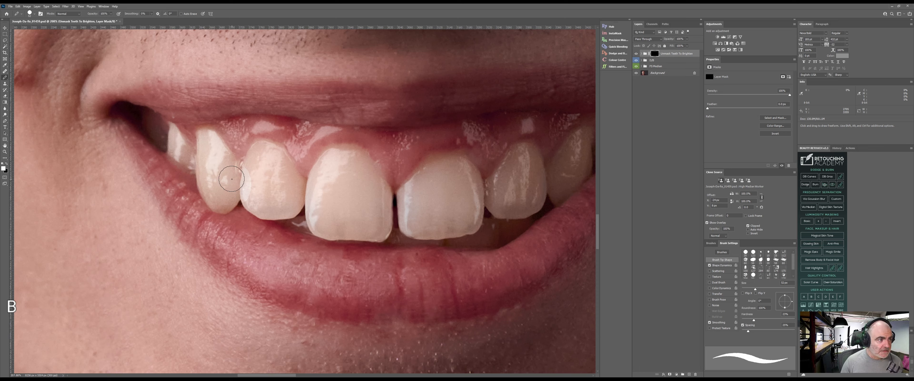
mouse_move(254, 178)
mouse_down()
mouse_move(245, 178)
mouse_move(250, 160)
mouse_up()
key(shift+0)
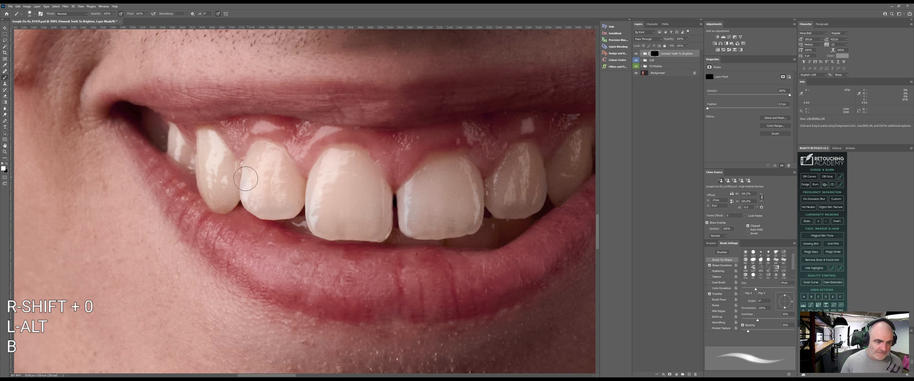
mouse_move(277, 153)
mouse_down()
mouse_move(304, 190)
mouse_move(290, 204)
mouse_move(274, 211)
mouse_move(246, 204)
mouse_move(260, 201)
mouse_move(269, 176)
mouse_move(271, 198)
mouse_move(243, 188)
mouse_move(222, 202)
mouse_up()
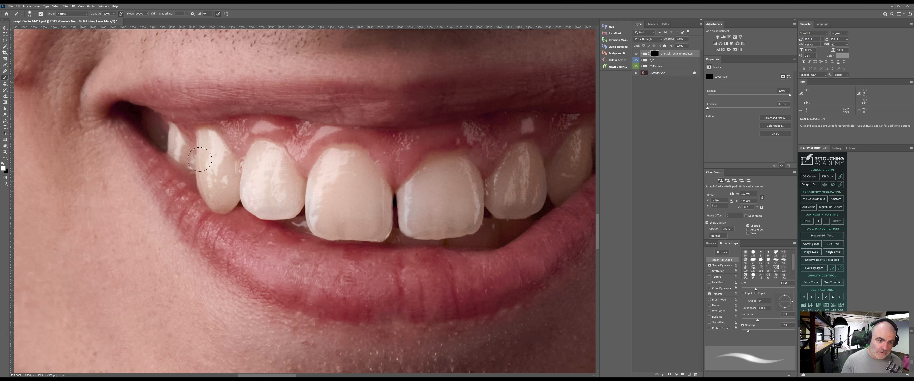
Step: Brighten the two front teeth by painting white over them on the teeth-brightening group's mask
mouse_move(334, 166)
mouse_down()
mouse_move(318, 185)
mouse_move(329, 159)
mouse_move(348, 150)
mouse_move(372, 160)
mouse_move(389, 211)
mouse_move(370, 238)
mouse_move(326, 230)
mouse_move(323, 211)
mouse_move(355, 177)
mouse_move(325, 181)
mouse_move(349, 158)
mouse_move(338, 204)
mouse_up()
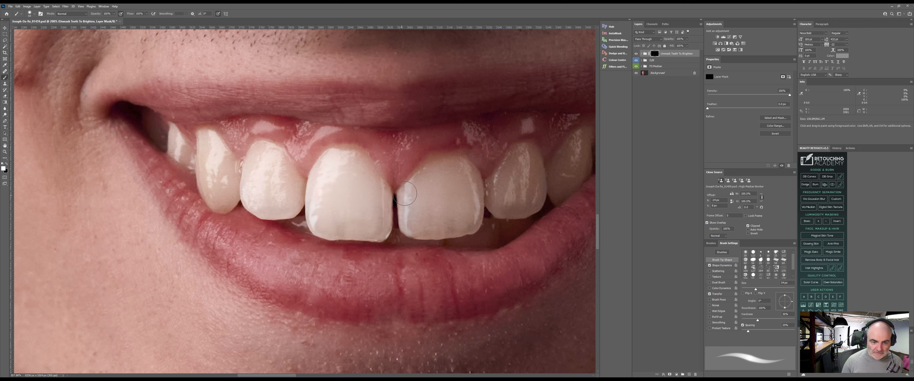
mouse_move(405, 194)
mouse_down()
mouse_move(436, 166)
mouse_move(423, 173)
mouse_move(468, 170)
mouse_move(473, 208)
mouse_move(435, 233)
mouse_move(421, 208)
mouse_move(472, 164)
mouse_up()
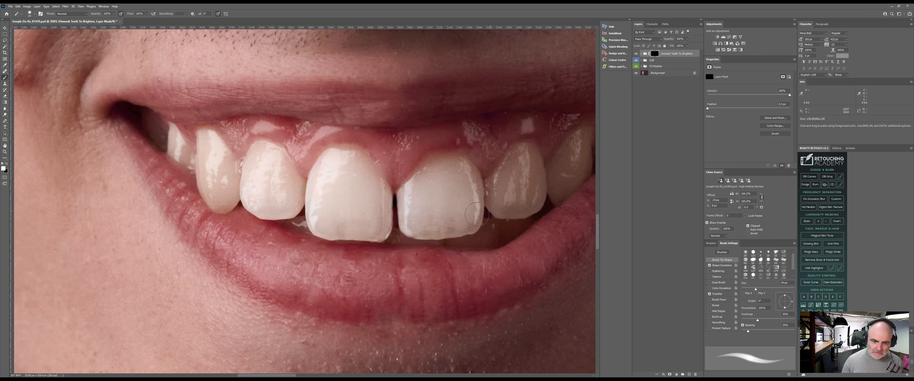
key(space)
mouse_move(459, 196)
mouse_down()
mouse_move(202, 221)
mouse_move(215, 214)
mouse_up()
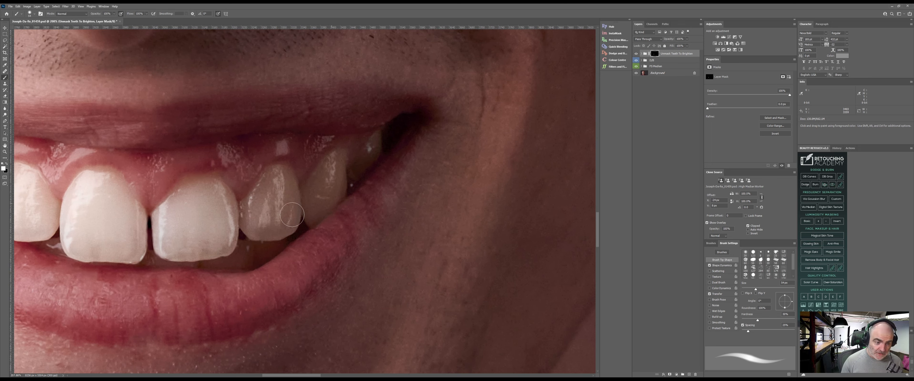
key(space)
drag(196, 223, 391, 182)
Step: Check the brightened teeth against the rest of the face in the whole portrait
key(z)
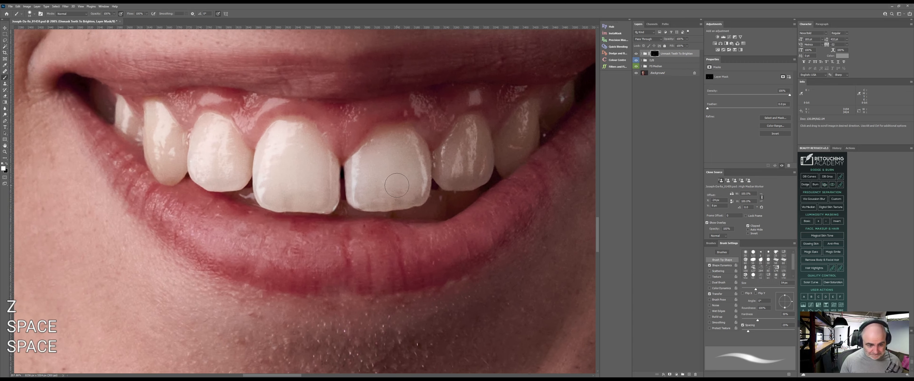
drag(387, 205, 341, 208)
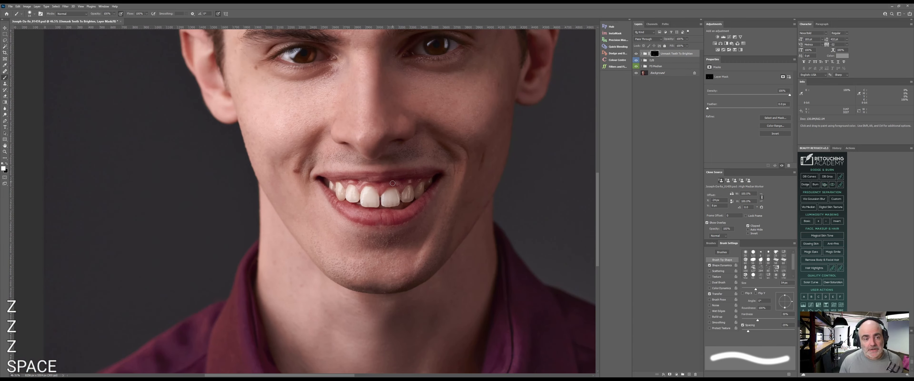
key(space)
drag(394, 183, 346, 220)
key(z)
drag(380, 201, 363, 208)
key(space)
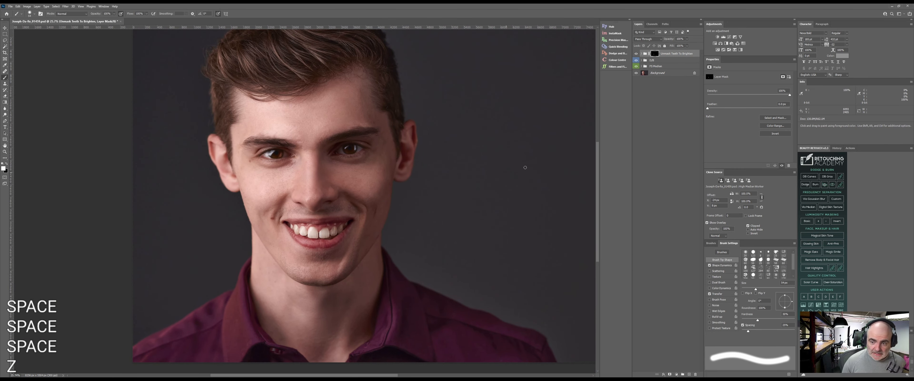
Step: Expand the frequency separation group and make its High Median Worker layer active for retouching the cheek on the picture's left
click(641, 66)
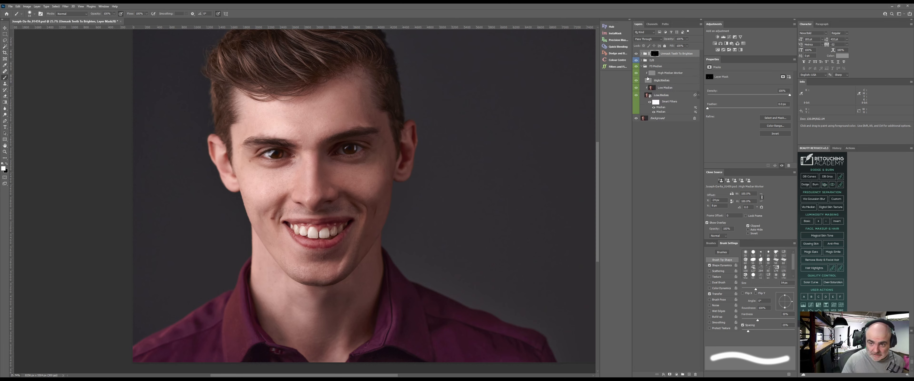
click(654, 73)
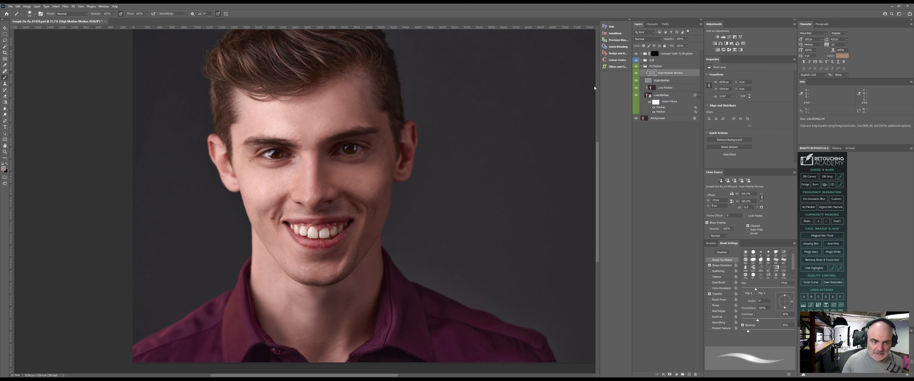
key(z)
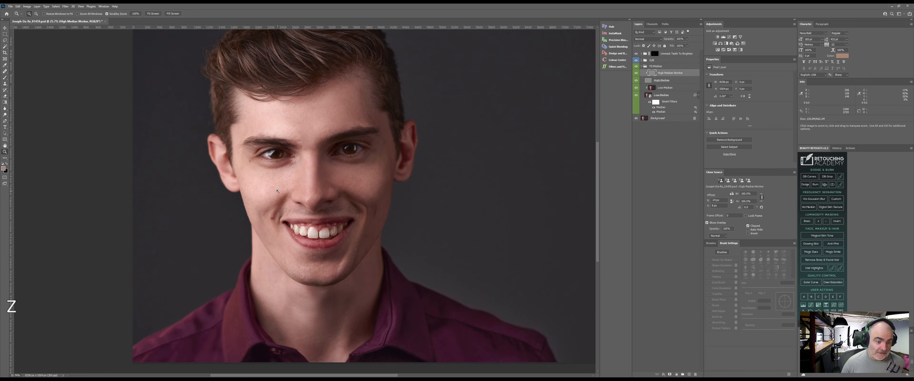
drag(278, 191, 332, 191)
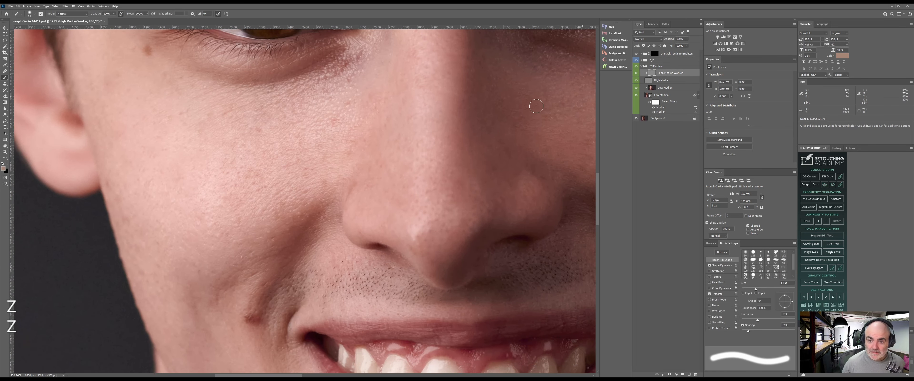
drag(268, 165, 259, 154)
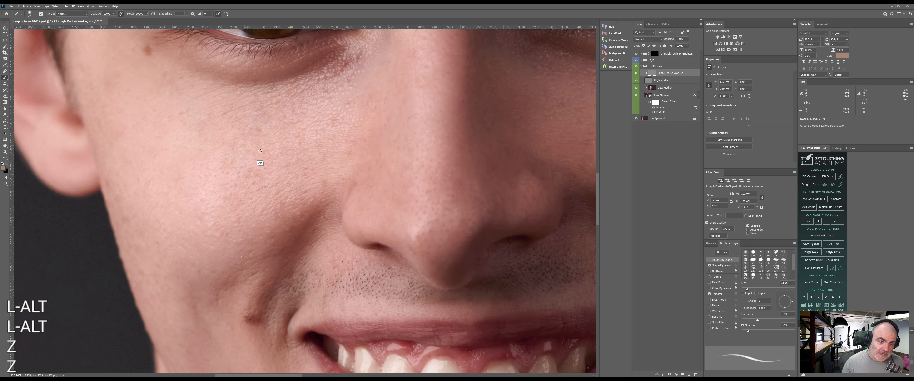
alt+click(260, 155)
click(251, 171)
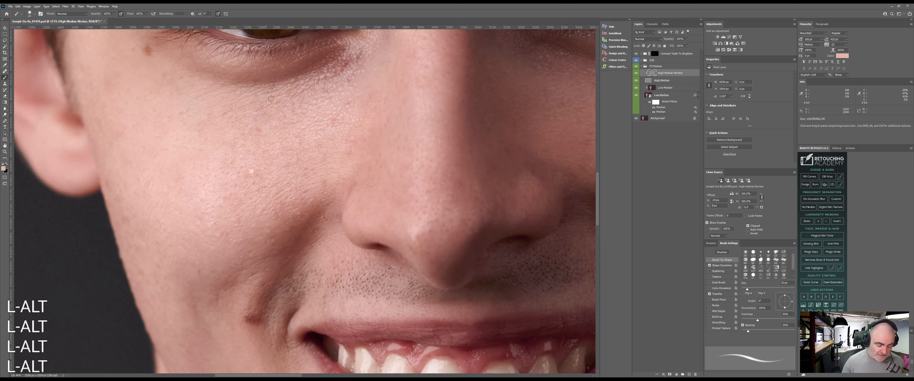
key(ctrl+z)
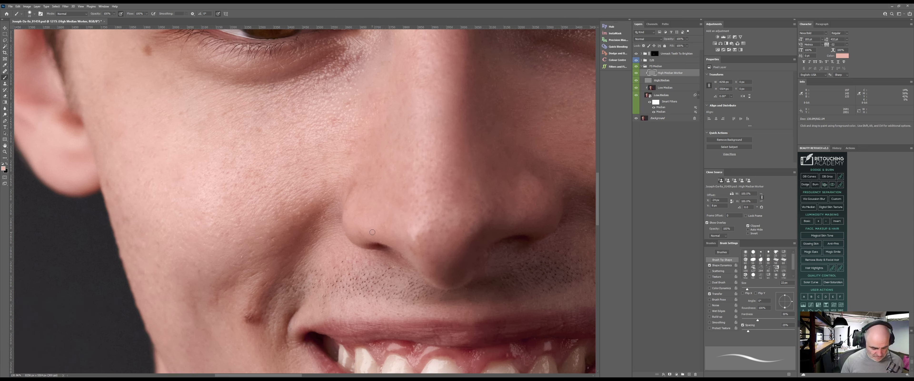
Step: Clone clean skin texture over the small blemishes in the middle of the picture's left cheek with the Clone Stamp tool
key(s)
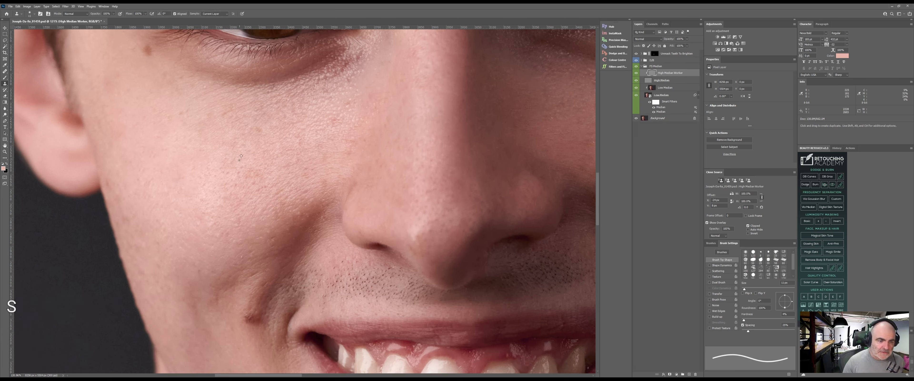
drag(260, 148, 263, 147)
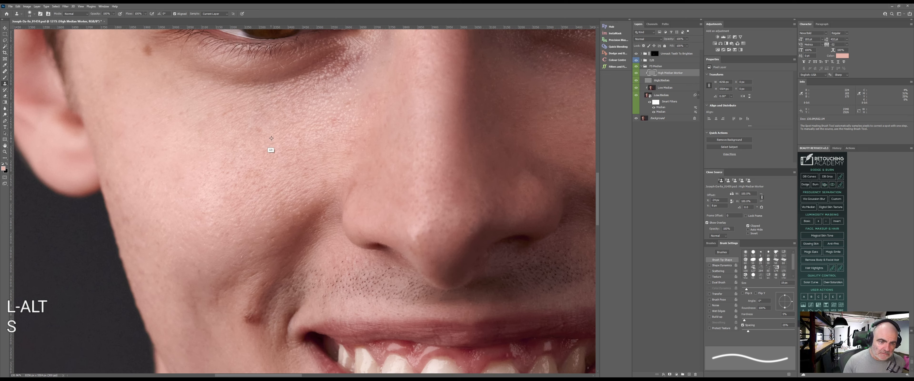
alt+click(331, 116)
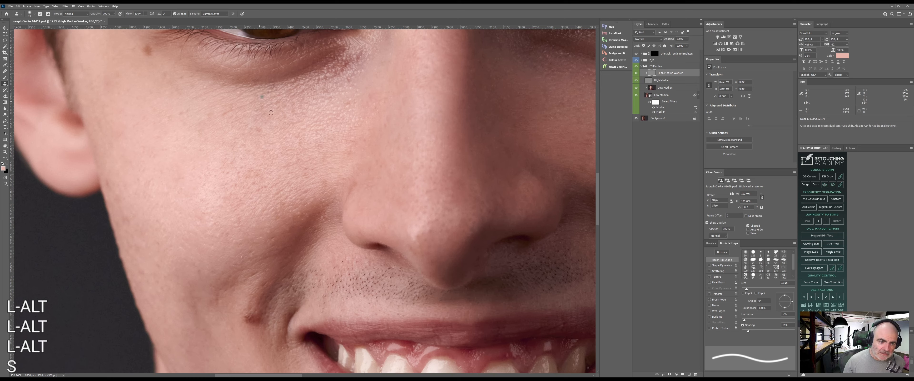
alt+click(243, 148)
click(246, 156)
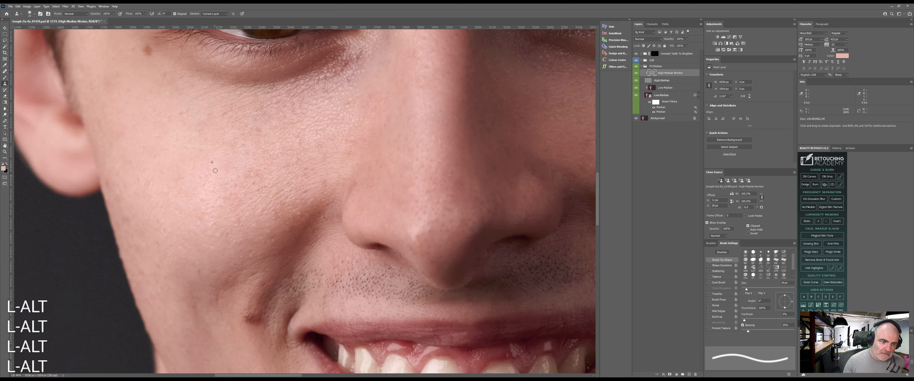
click(251, 171)
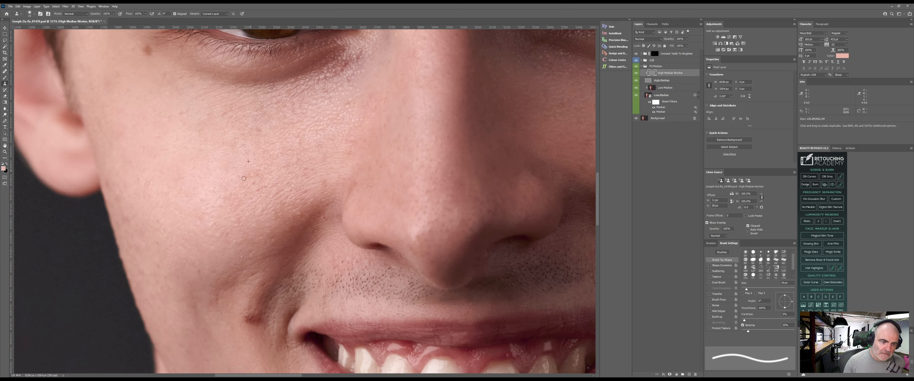
alt+click(266, 158)
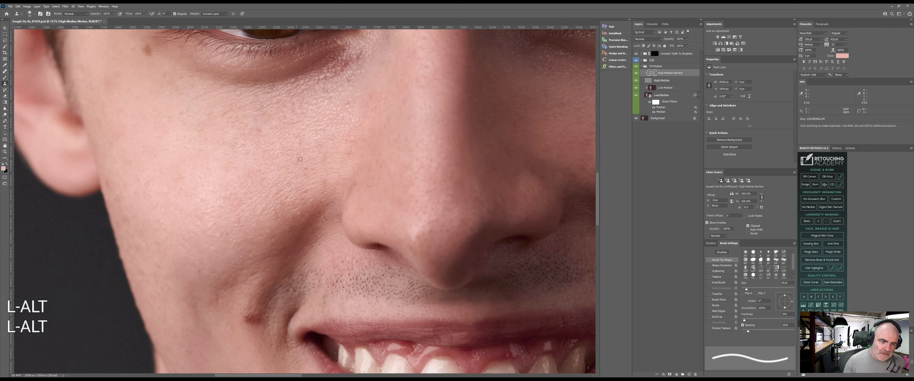
alt+click(271, 124)
click(257, 128)
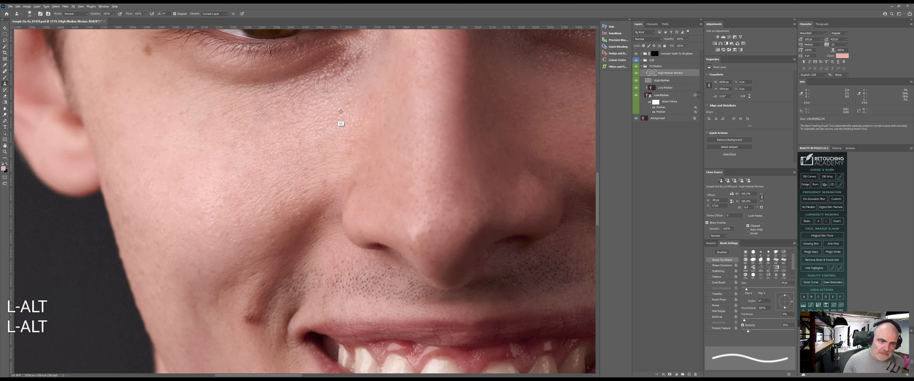
Step: Clone clean texture over the spots on the inner cheek, from beside the nose bridge down to mid-cheek
alt+click(341, 123)
click(351, 112)
alt+click(319, 141)
click(351, 142)
alt+click(308, 162)
click(310, 169)
alt+click(274, 187)
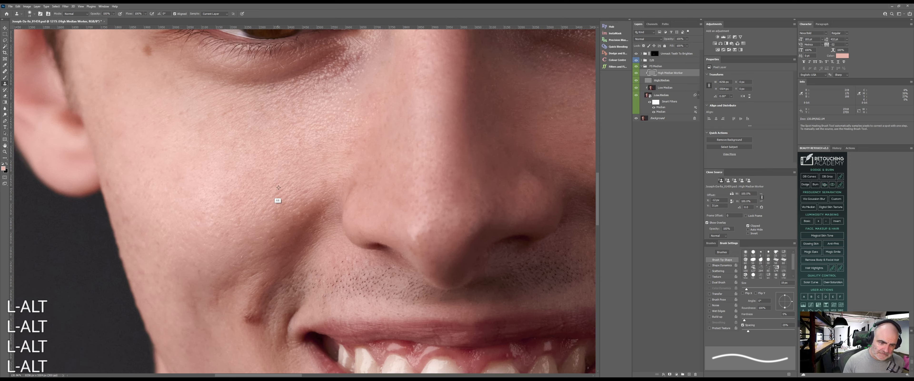
click(283, 204)
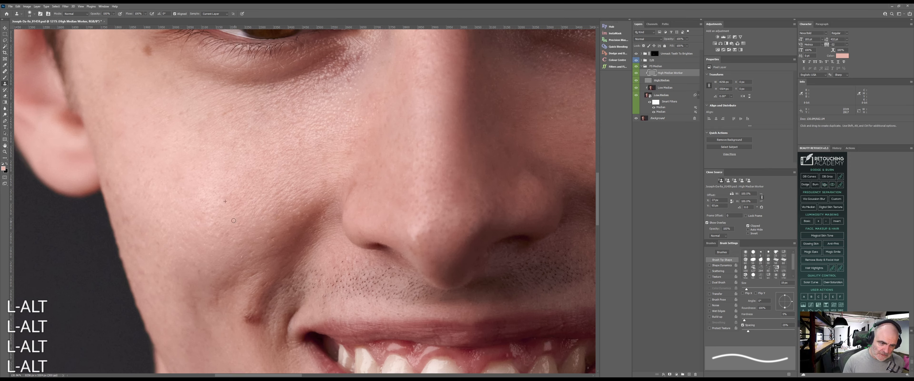
Step: Clone out the small spots on the lower cheek down towards the mole beside the mouth corner
alt+click(224, 221)
click(212, 221)
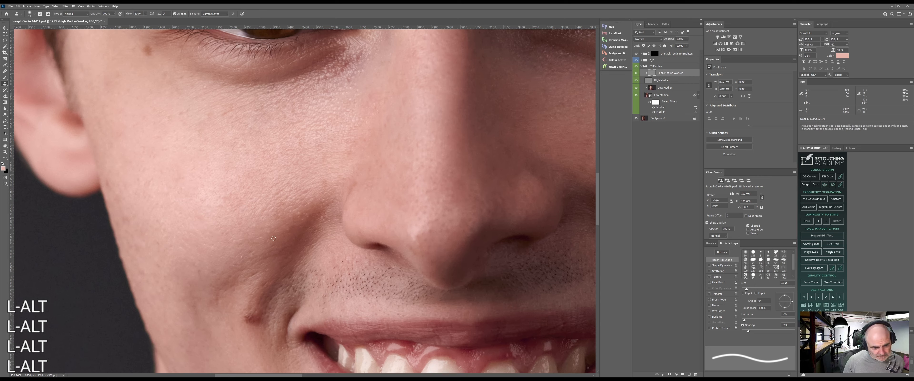
alt+click(281, 241)
click(270, 246)
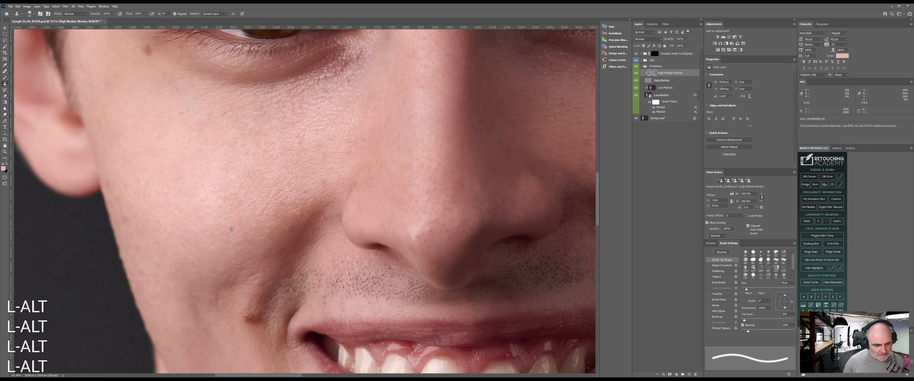
alt+click(275, 263)
click(265, 270)
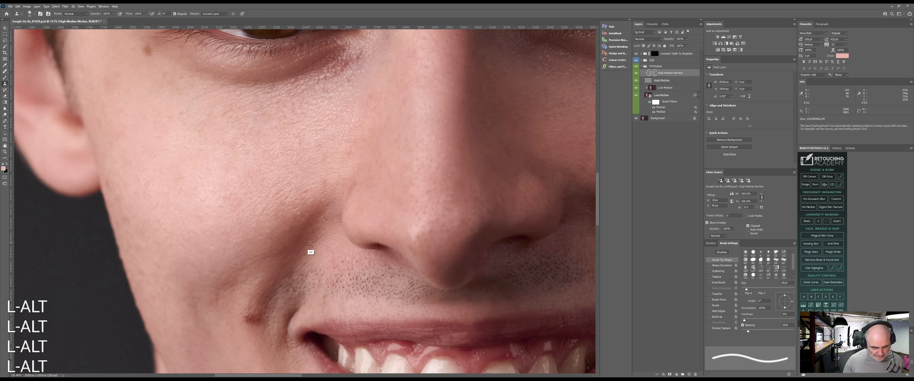
Step: Clone smooth skin texture over the blemishes along the smile fold beside the picture's left nostril
alt+click(311, 238)
click(315, 228)
alt+click(288, 248)
click(289, 235)
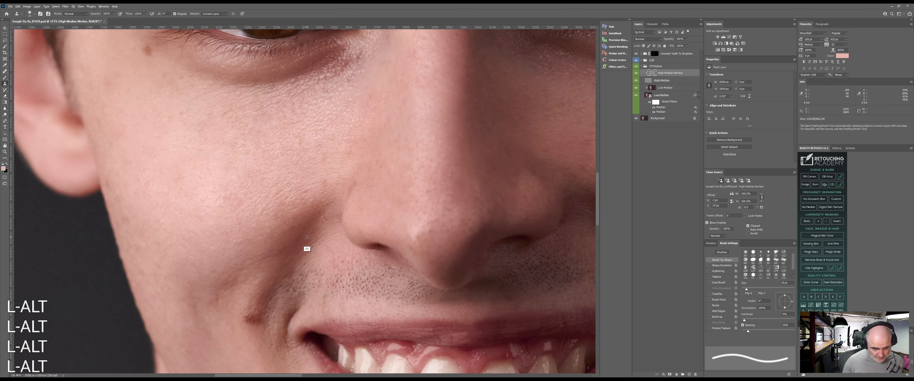
alt+click(306, 248)
drag(321, 238, 320, 225)
alt+click(306, 256)
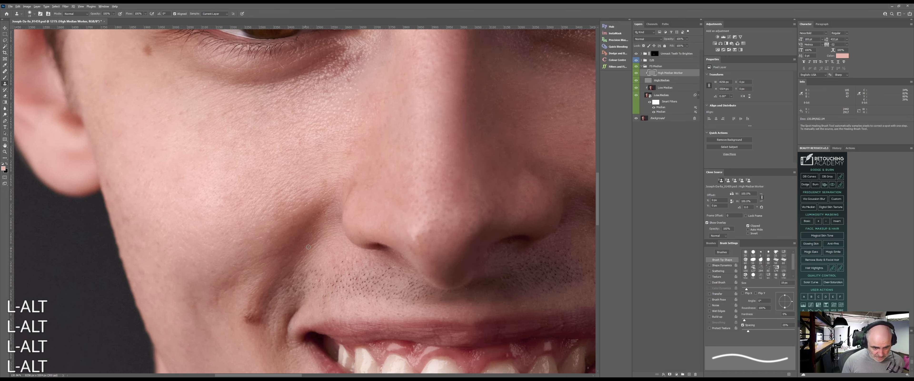
click(311, 248)
Step: Clone clean skin over the spots on the temple between the picture's left eye and the ear
mouse_move(256, 184)
mouse_down()
mouse_move(310, 201)
mouse_move(369, 254)
mouse_up()
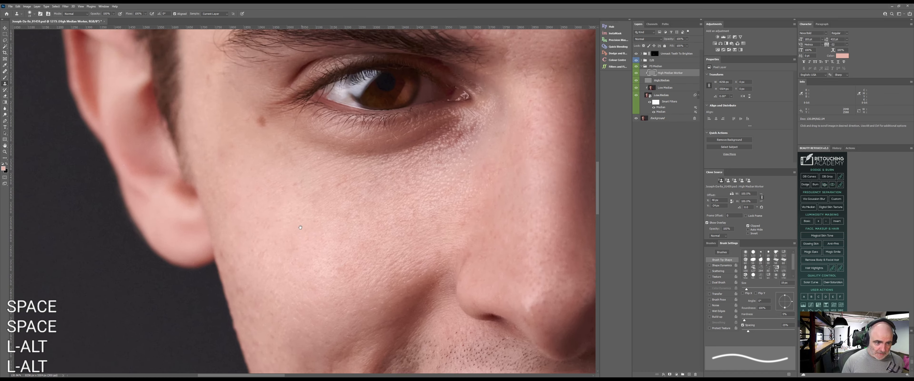
alt+click(214, 121)
click(219, 156)
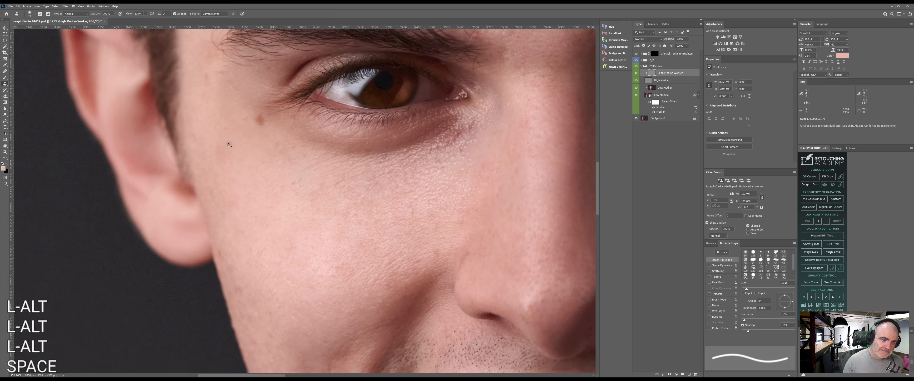
drag(207, 95, 227, 180)
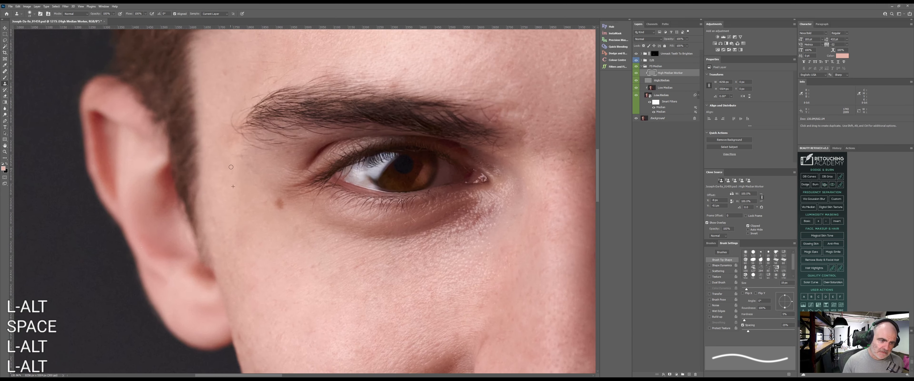
key(z)
alt+click(235, 164)
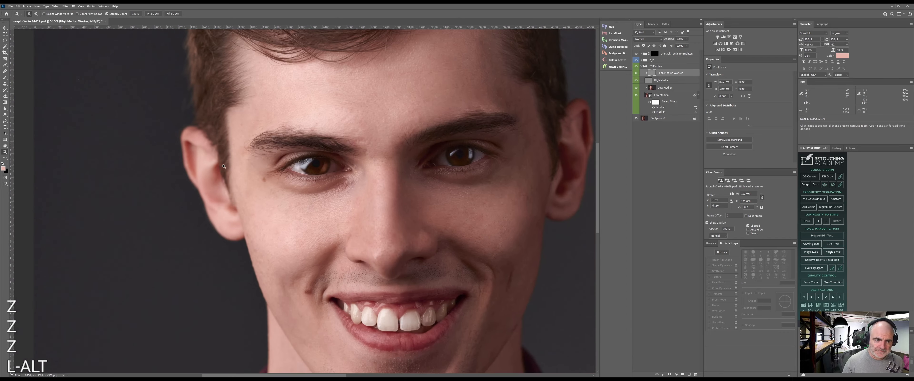
Step: Clone out the stray hairs and texture flaws between the eyebrows, beside the inner end of the picture's left eyebrow
drag(251, 171, 270, 175)
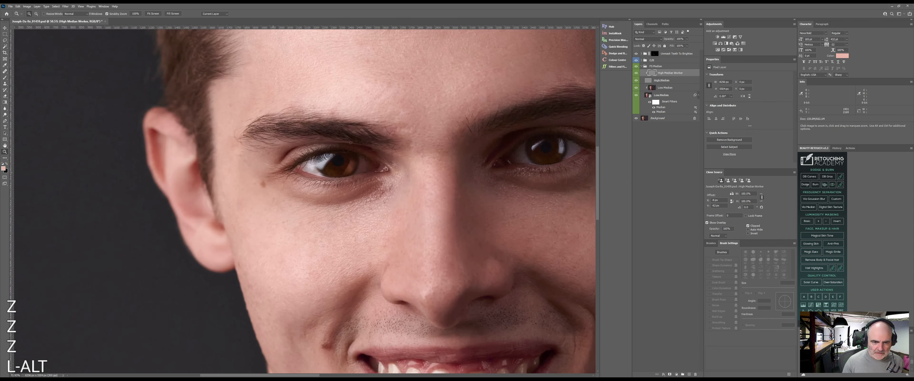
drag(406, 116, 410, 119)
alt+click(405, 115)
click(400, 128)
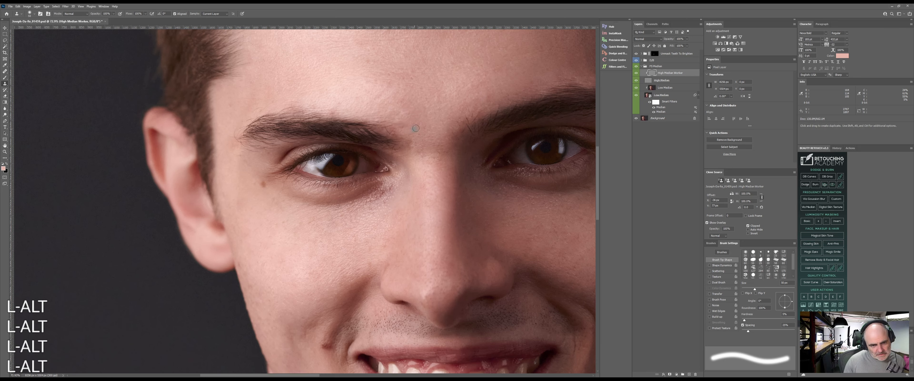
alt+click(422, 116)
click(400, 131)
alt+click(416, 133)
click(413, 137)
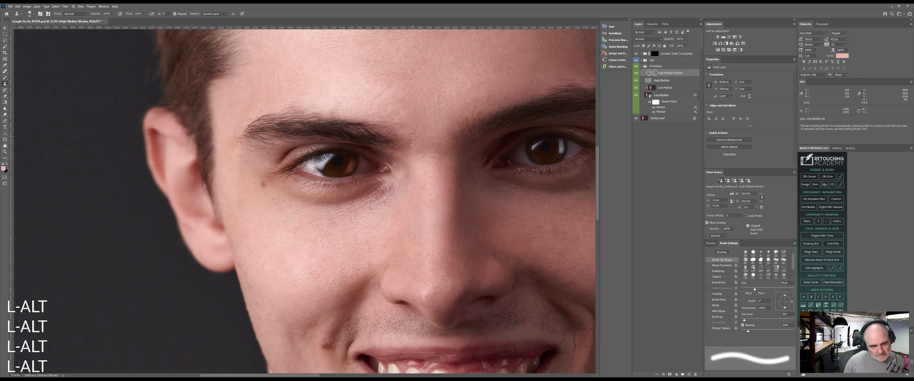
Step: Clone clean skin texture over the small blemishes on the forehead above the picture's left eyebrow
key(space)
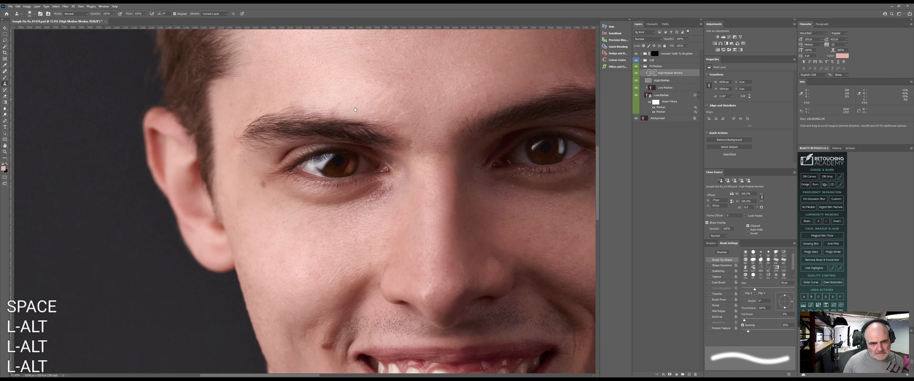
drag(408, 121, 342, 143)
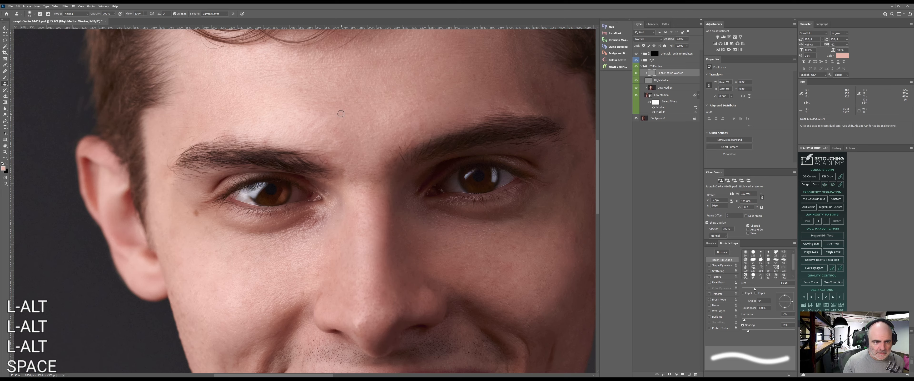
key(alt)
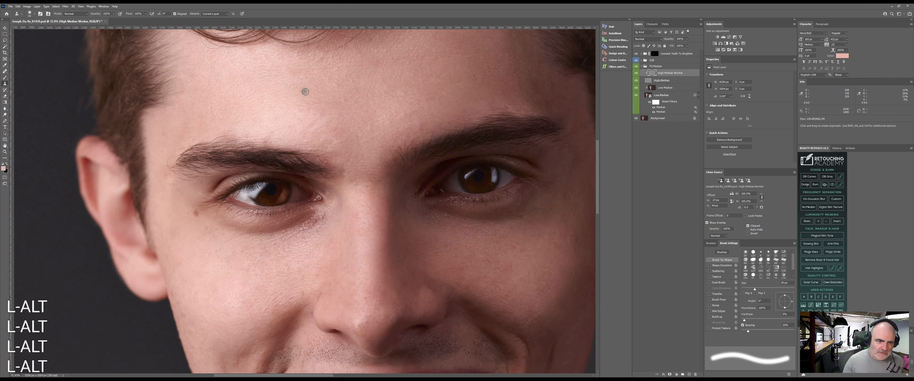
alt+click(293, 92)
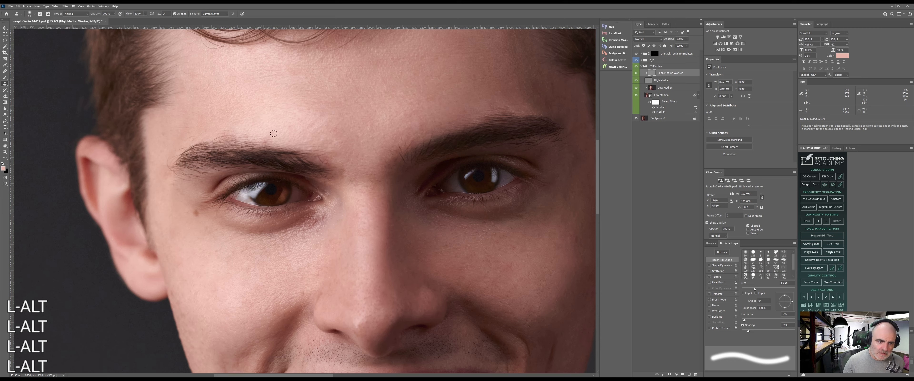
alt+click(276, 142)
key(alt)
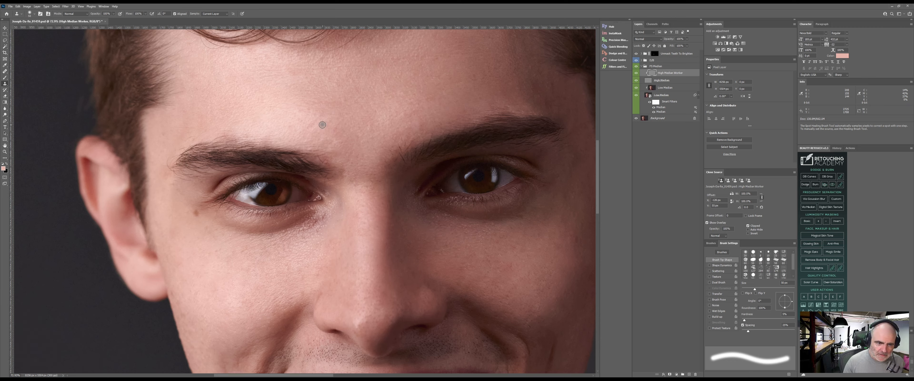
key(alt)
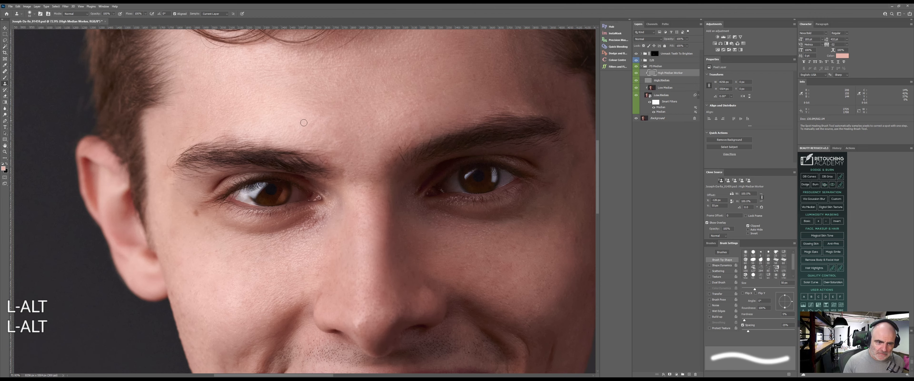
Step: Clone smooth skin over the spots on the picture's right cheek between the nose and mid-cheek
drag(430, 91, 299, 129)
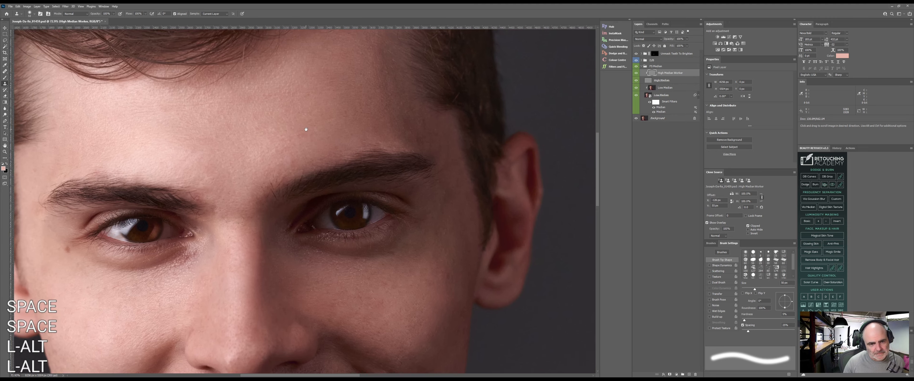
key(z)
key(z)
drag(343, 110, 295, 155)
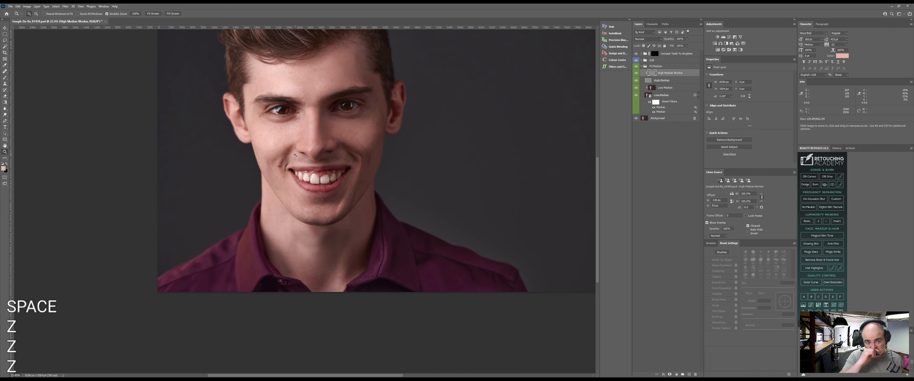
key(z)
drag(360, 137, 331, 209)
key(z)
drag(341, 177, 356, 175)
key(s)
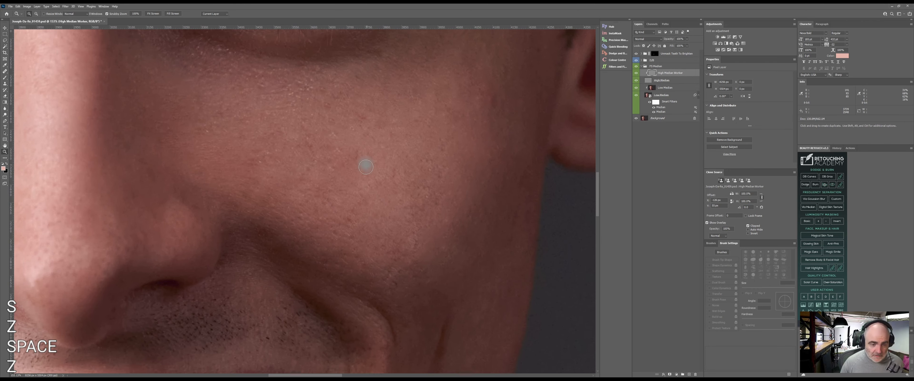
alt+click(351, 178)
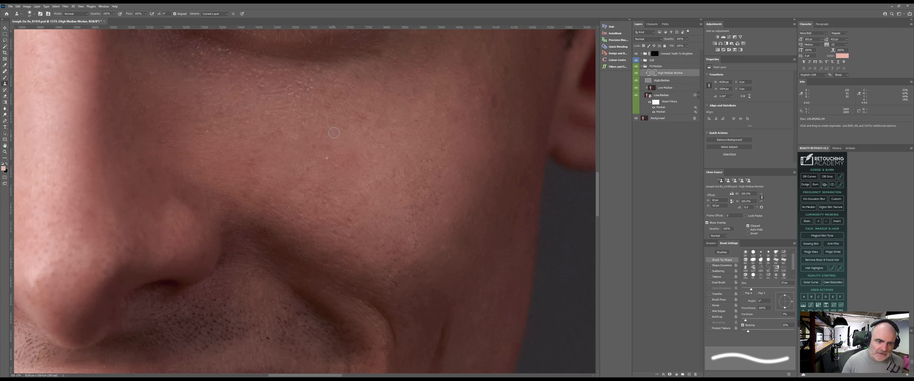
mouse_move(302, 121)
mouse_down()
mouse_move(307, 103)
mouse_move(329, 107)
mouse_move(300, 81)
mouse_move(290, 108)
mouse_move(265, 115)
mouse_move(269, 134)
mouse_up()
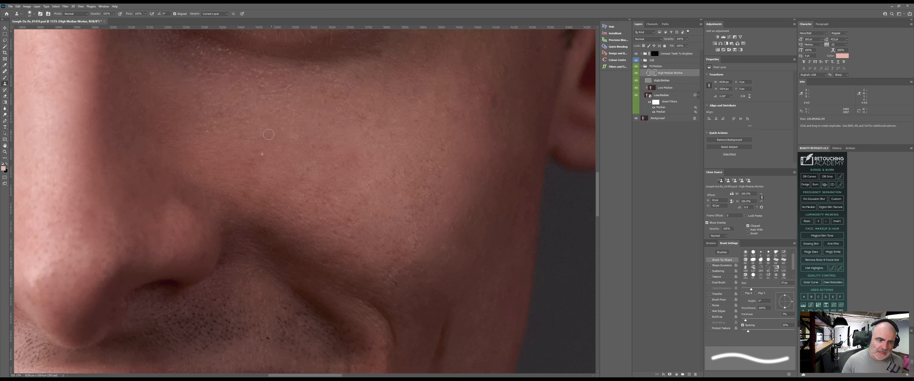
drag(284, 108, 222, 120)
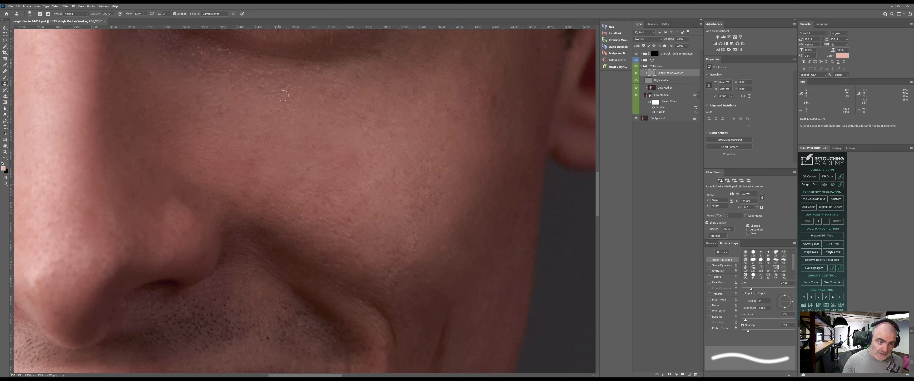
Step: Clone out the bright specks and texture flaws on the upper cheek just below the picture's right eye
click(283, 96)
click(262, 85)
click(259, 79)
click(219, 112)
drag(242, 91, 252, 74)
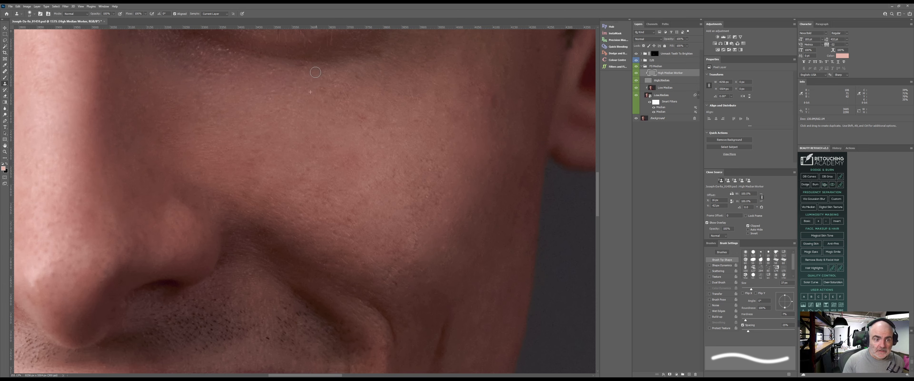
key(alt)
key(alt)
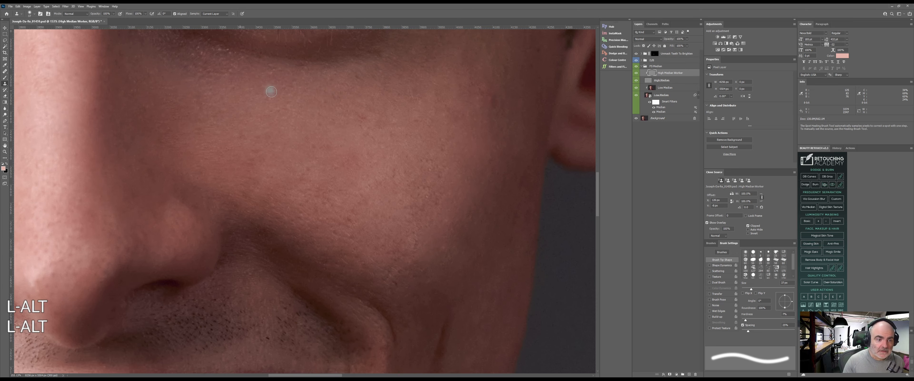
alt+click(223, 100)
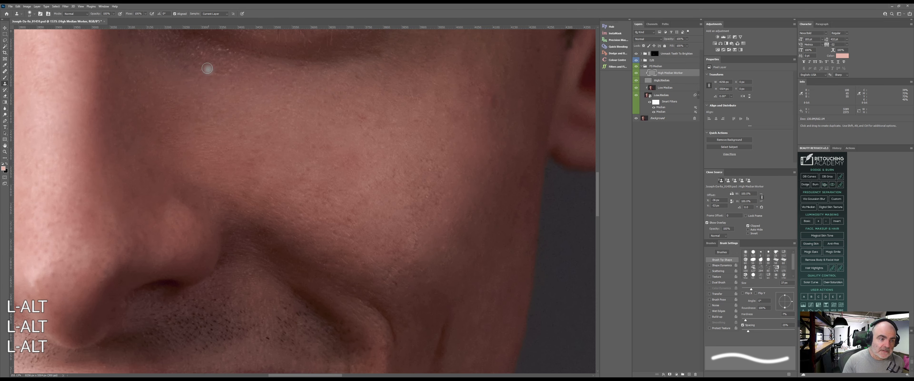
Step: Clone clean texture over the rough skin below the inner corner of the picture's right eye and beside the nose bridge
mouse_move(218, 102)
mouse_down()
mouse_move(351, 212)
mouse_move(358, 240)
mouse_up()
alt+click(362, 161)
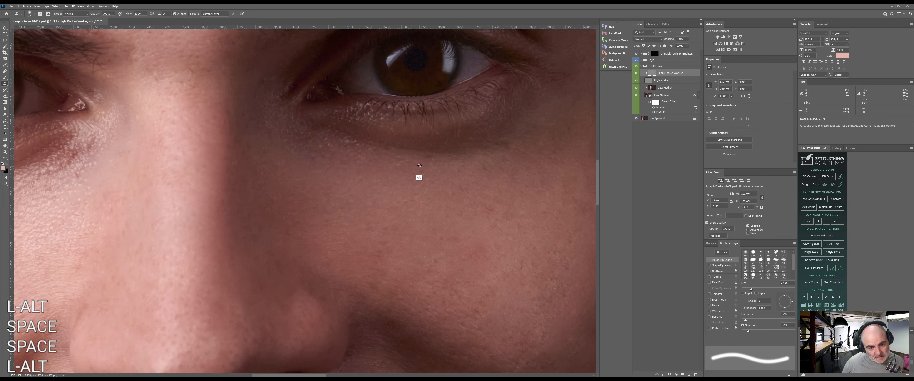
alt+click(370, 176)
mouse_move(359, 155)
mouse_down()
mouse_move(330, 145)
mouse_move(353, 141)
mouse_move(361, 147)
mouse_move(328, 142)
mouse_up()
alt+click(334, 164)
alt+click(368, 209)
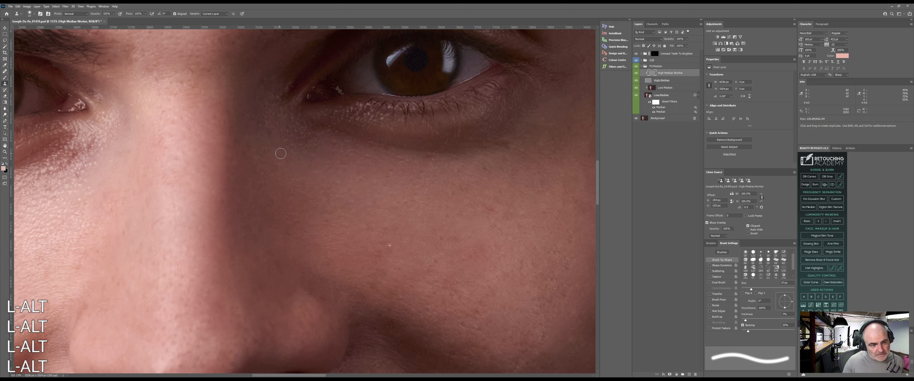
alt+click(280, 167)
drag(264, 157, 259, 174)
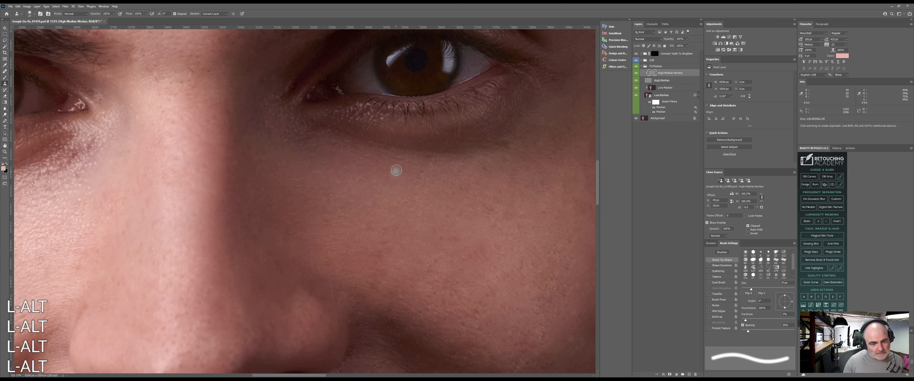
Step: Clone out the remaining spots across the picture's right cheek above and beside the smile fold
key(z)
drag(434, 238, 285, 237)
key(space)
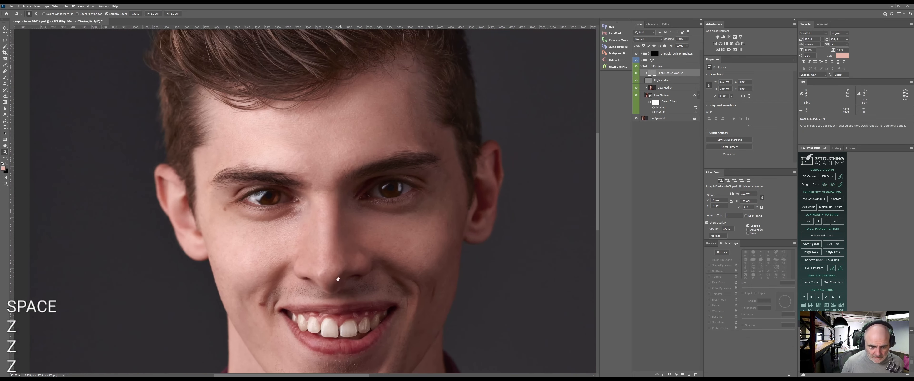
drag(337, 278, 282, 215)
key(z)
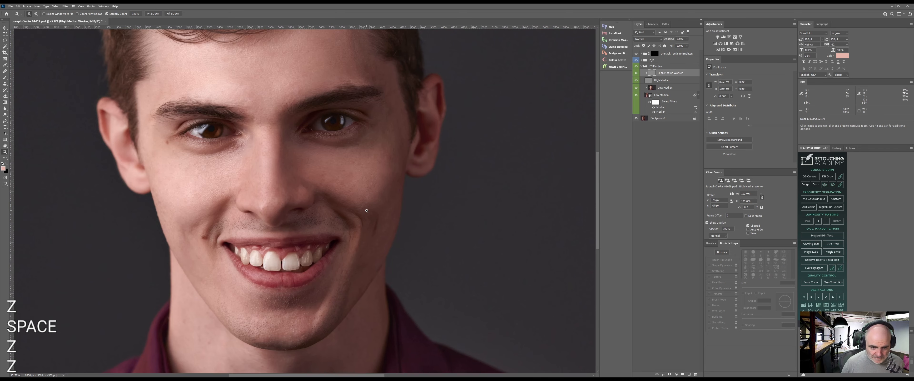
mouse_move(367, 210)
mouse_down()
mouse_move(388, 206)
mouse_move(368, 222)
mouse_move(364, 193)
mouse_move(388, 182)
mouse_move(375, 150)
mouse_up()
key(s)
alt+click(363, 215)
alt+click(358, 221)
alt+click(337, 203)
alt+click(373, 195)
alt+click(374, 175)
alt+click(392, 152)
alt+click(355, 152)
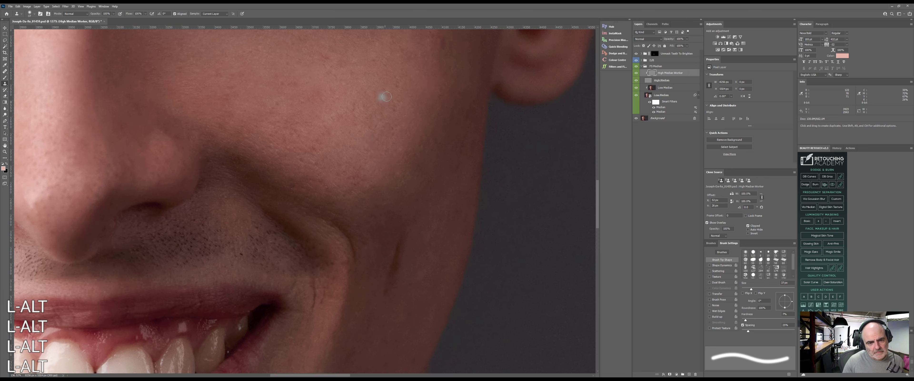
Step: Clone smooth skin texture over the flaws along the upper edge of the smile fold on the picture's right
alt+click(303, 150)
mouse_move(315, 148)
mouse_down()
mouse_move(297, 161)
mouse_move(308, 154)
mouse_move(326, 197)
mouse_move(272, 182)
mouse_up()
alt+click(300, 131)
alt+click(269, 182)
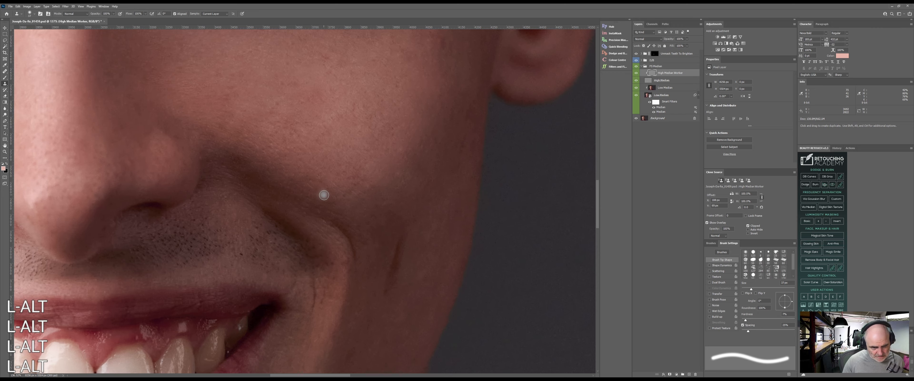
drag(329, 199, 332, 202)
Step: Clone clean skin over the spots on the outer cheek towards the picture's right ear
key(space)
drag(306, 130, 284, 205)
key(z)
mouse_move(320, 171)
mouse_down()
mouse_move(284, 170)
mouse_move(318, 170)
mouse_up()
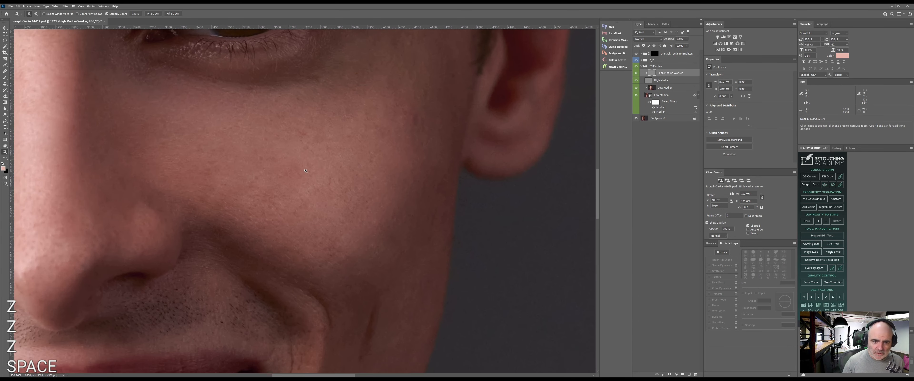
alt+click(413, 143)
drag(416, 125, 409, 119)
alt+click(413, 103)
Step: Clone out the texture blemishes on the temple and forehead above the picture's right eyebrow
key(space)
drag(444, 185, 195, 199)
key(z)
key(space)
drag(199, 198, 251, 193)
key(z)
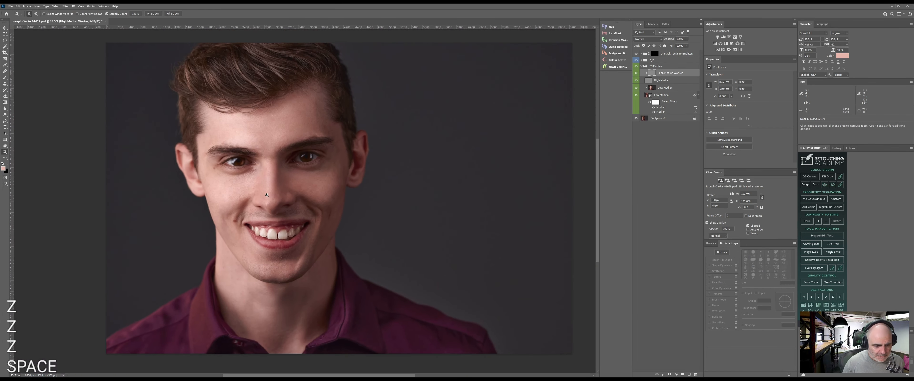
key(space)
drag(308, 204, 301, 201)
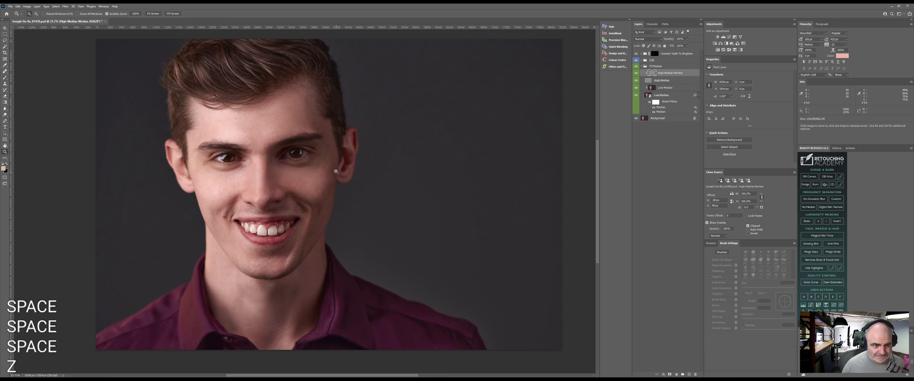
drag(322, 125, 321, 115)
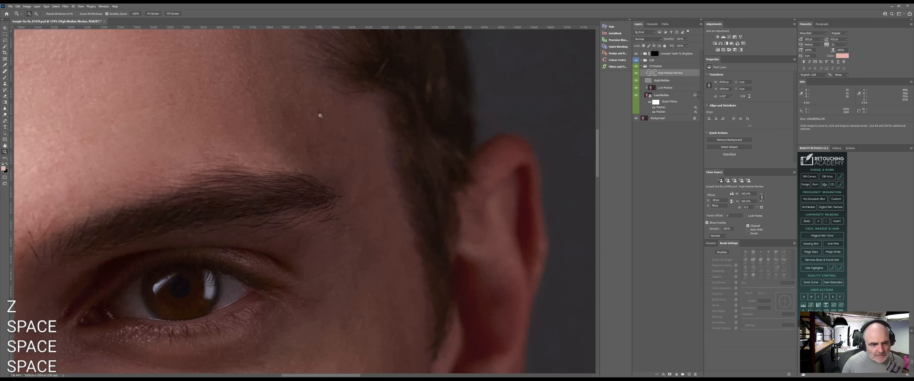
key(s)
alt+click(330, 127)
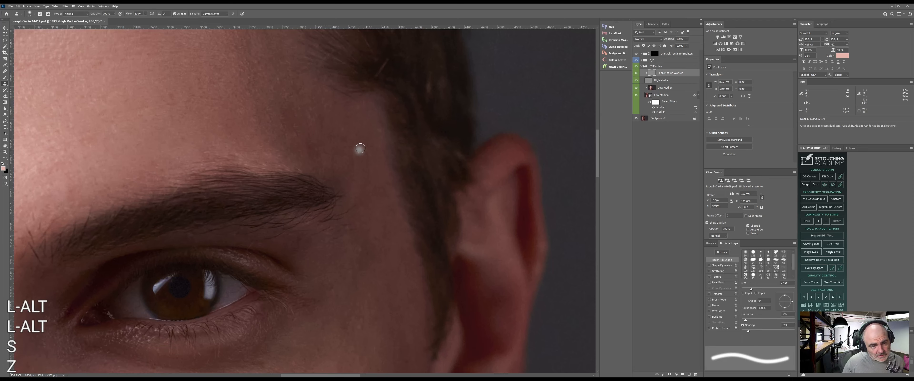
alt+click(272, 103)
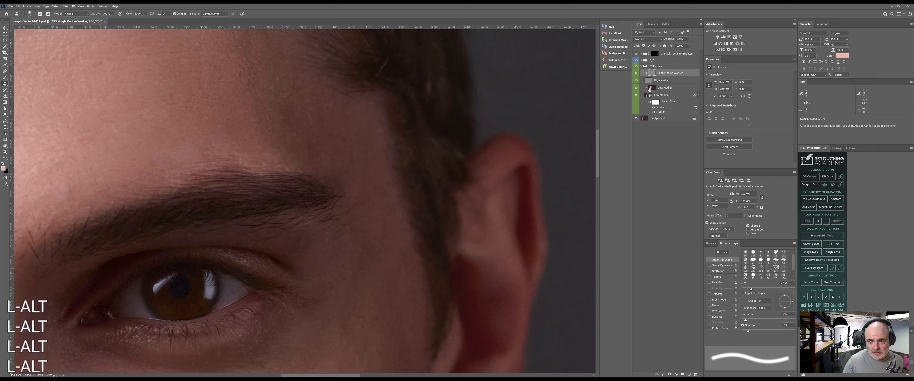
Step: Blend the skin tones on the forehead above the picture's right eyebrow with the Mixer Brush on the low-frequency median layer
click(666, 88)
key(v)
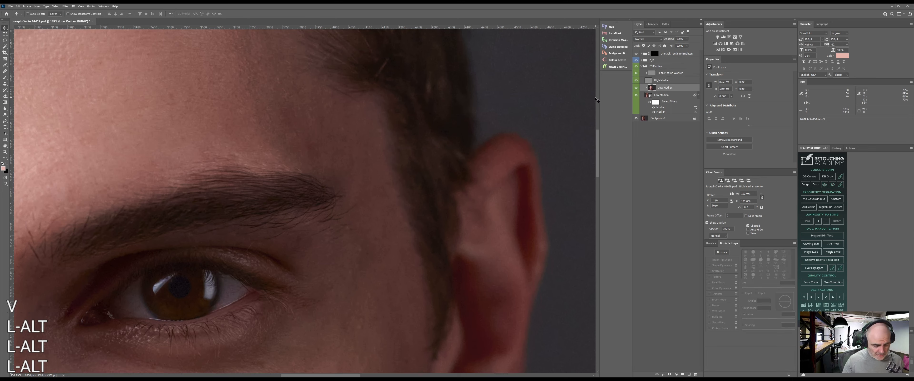
key(w)
key(b)
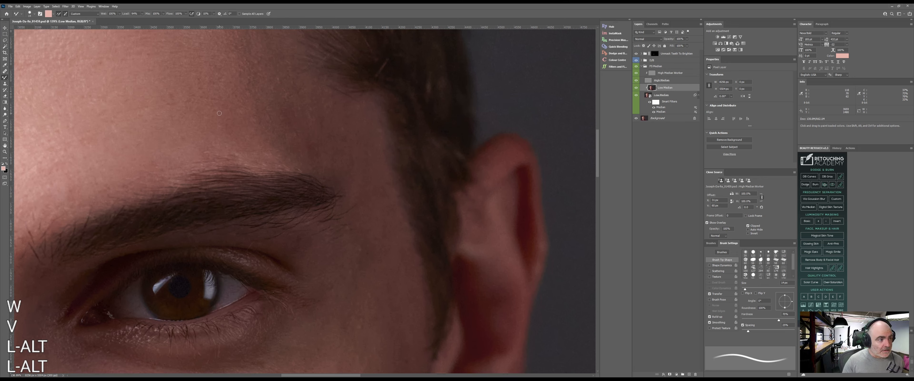
mouse_move(250, 122)
mouse_down()
mouse_move(271, 132)
mouse_move(266, 60)
mouse_up()
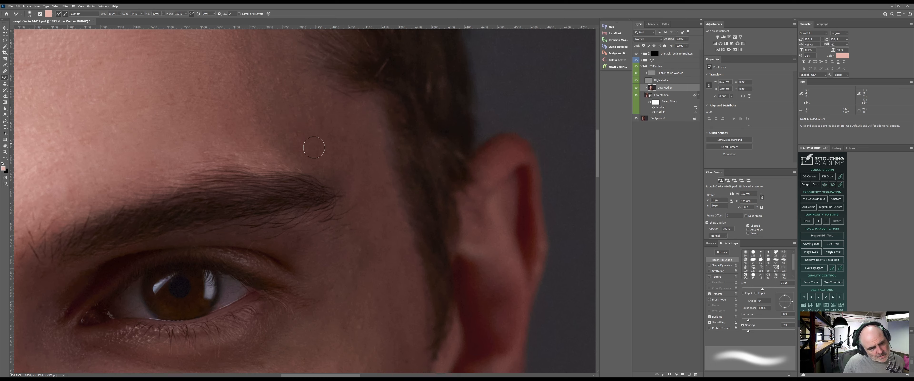
Step: Collapse the FS Median layer group
key(z)
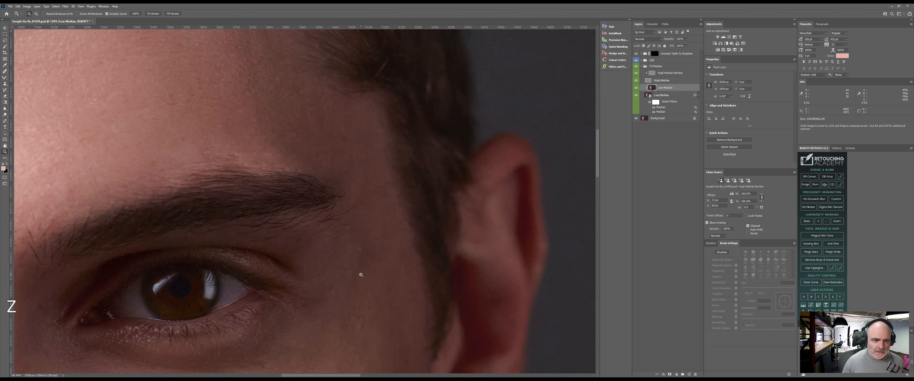
click(314, 274)
mouse_move(314, 274)
mouse_down()
mouse_move(292, 263)
mouse_move(263, 281)
mouse_move(354, 220)
mouse_up()
key(space)
key(z)
drag(340, 252, 286, 203)
key(space)
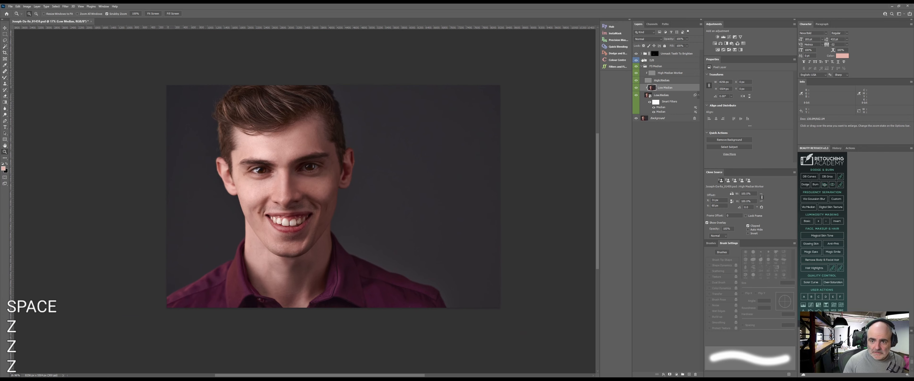
click(641, 66)
click(675, 55)
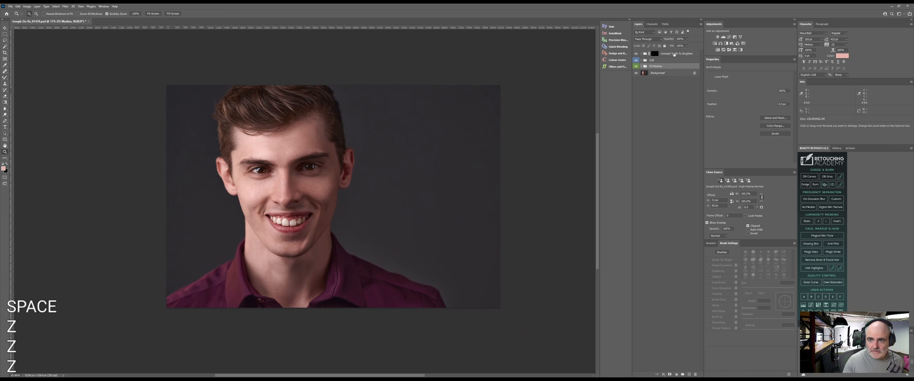
ctrl+click(668, 61)
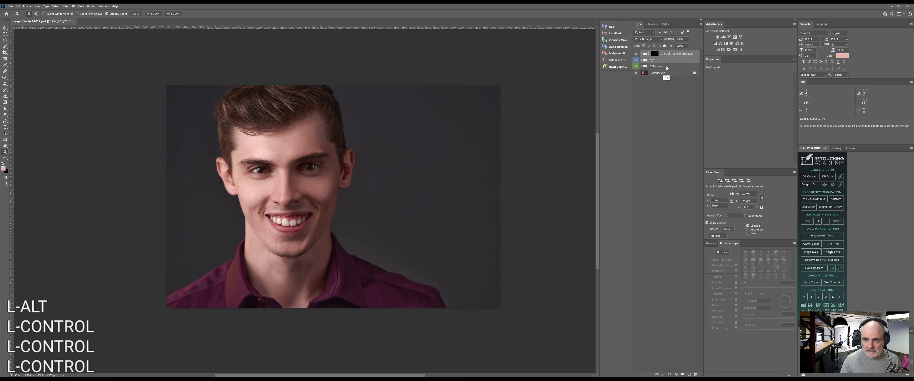
right_click(667, 67)
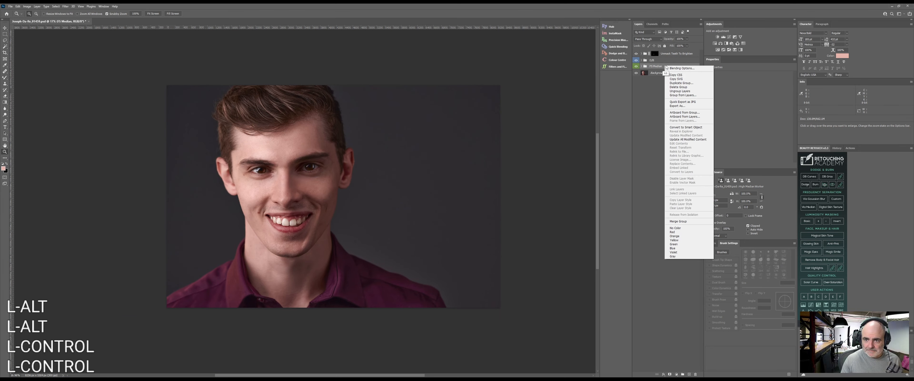
scroll(666, 68, up, 10)
click(668, 60)
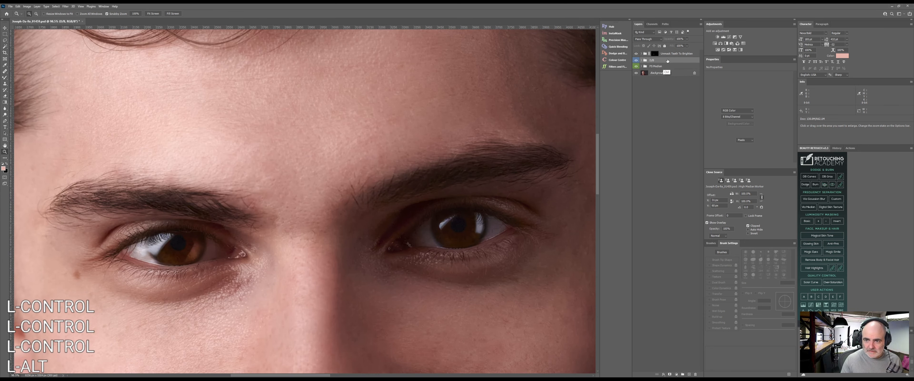
Step: Gather the teeth-brightening, dodge-and-burn and FS Median groups into one new group, keeping the default name and settings
click(667, 67)
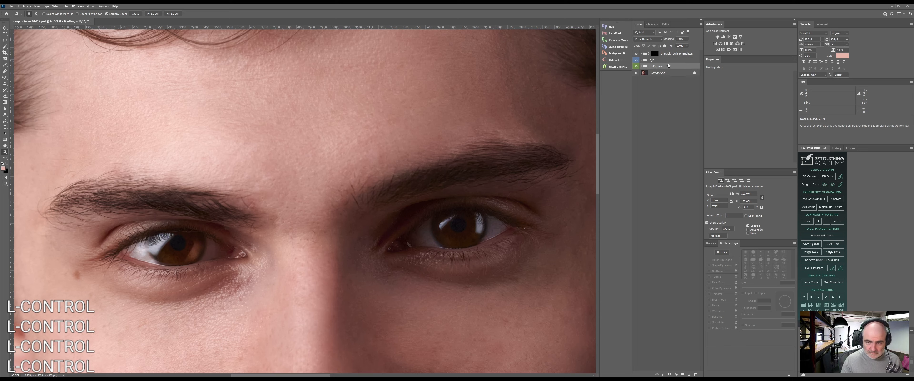
ctrl+click(670, 61)
ctrl+click(674, 54)
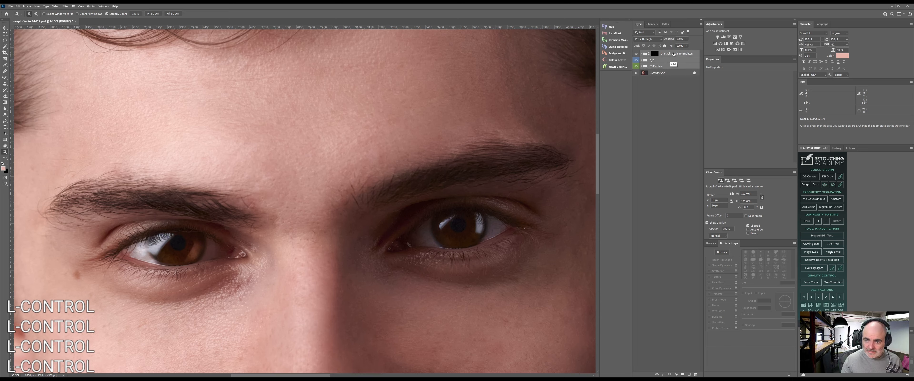
right_click(670, 53)
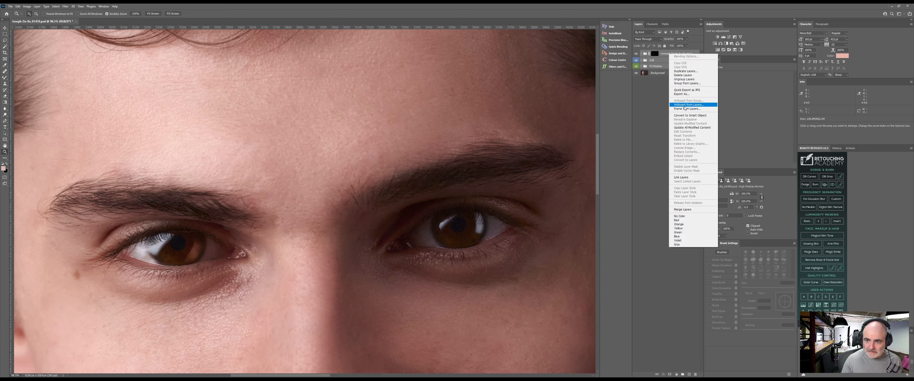
click(689, 84)
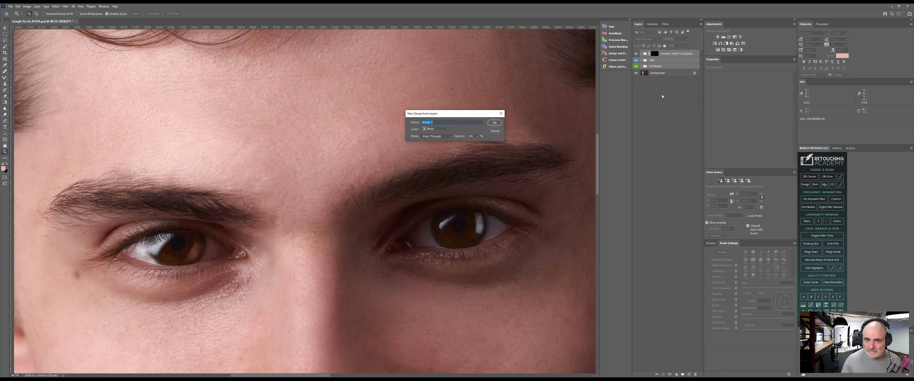
click(495, 122)
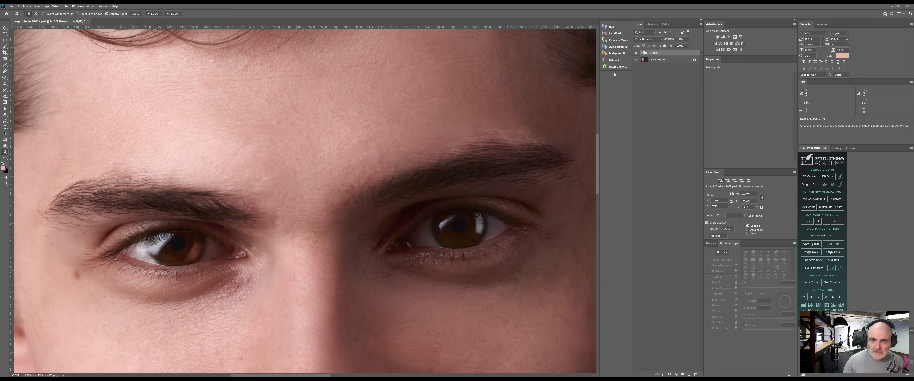
Step: Compare the whole portrait before and after retouching by repeatedly hiding and showing the combined group
key(z)
drag(412, 195, 402, 189)
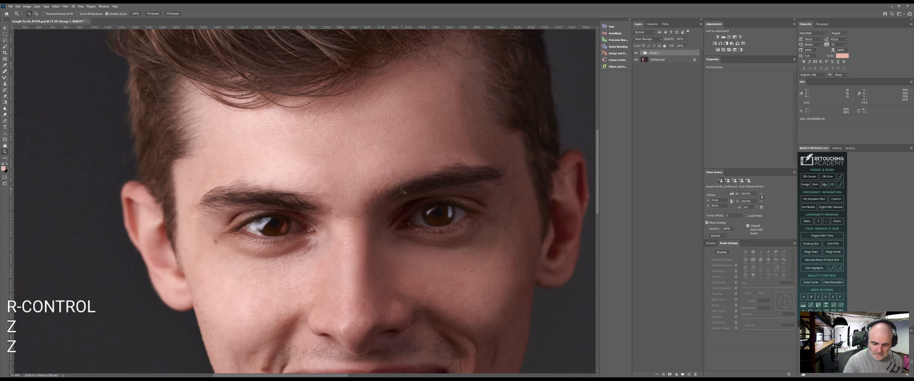
key(ctrl+0)
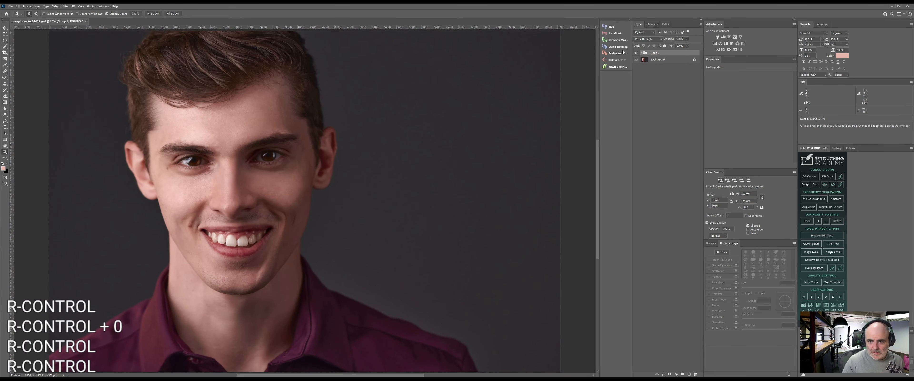
click(636, 53)
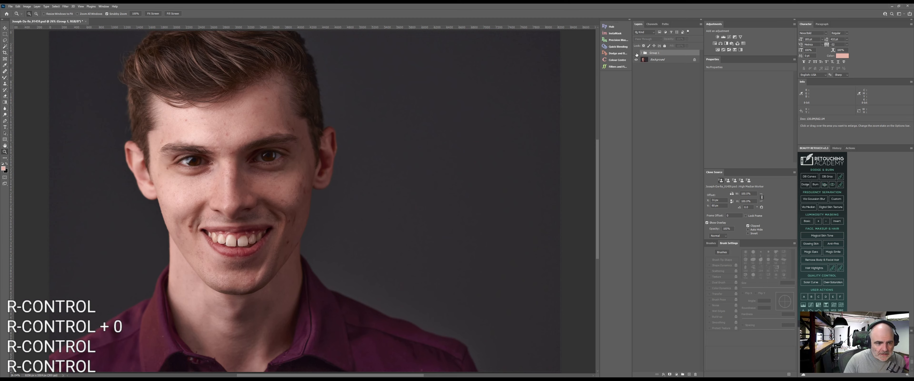
click(636, 53)
click(636, 53)
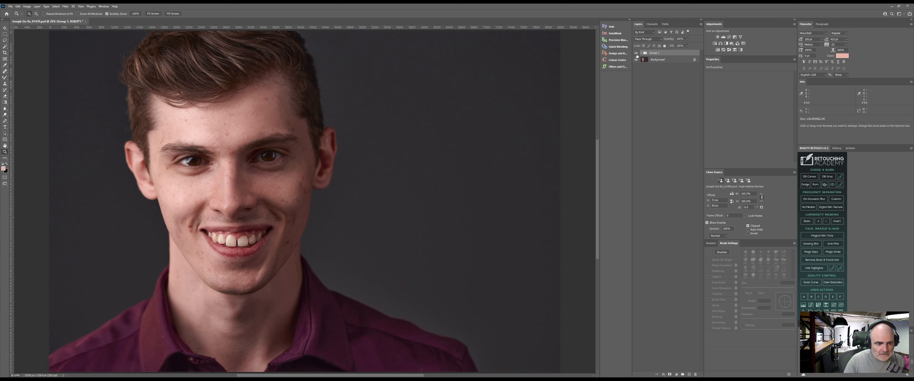
click(636, 53)
click(636, 53)
click(637, 53)
click(636, 53)
click(637, 59)
click(636, 59)
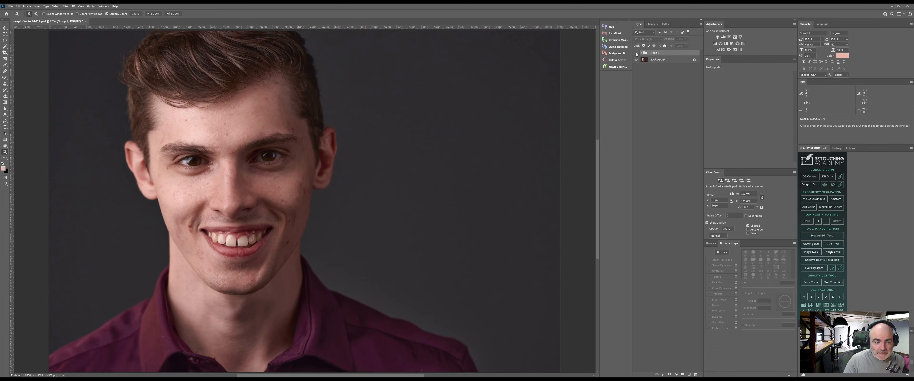
click(636, 53)
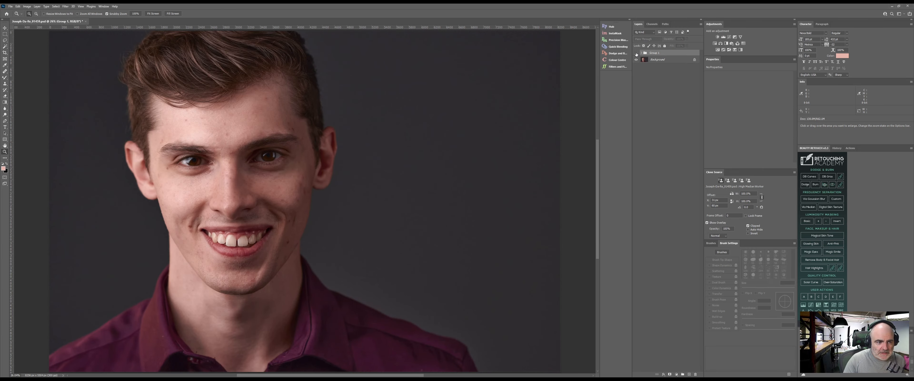
click(636, 53)
click(636, 54)
click(636, 53)
click(637, 53)
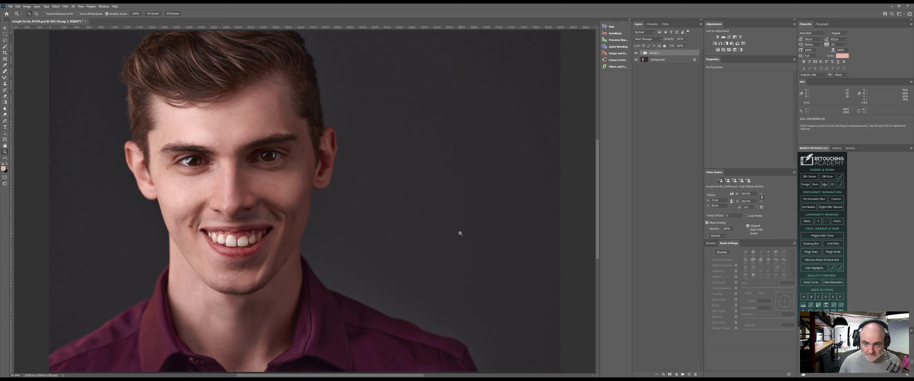
key(F10)
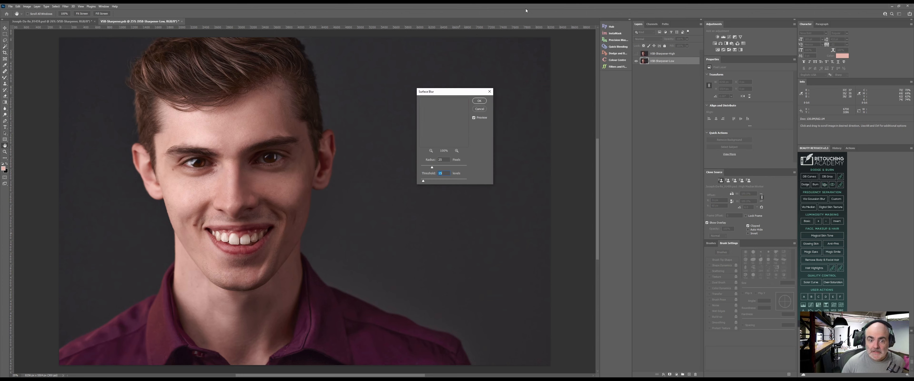
click(482, 100)
click(481, 100)
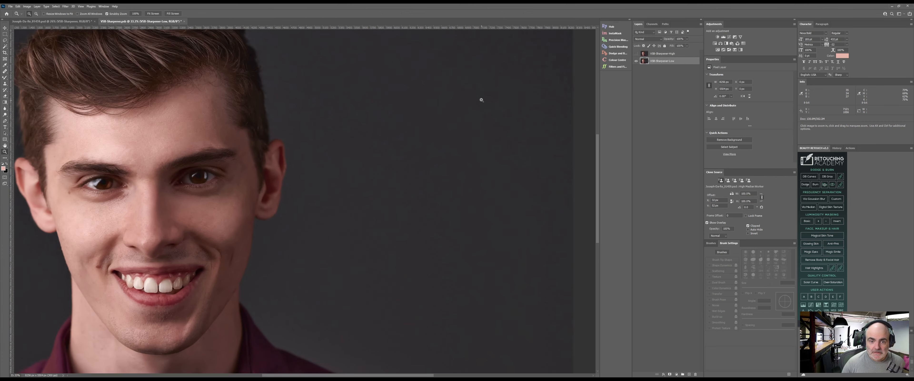
drag(539, 95, 506, 108)
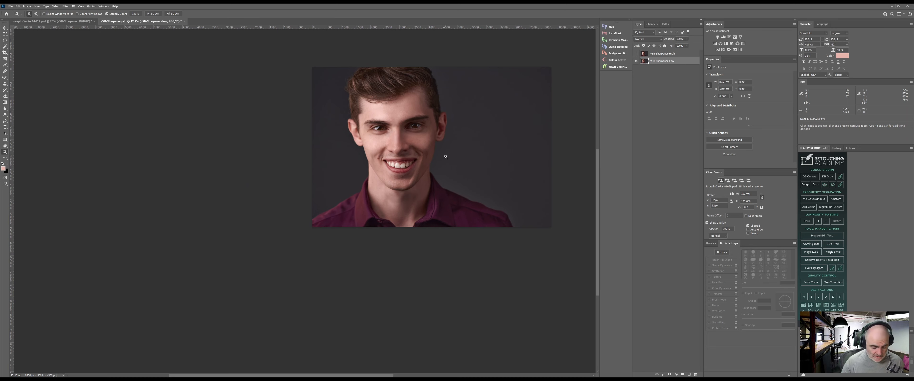
click(184, 22)
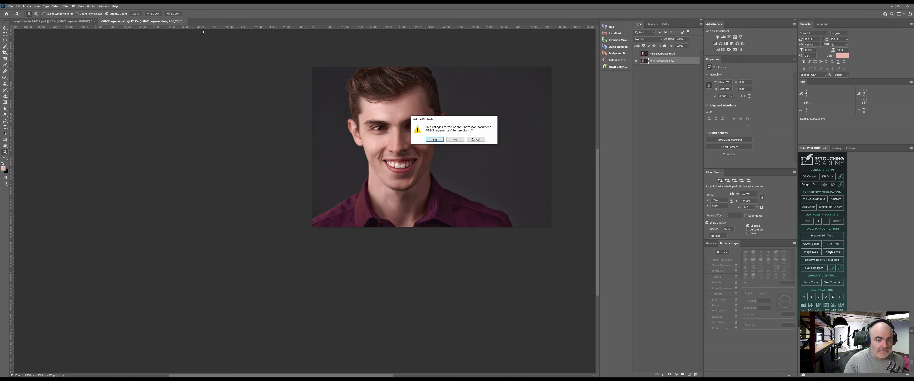
click(476, 139)
click(475, 139)
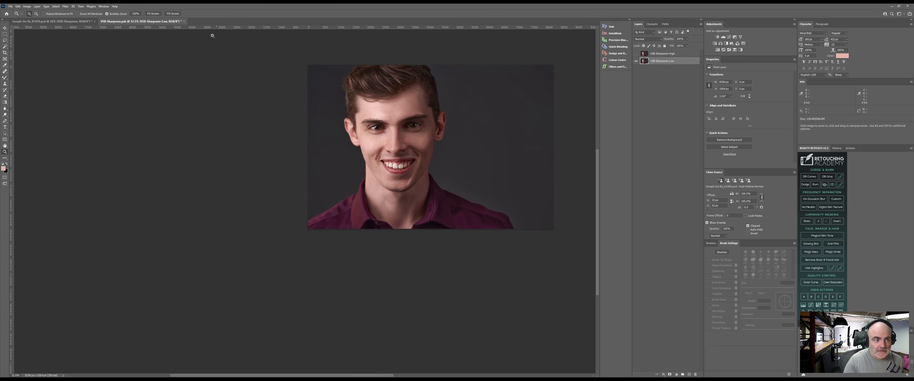
key(ctrl+w)
click(450, 140)
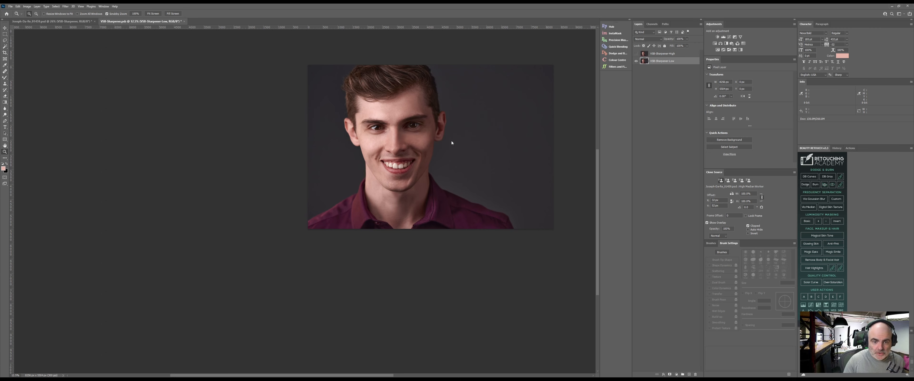
drag(687, 54, 696, 373)
Step: Create the masked sharpener layer above the combined group with the sharpening action, accepting the proposed Surface Blur settings
key(F10)
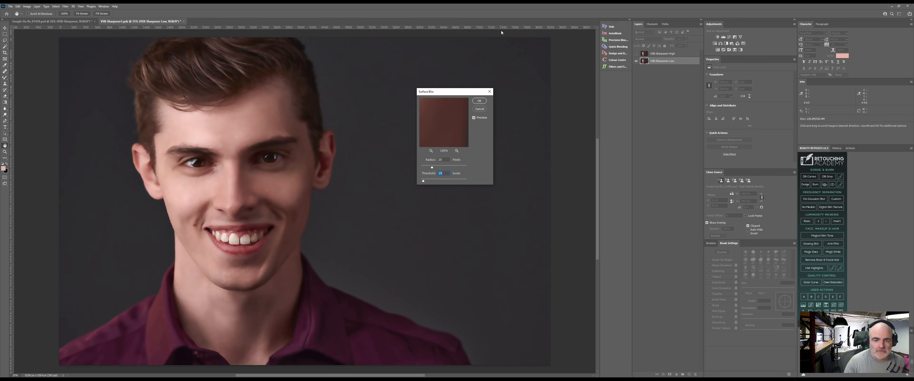
click(480, 102)
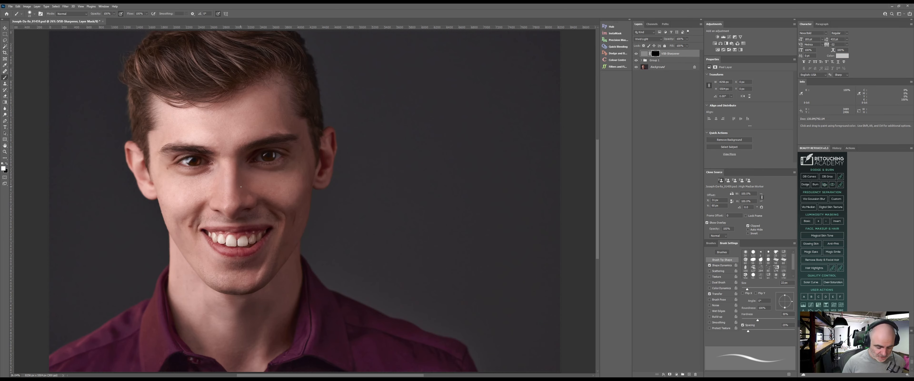
Step: Reveal the sharpening over the eyes and hair by painting white on the sharpener layer's mask, with the brush flow reduced to 50%
key(b)
key(z)
key(z)
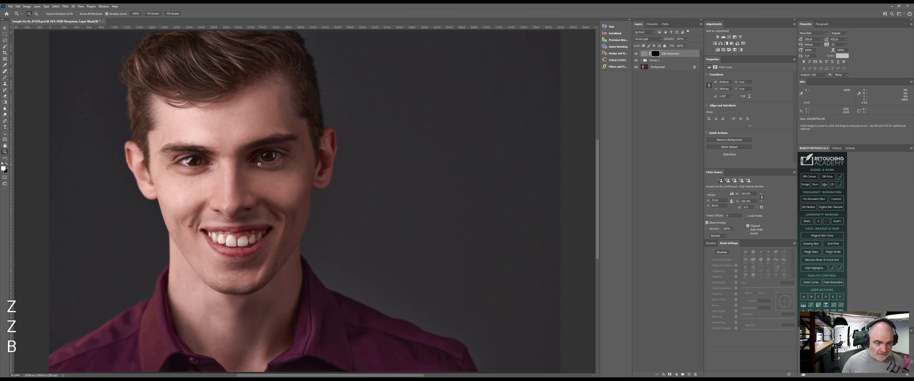
click(276, 165)
mouse_move(277, 165)
mouse_down()
mouse_move(260, 166)
mouse_move(375, 192)
mouse_up()
key(space)
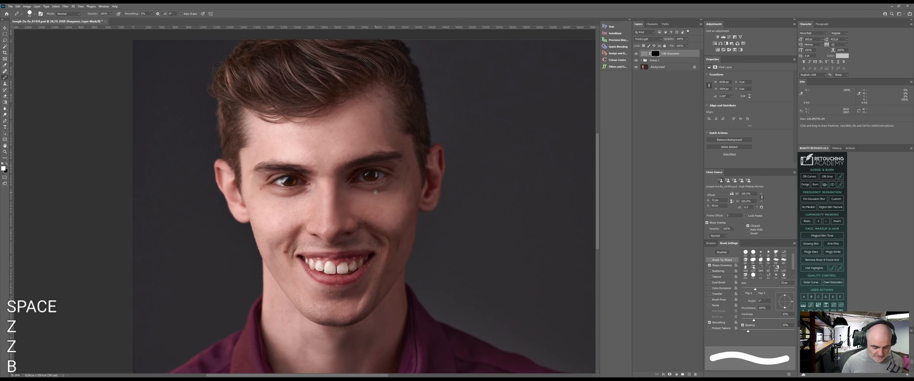
key(b)
key(alt)
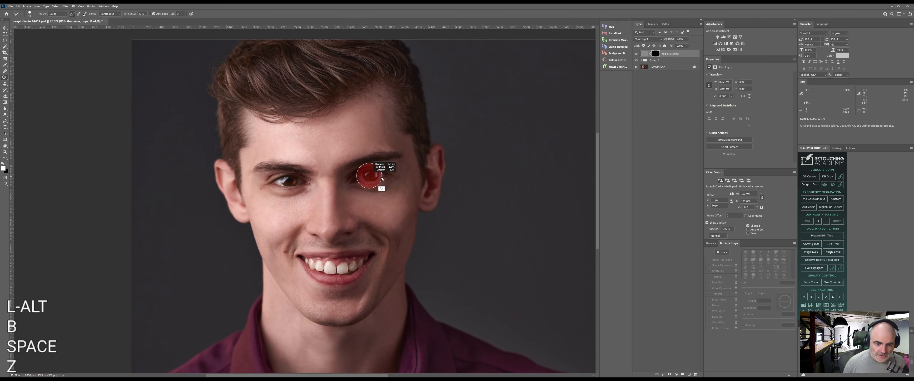
key(b)
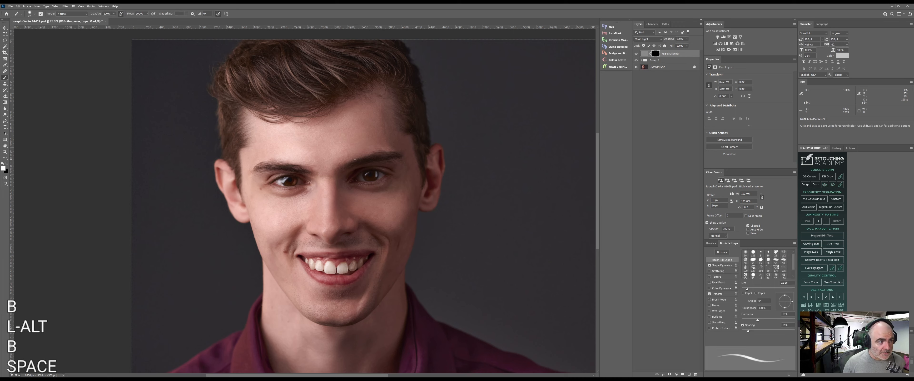
mouse_move(364, 181)
mouse_down()
mouse_move(384, 175)
mouse_move(375, 176)
mouse_up()
key(shift+5)
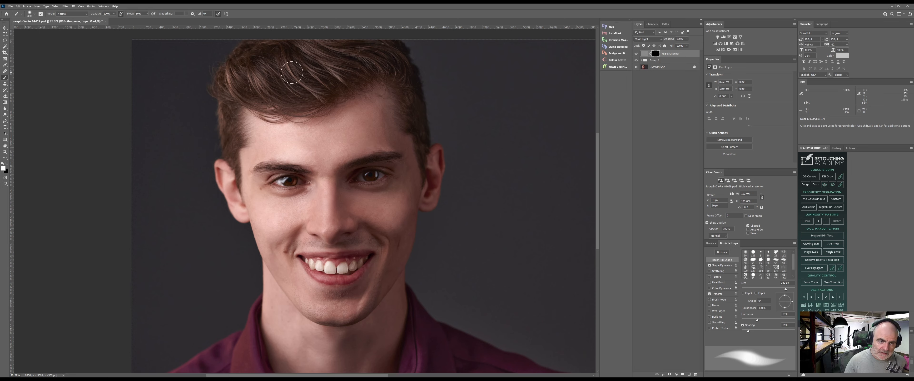
drag(294, 74, 316, 86)
mouse_move(302, 63)
mouse_down()
mouse_move(261, 73)
mouse_move(264, 53)
mouse_move(353, 75)
mouse_move(248, 91)
mouse_move(422, 111)
mouse_move(309, 91)
mouse_up()
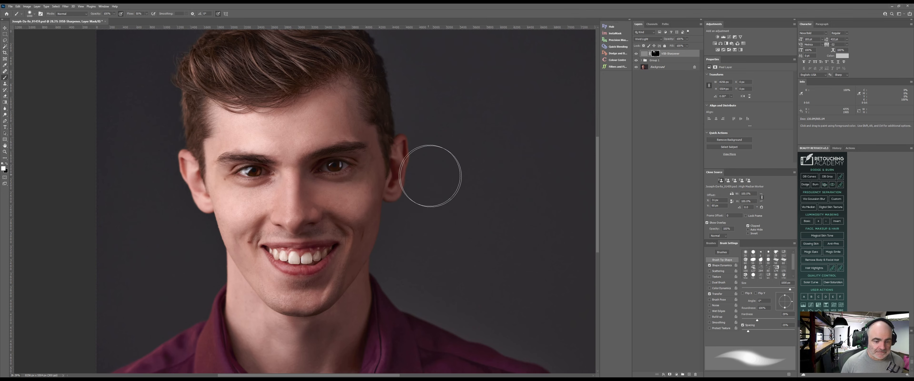
Step: Darken the picture's surroundings with a masked Curves vignette layer above the sharpener layer, and deselect all layers
key(z)
key(z)
drag(405, 199, 337, 200)
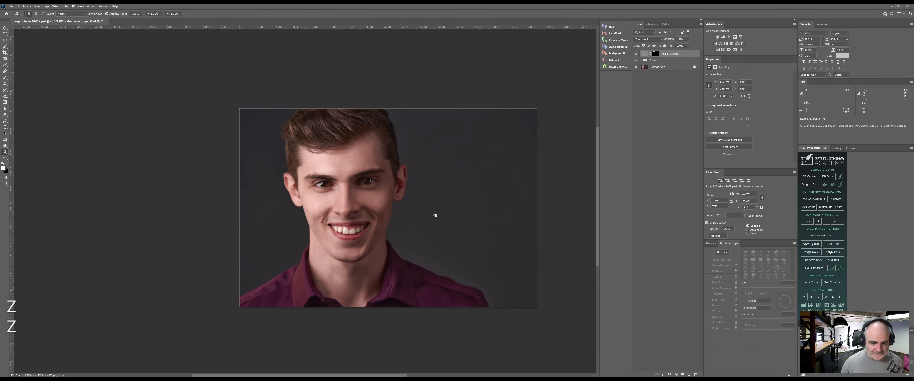
drag(428, 217, 387, 219)
key(F8)
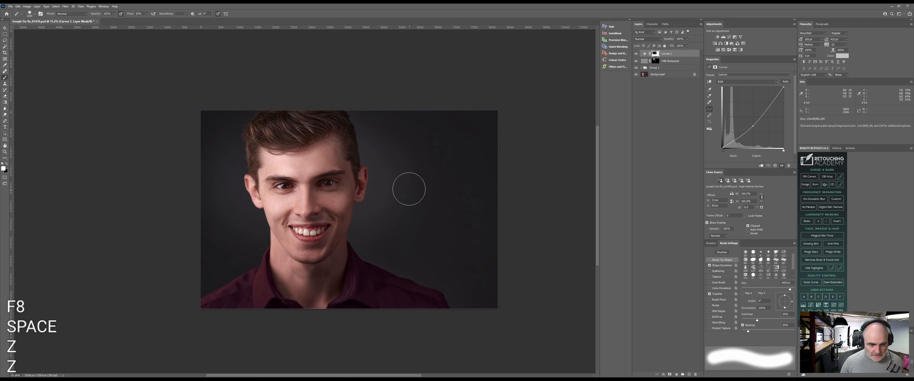
key(v)
mouse_move(306, 196)
mouse_down()
mouse_move(296, 200)
mouse_move(329, 204)
mouse_up()
click(676, 110)
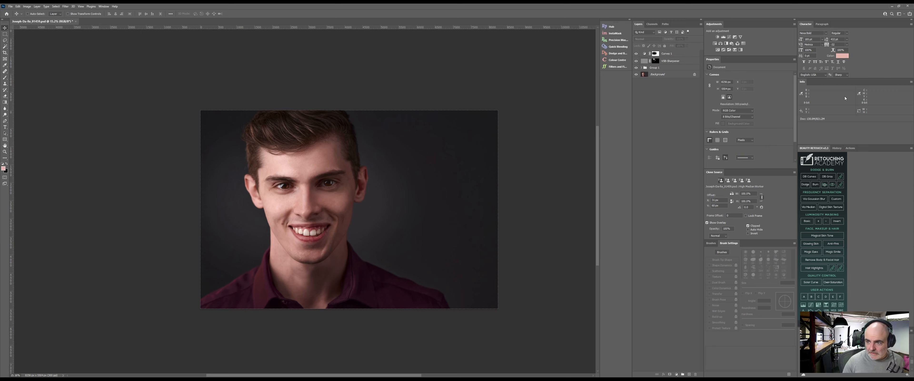
Step: Add a film grain layer above the Curves vignette layer by running the grain action from the custom action set
click(852, 149)
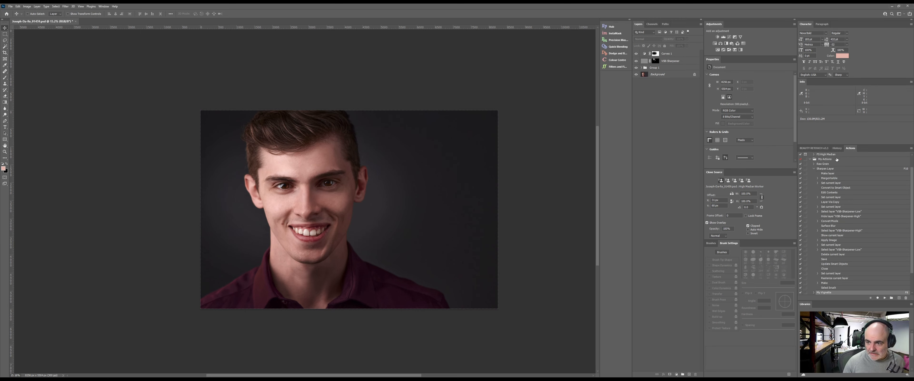
click(813, 169)
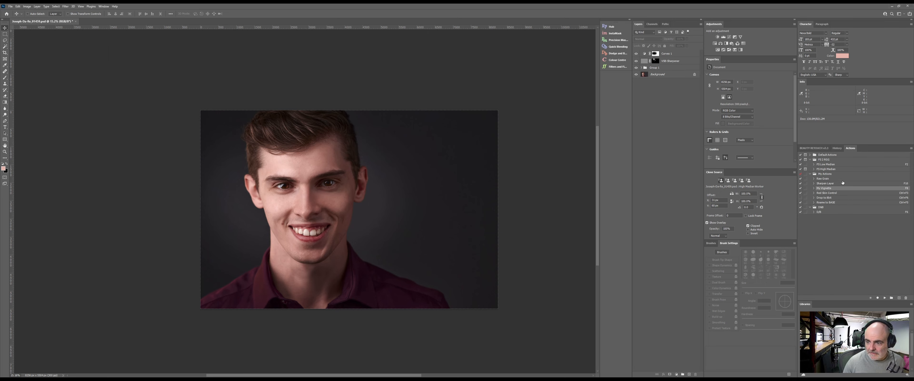
click(831, 179)
click(886, 297)
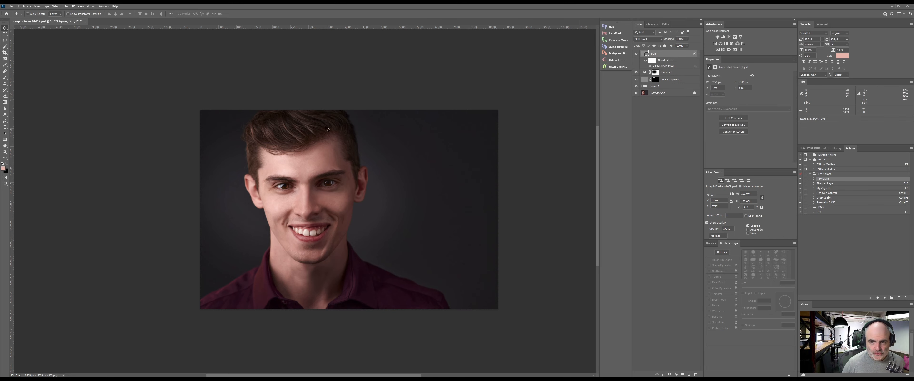
Step: Compare the skin and background near the ear with the grain layer hidden and shown, and return to the whole portrait
key(z)
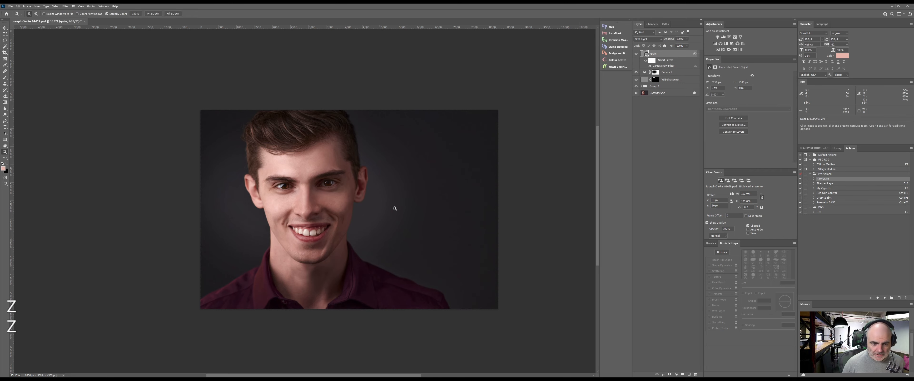
drag(394, 208, 420, 206)
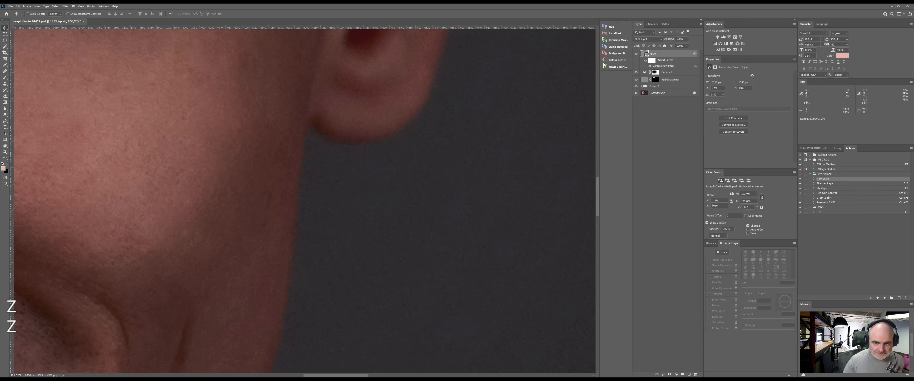
click(636, 54)
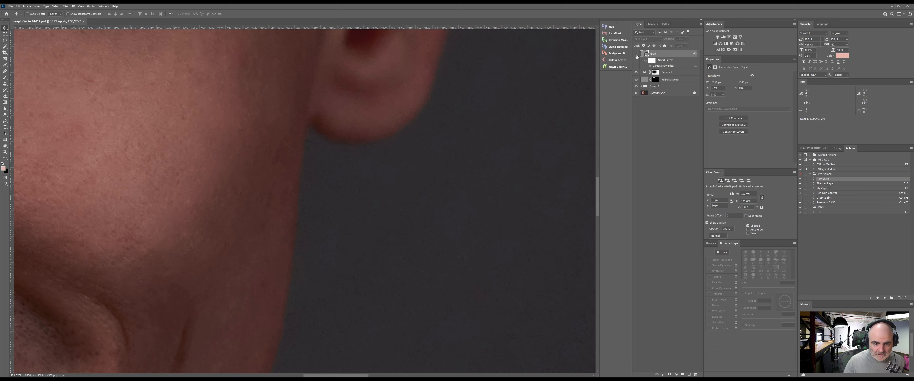
key(z)
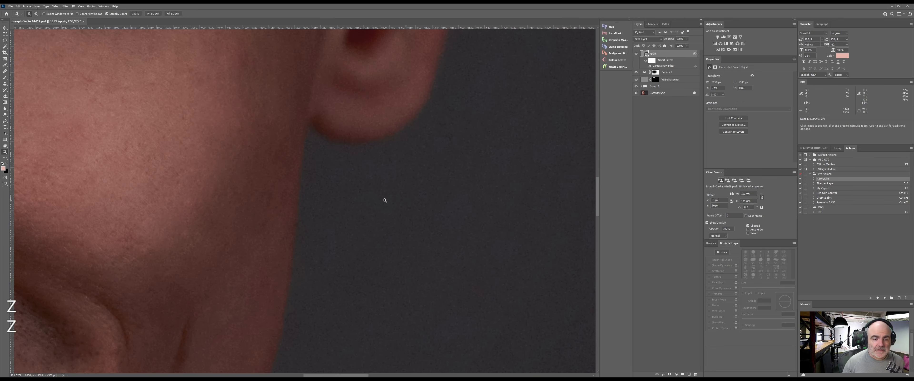
drag(386, 198, 355, 200)
key(space)
drag(436, 205, 365, 202)
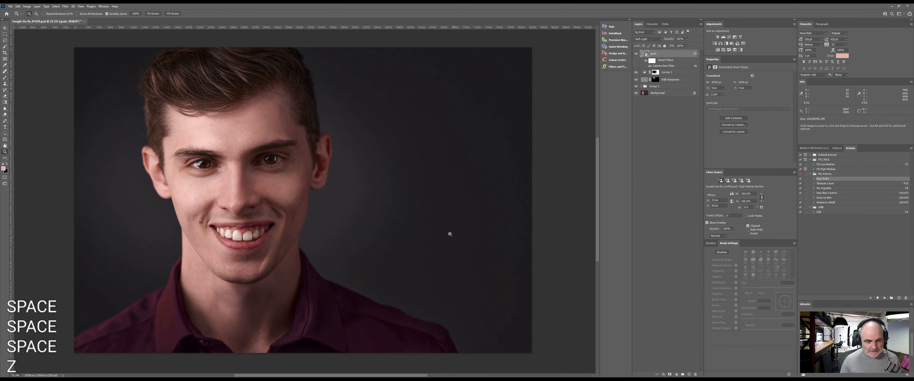